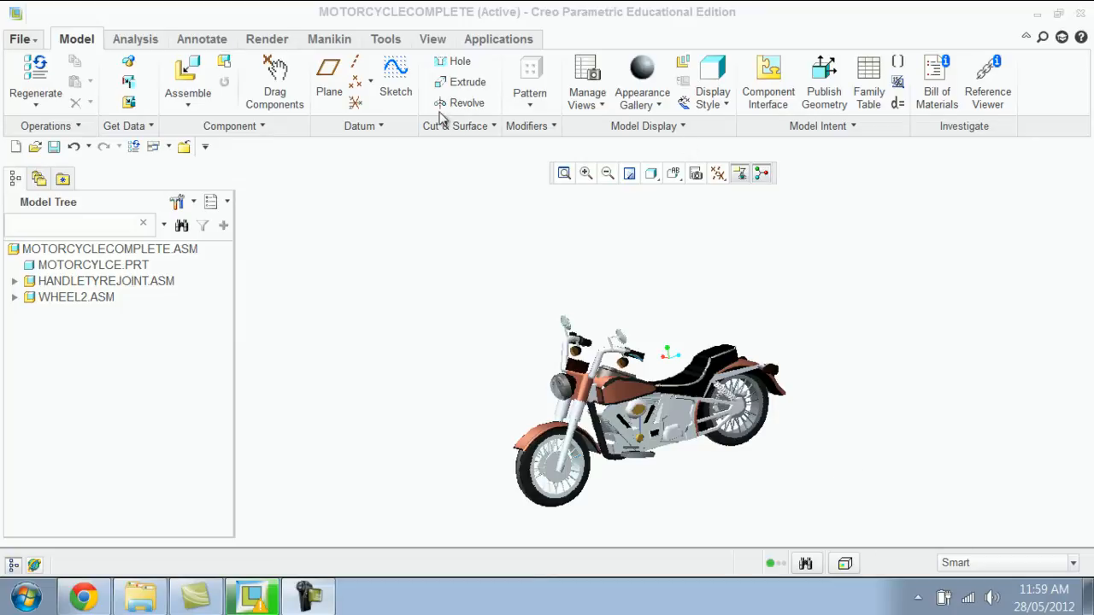
Insert ptc_manikin.asm from the Manikin Library in a sitting posture on the motorcycle's seat surface
left_click(325, 43)
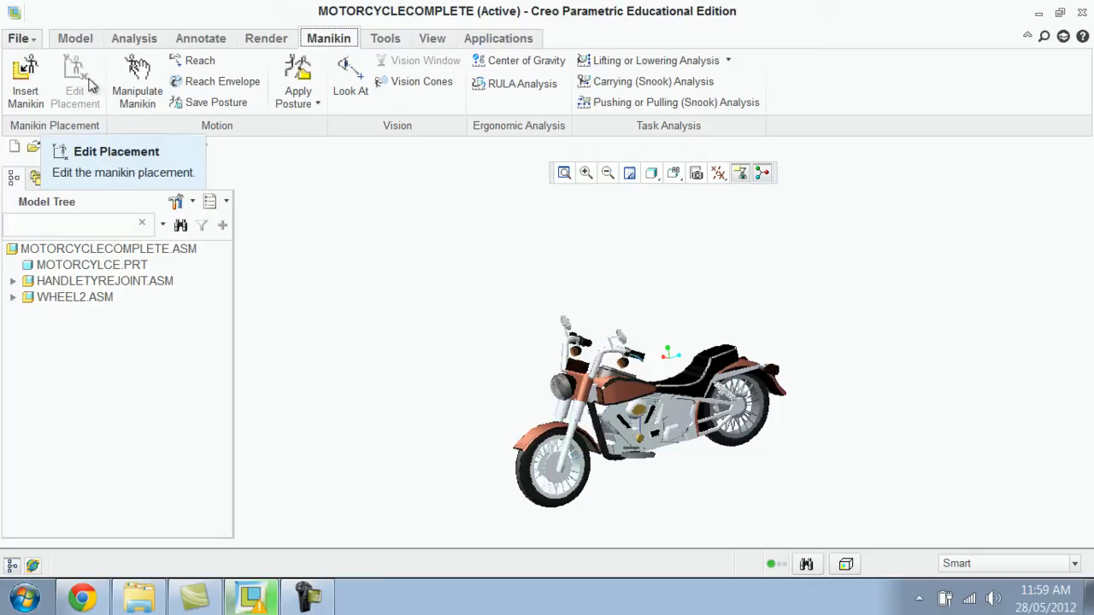
left_click(34, 78)
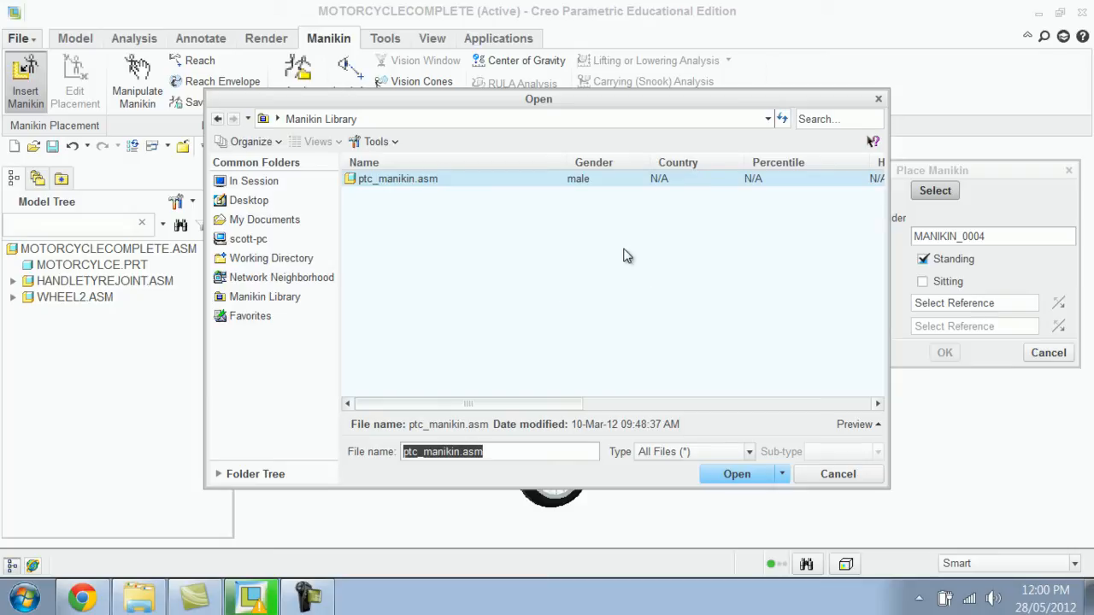
left_click(734, 474)
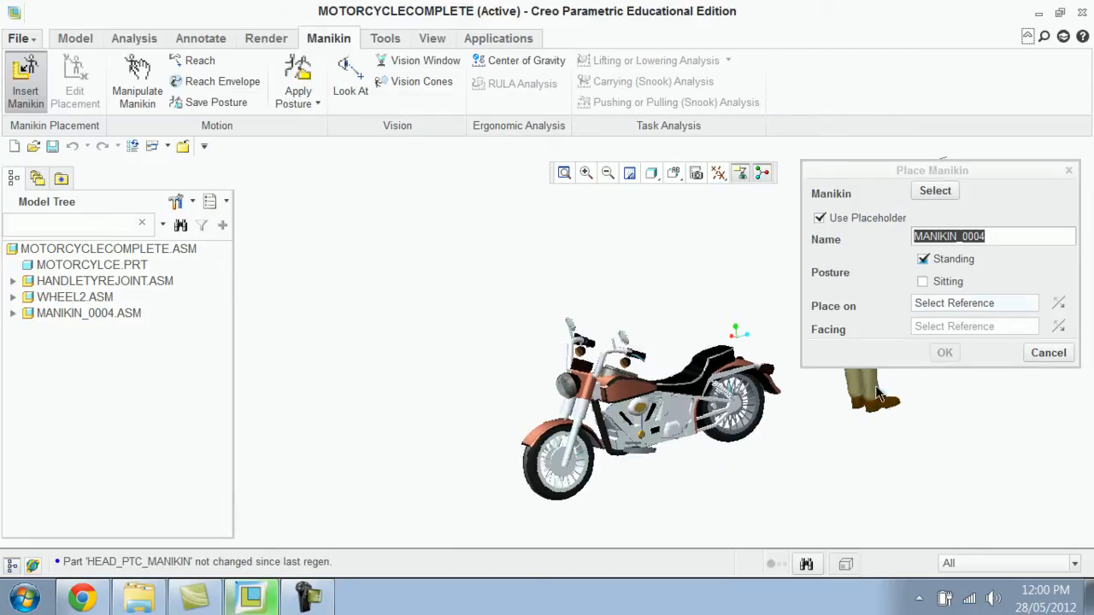
left_click(927, 284)
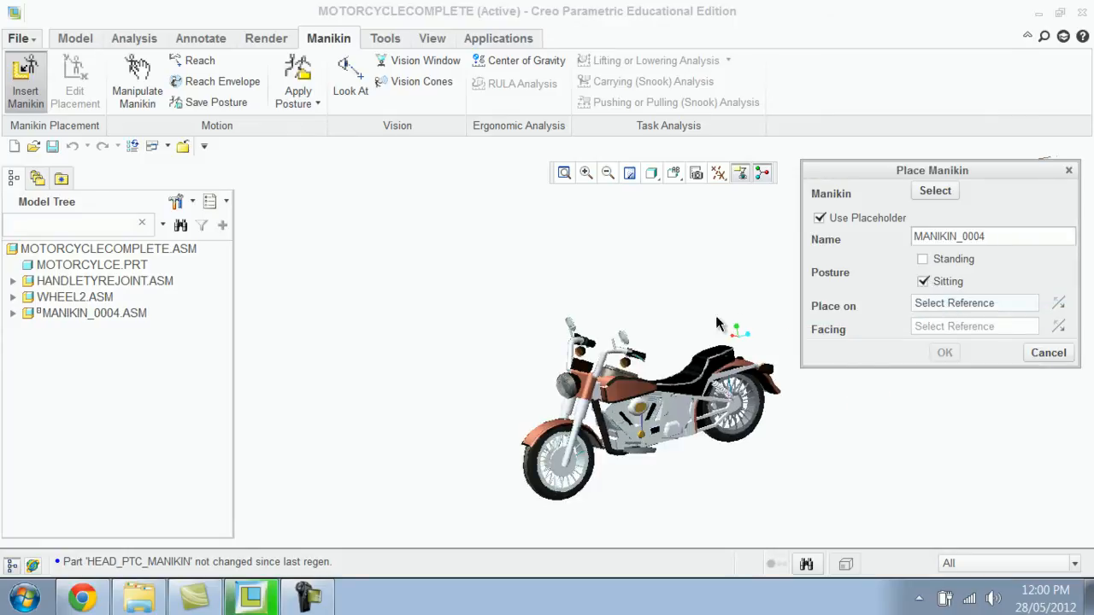
left_click(692, 384)
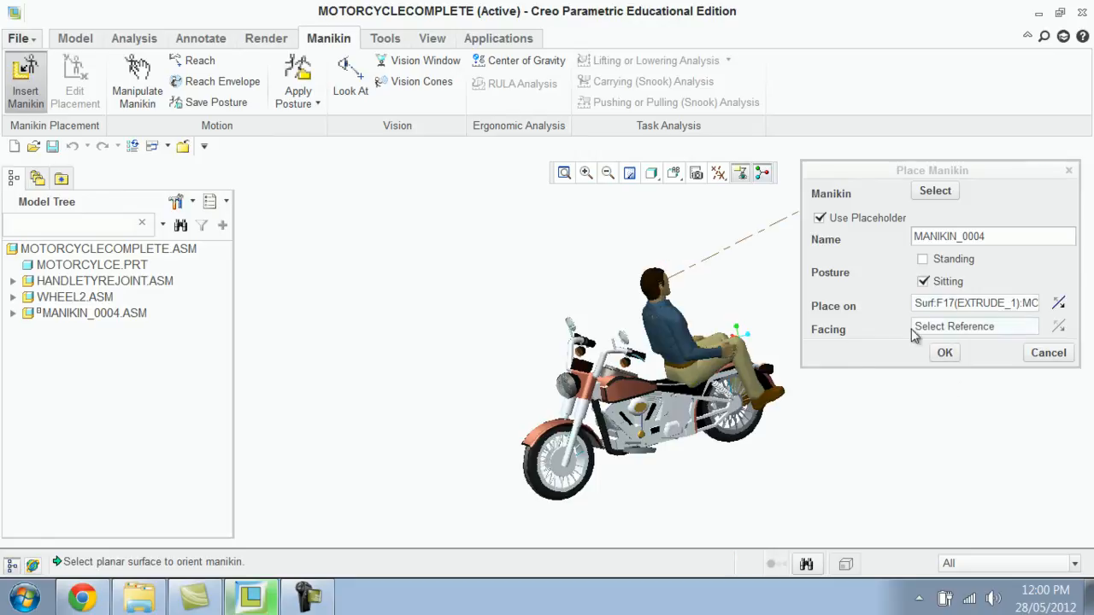
Face the manikin toward the motorcycle's front using datum plane ASM_TOP as the facing reference, and complete the placement
left_click(952, 331)
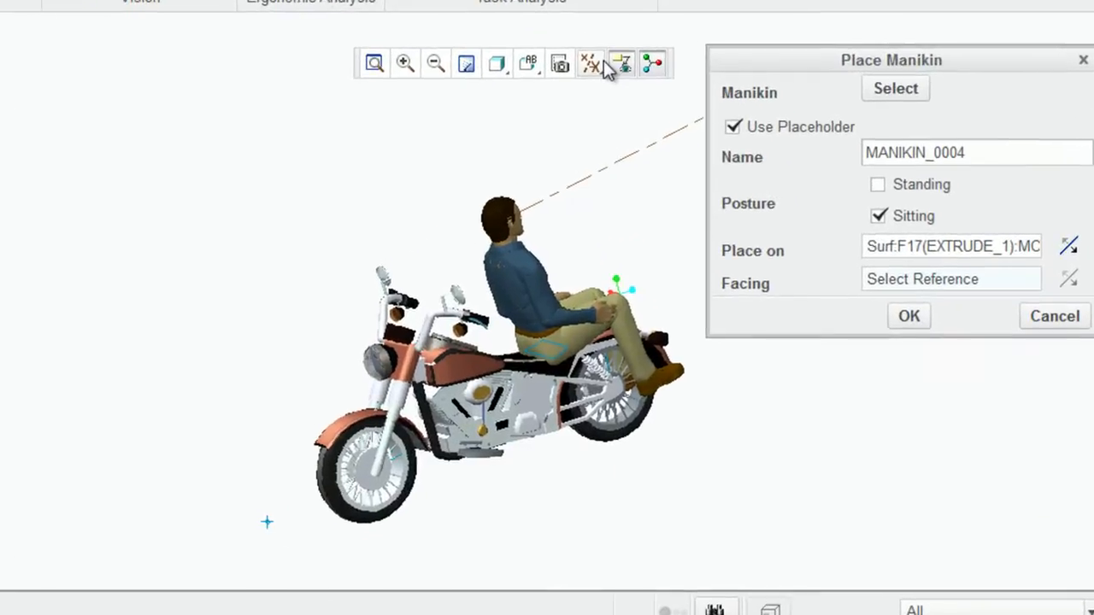
left_click(723, 174)
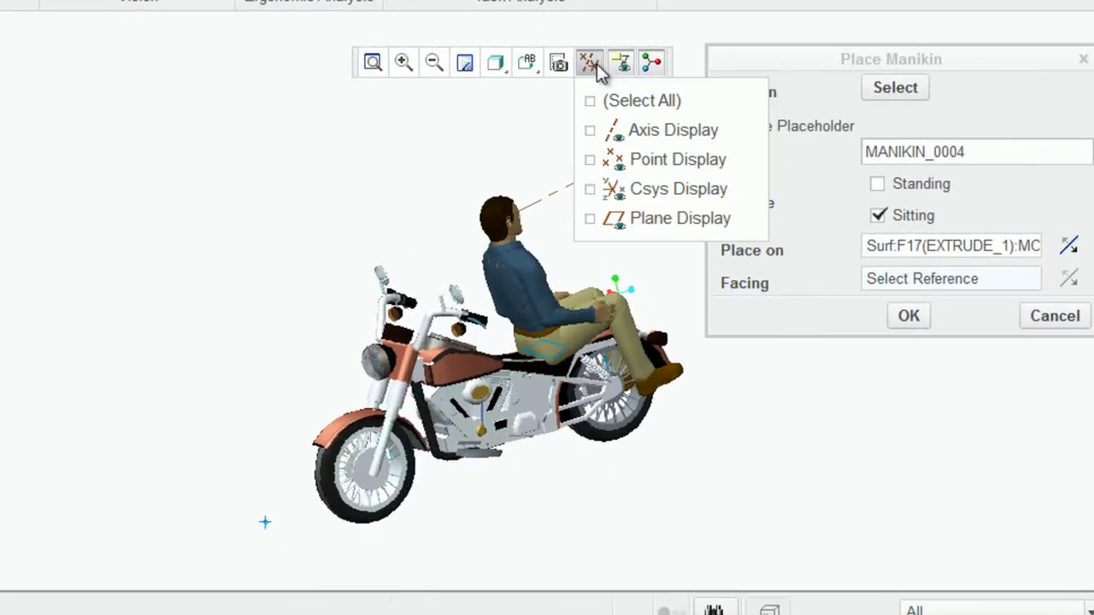
left_click(589, 219)
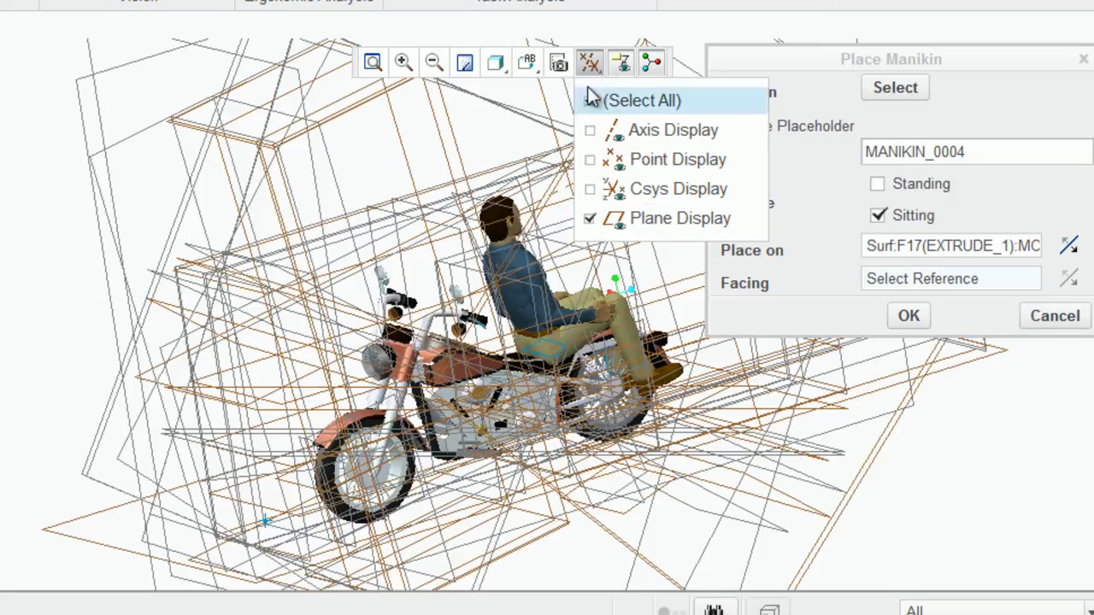
left_click(555, 178)
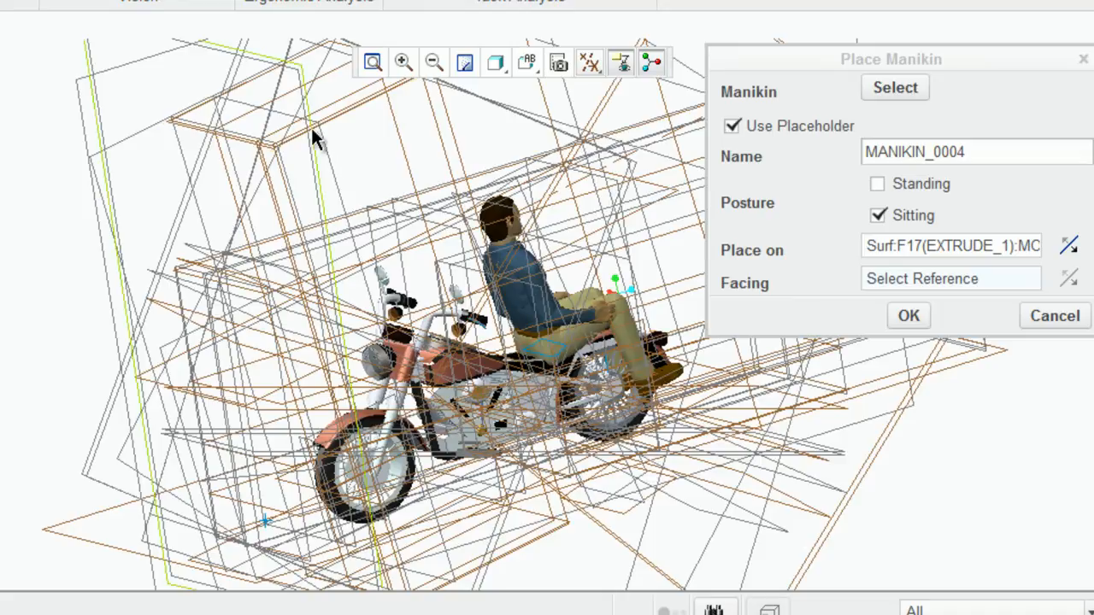
left_click(443, 154)
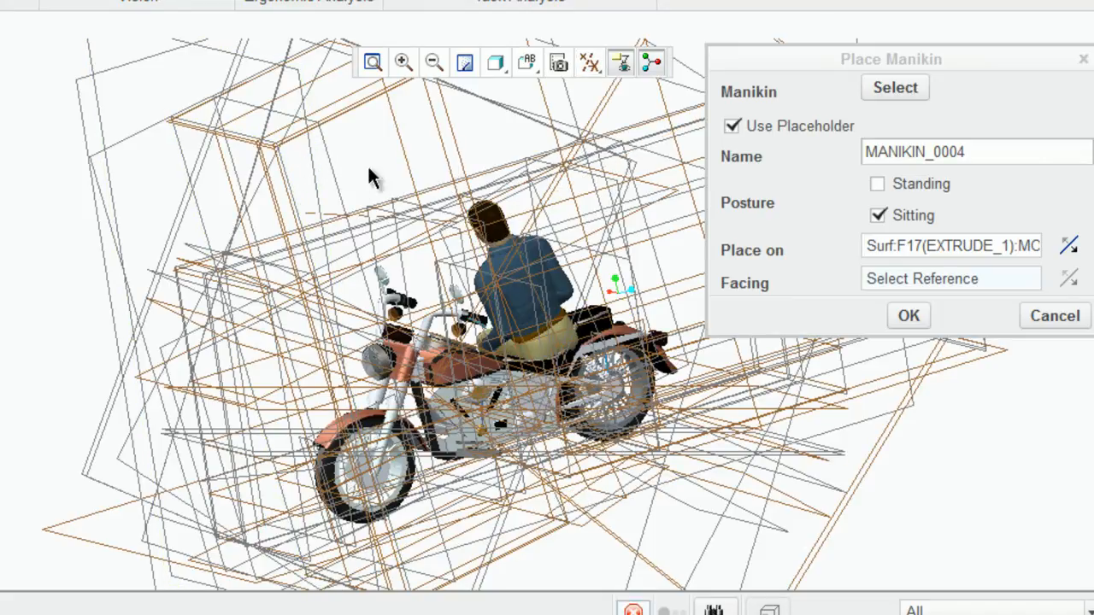
left_click(188, 167)
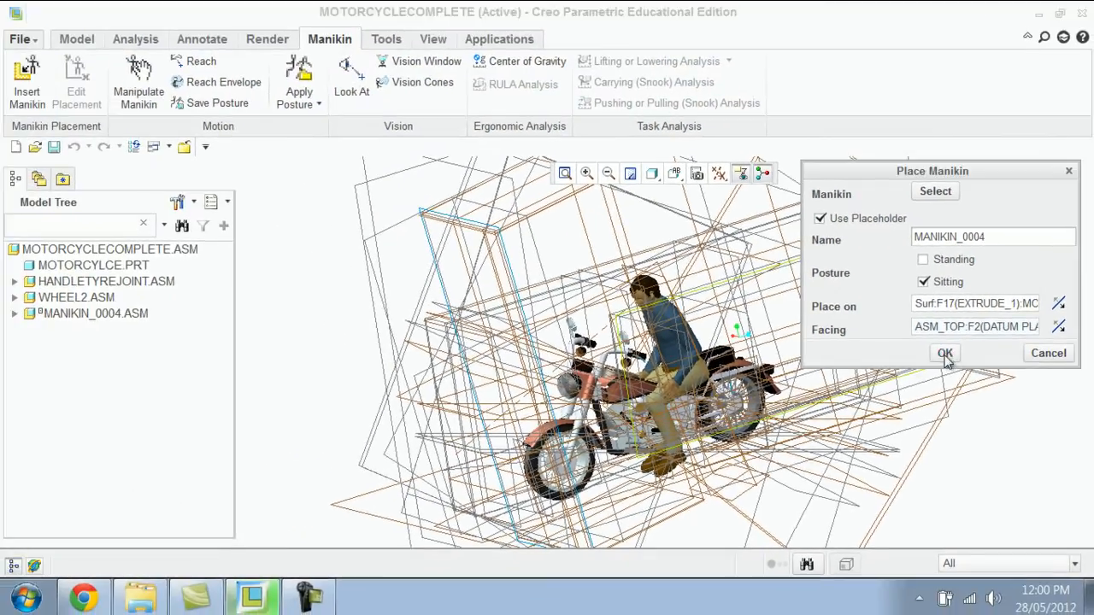
left_click(939, 349)
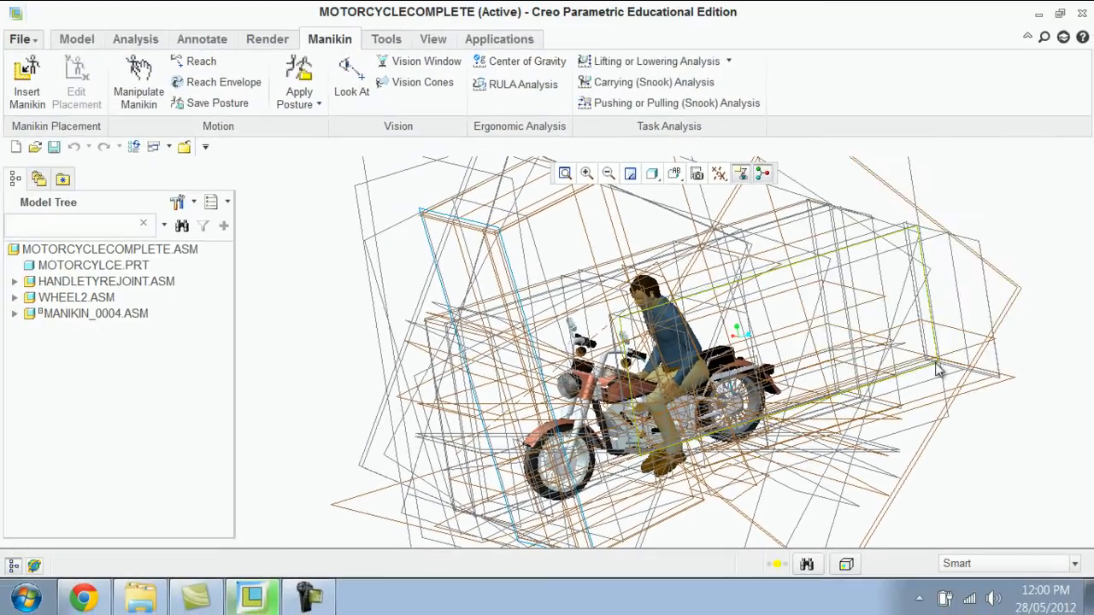
Turn off the display of datum planes in the assembly
left_click(720, 175)
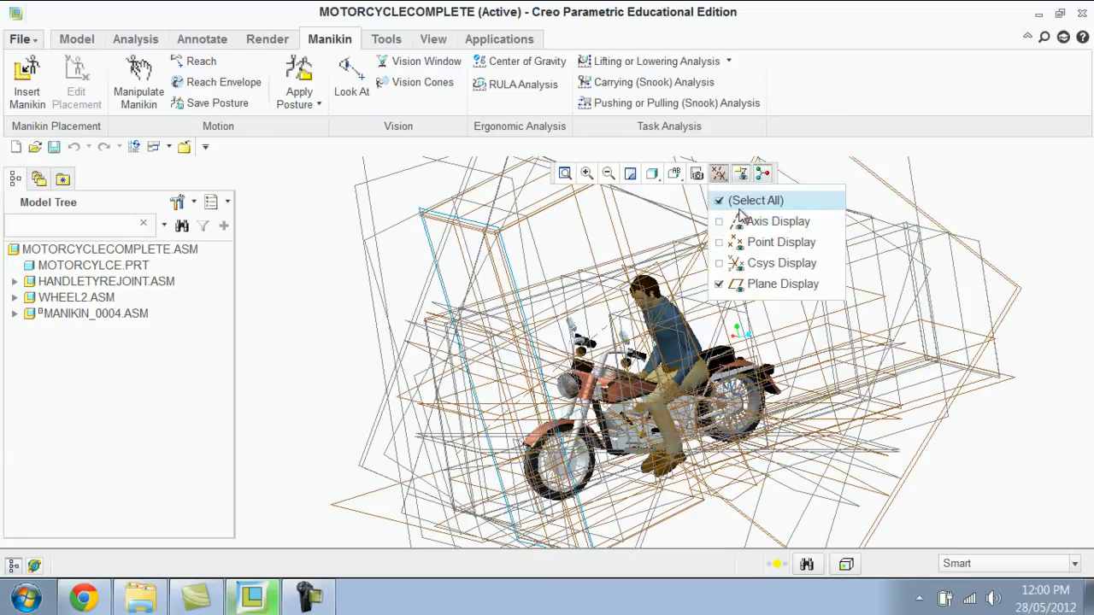
left_click(719, 285)
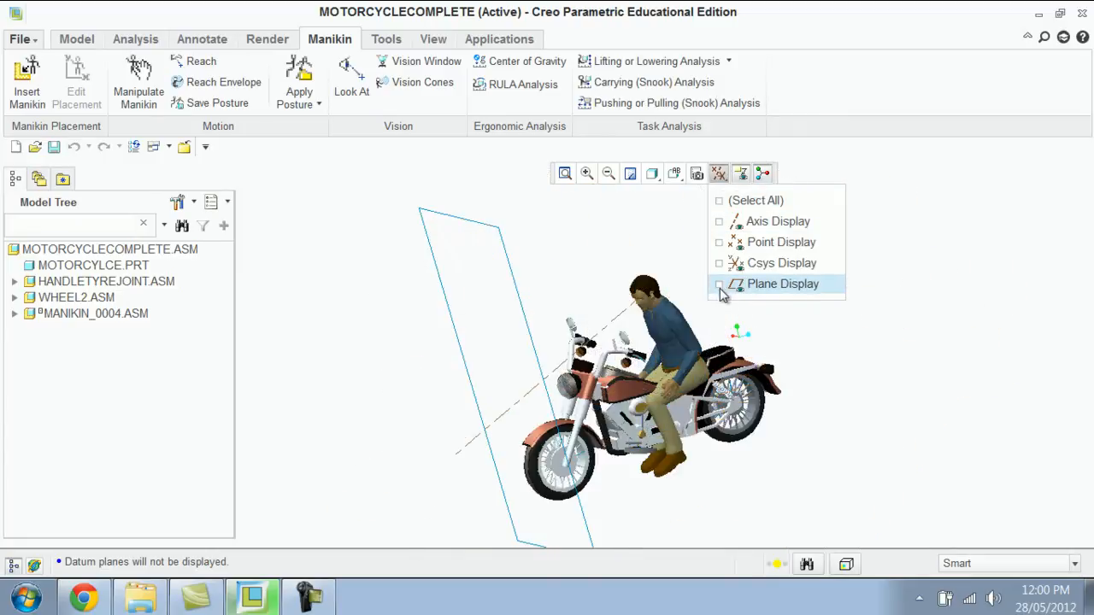
left_click(718, 175)
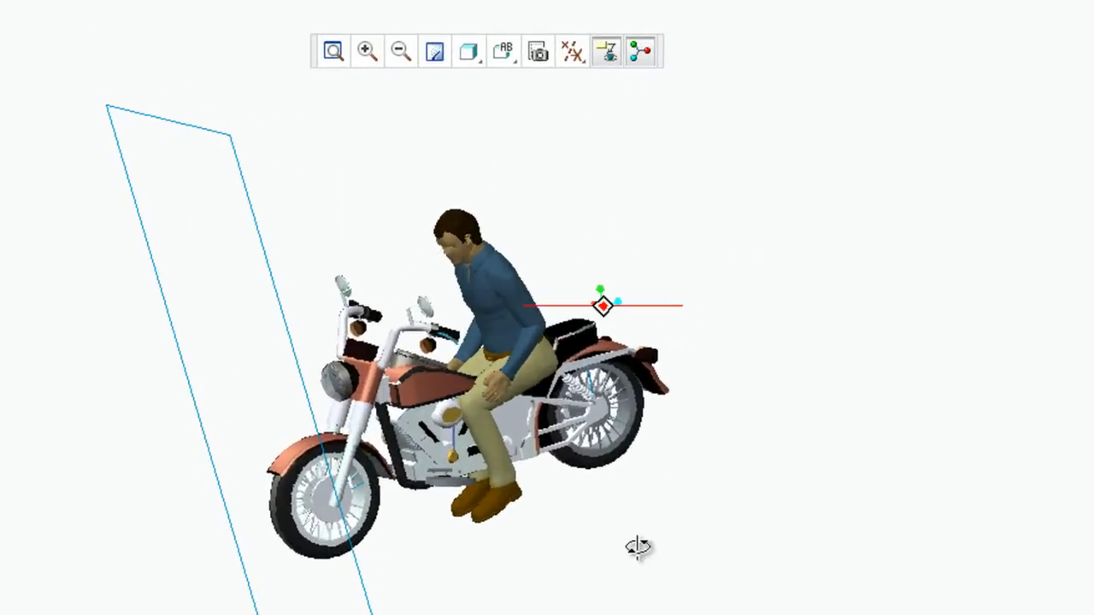
Start manipulating the manikin in 1D Along segment's axis drag mode with coordinate systems displayed
middle_click_drag(637, 549, 579, 486)
middle_click_drag(619, 528, 642, 528)
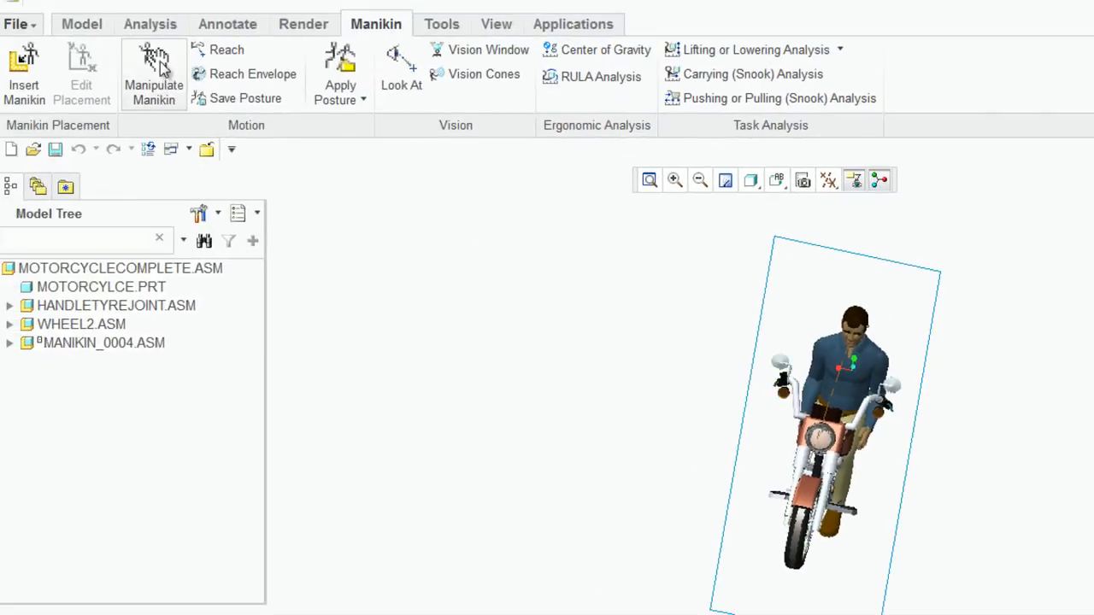
left_click(167, 75)
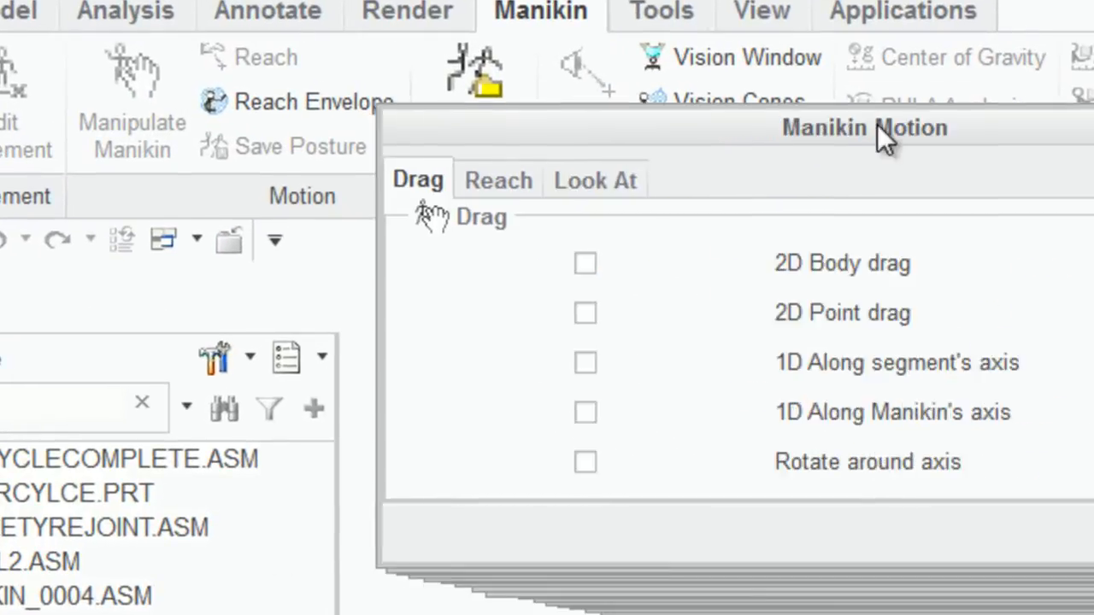
left_click_drag(884, 137, 544, 106)
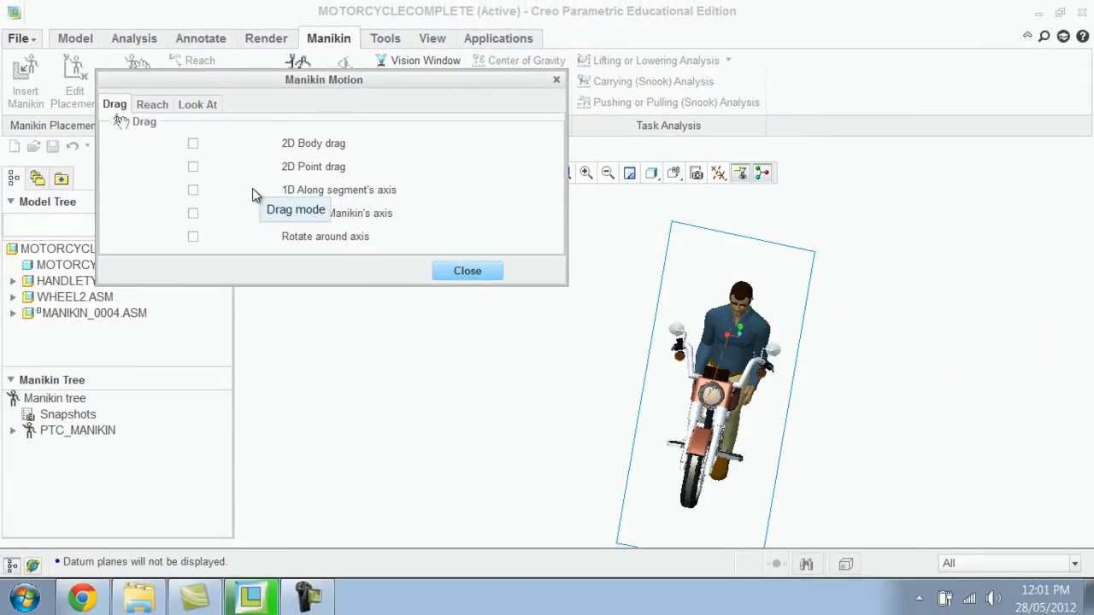
left_click(194, 190)
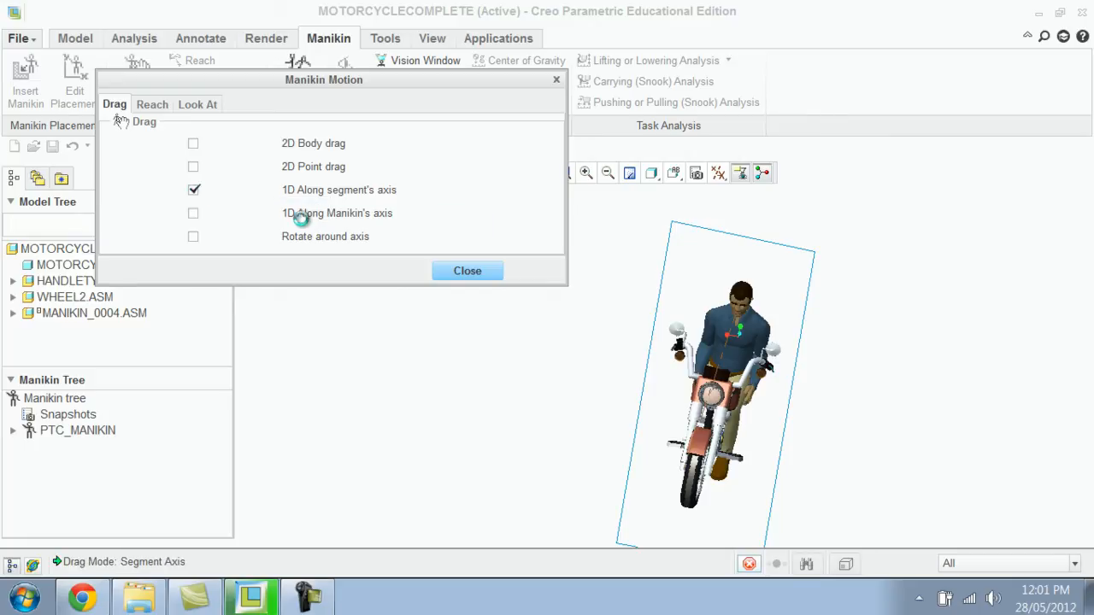
left_click(719, 173)
left_click(728, 267)
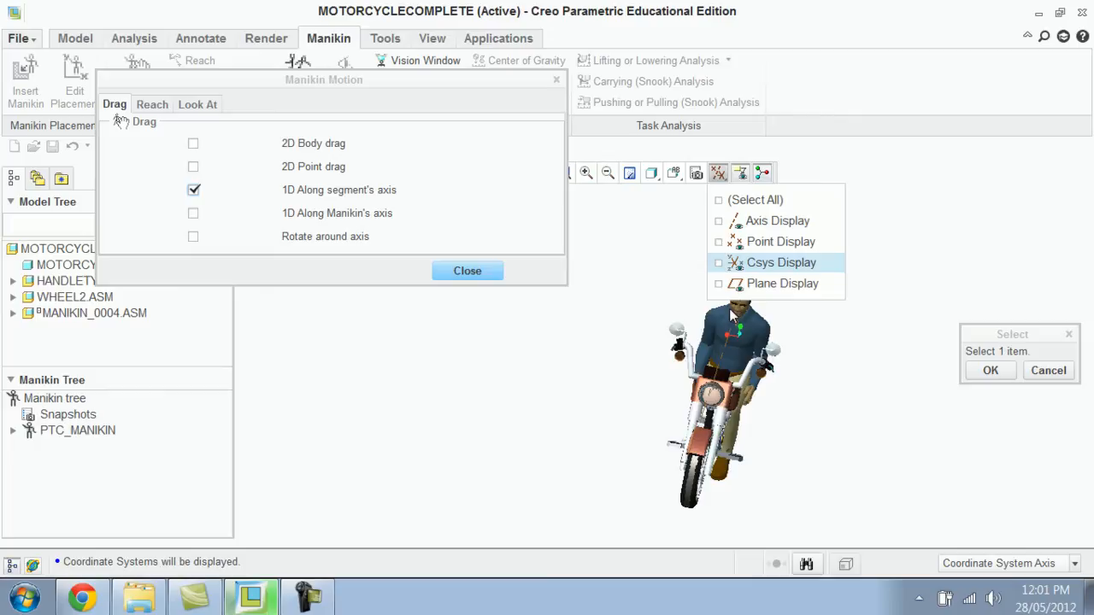
left_click(718, 177)
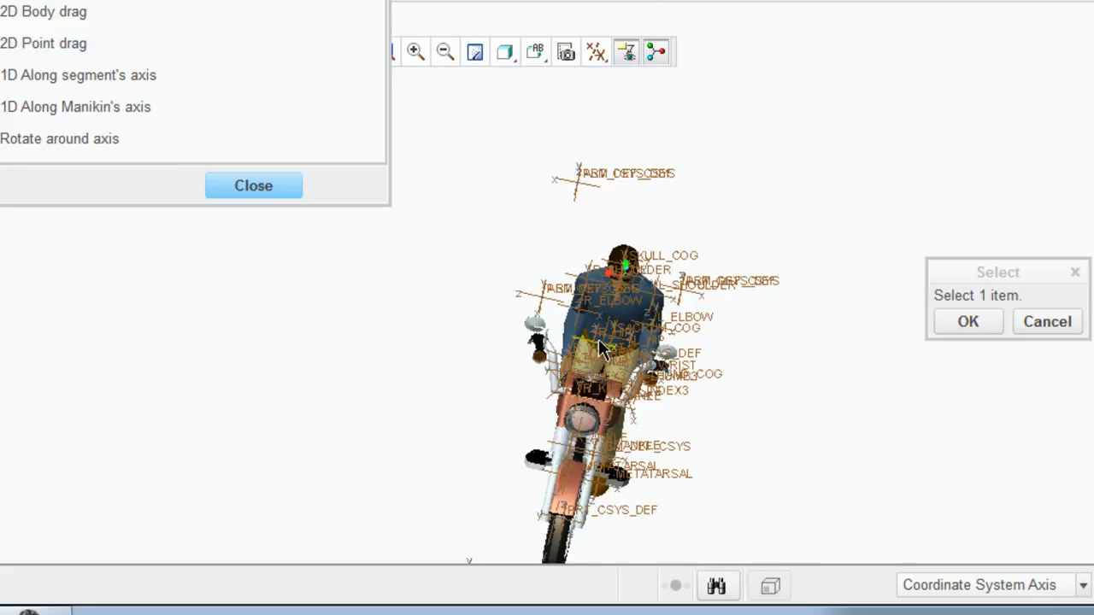
Shift the manikin sideways along a coordinate system axis at its hips to centre it on the seat, and end the drag
left_click(608, 334)
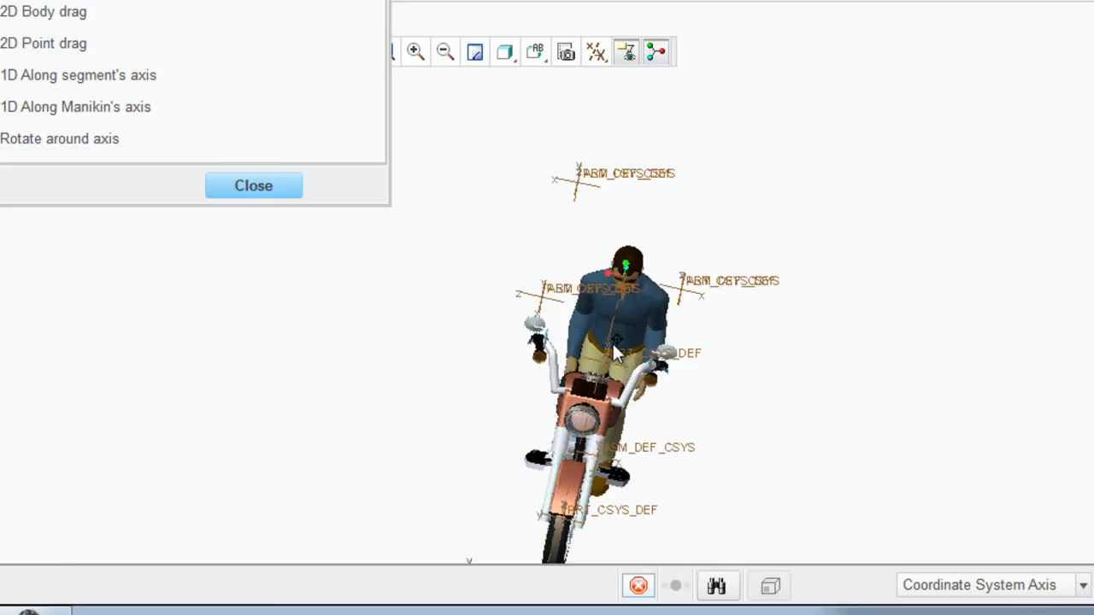
left_click(609, 347)
left_click(607, 348)
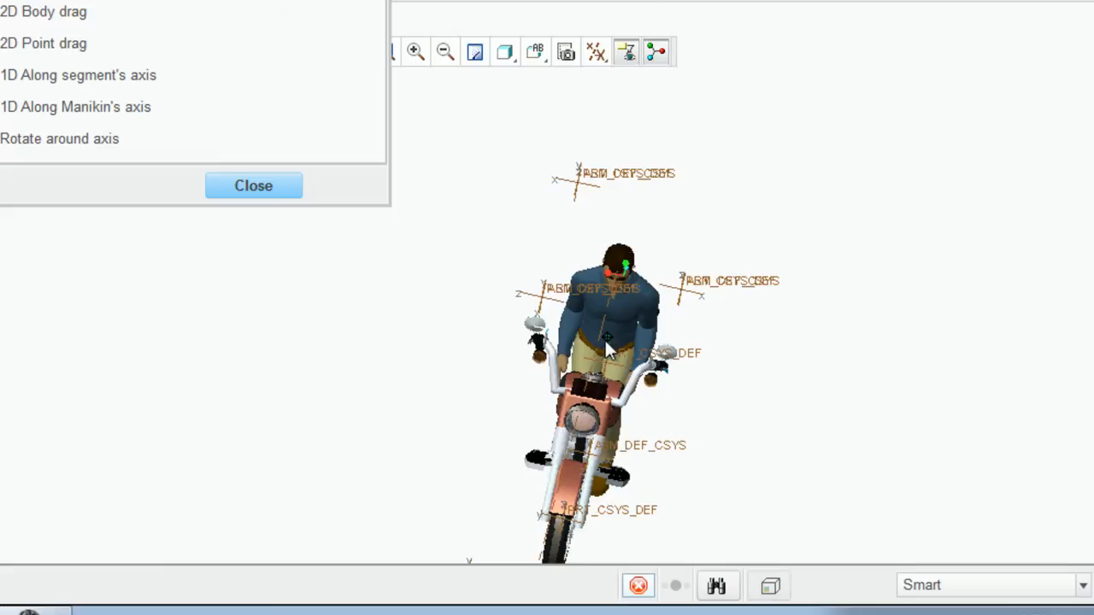
left_click(606, 346)
left_click(605, 347)
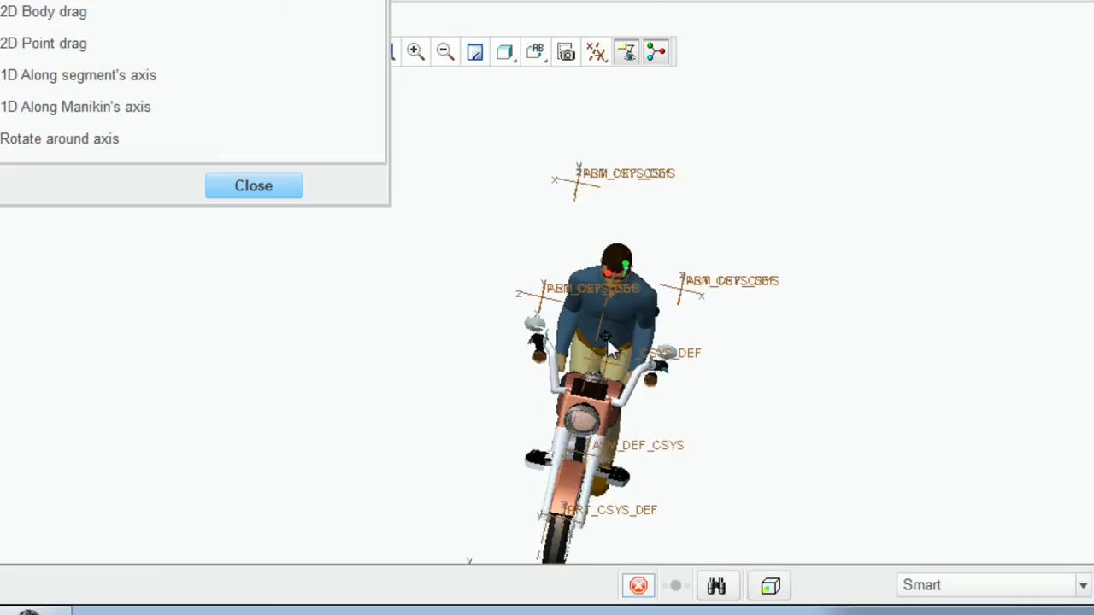
left_click(607, 346)
left_click(608, 345)
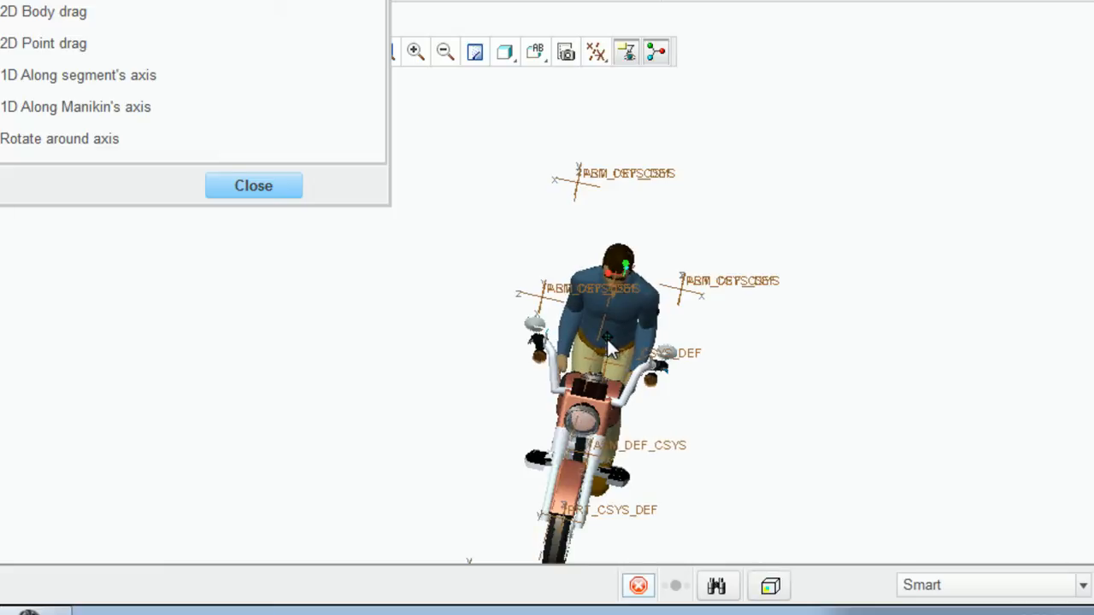
left_click(603, 341)
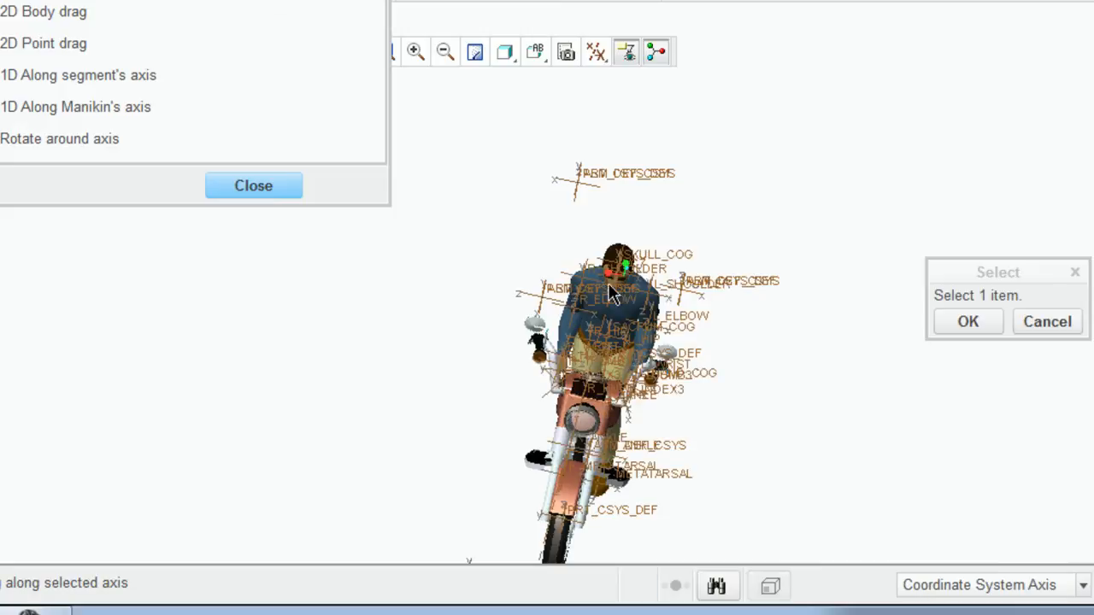
left_click(948, 322)
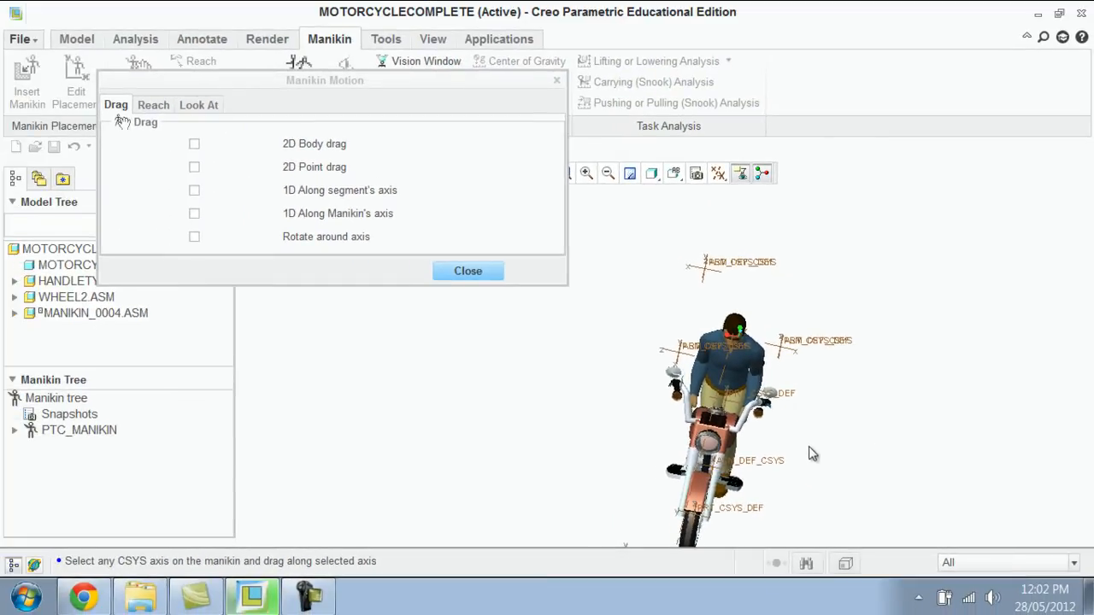
Inspect the manikin's seated position on the motorcycle from several sides and close the manikin motion settings
middle_click_drag(789, 415, 659, 472)
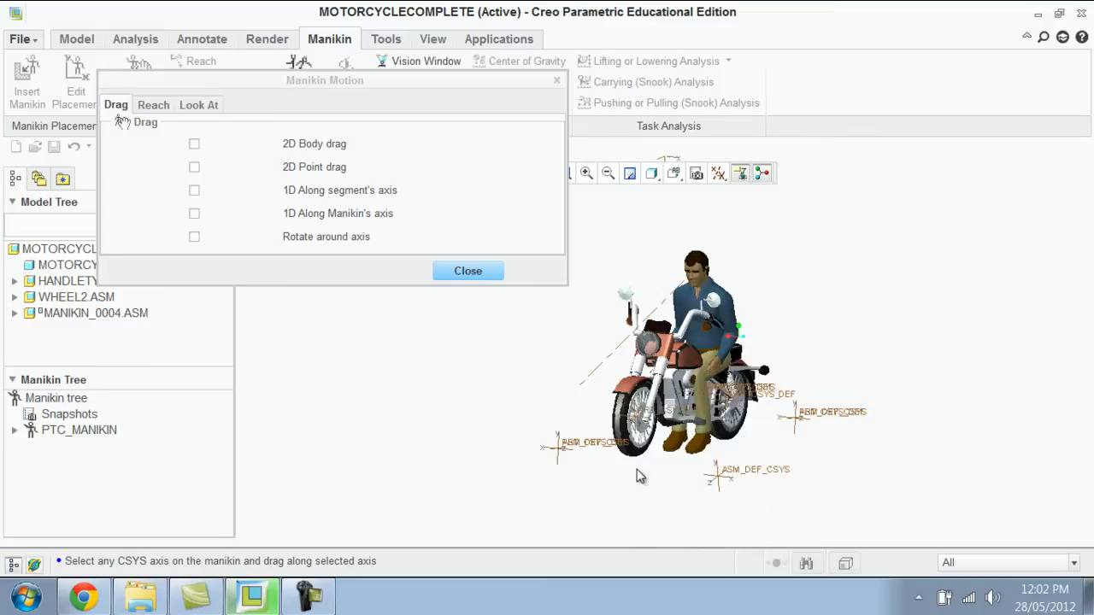
middle_click_drag(534, 351, 728, 455)
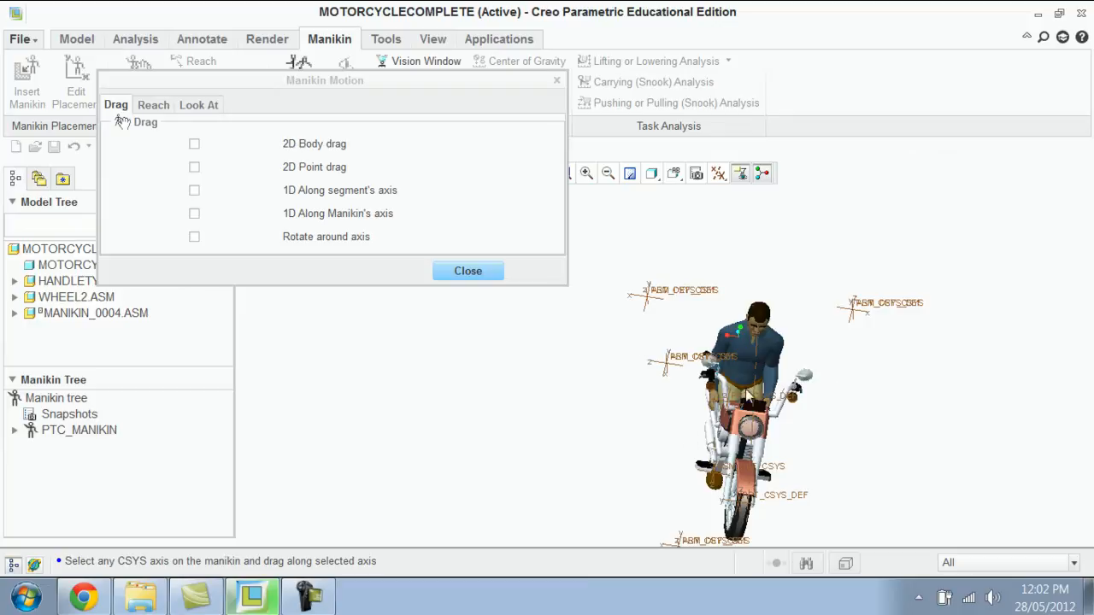
middle_click_drag(760, 486, 730, 432)
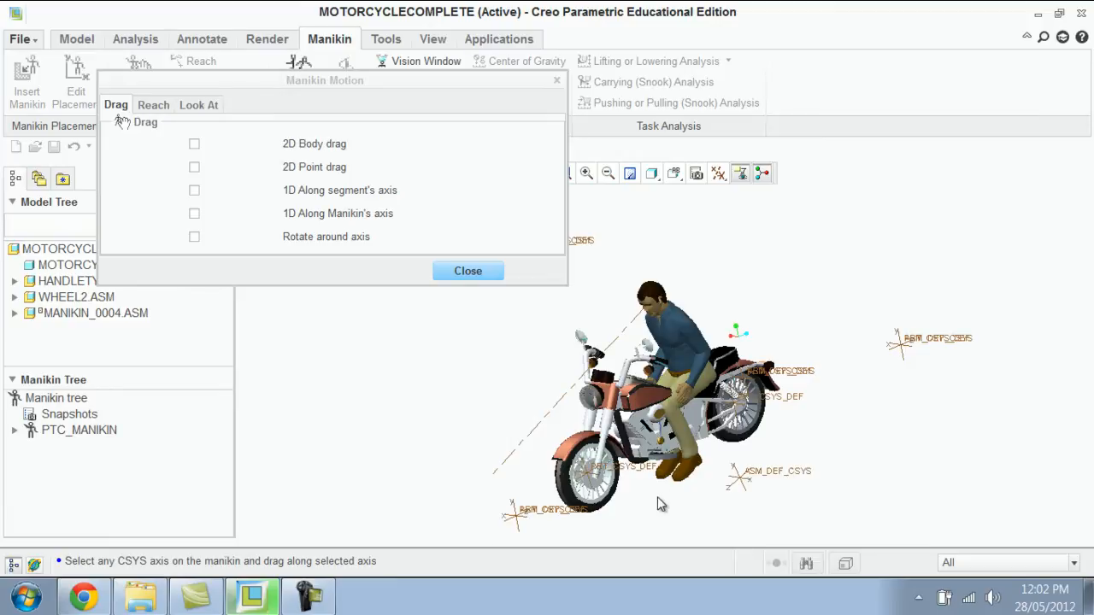
middle_click_drag(663, 499, 538, 457)
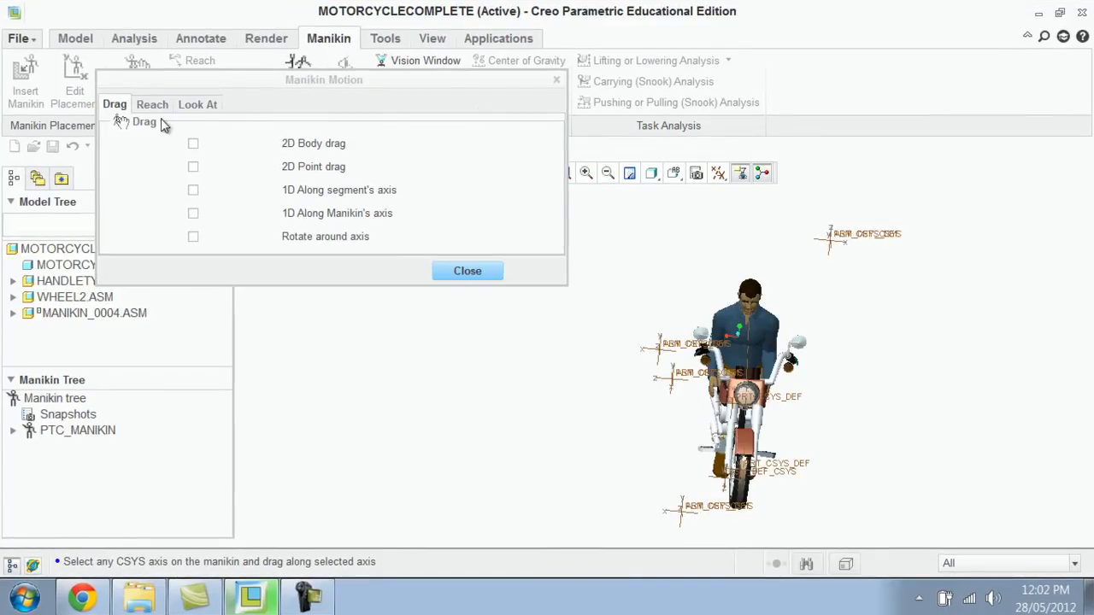
left_click(556, 80)
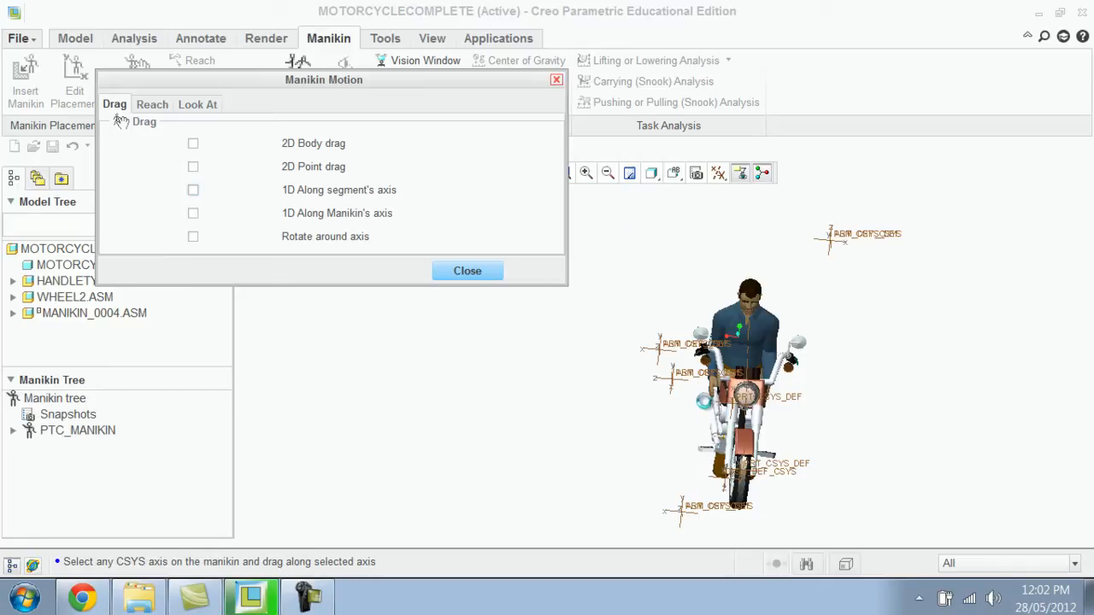
scroll(705, 384, "up", 1)
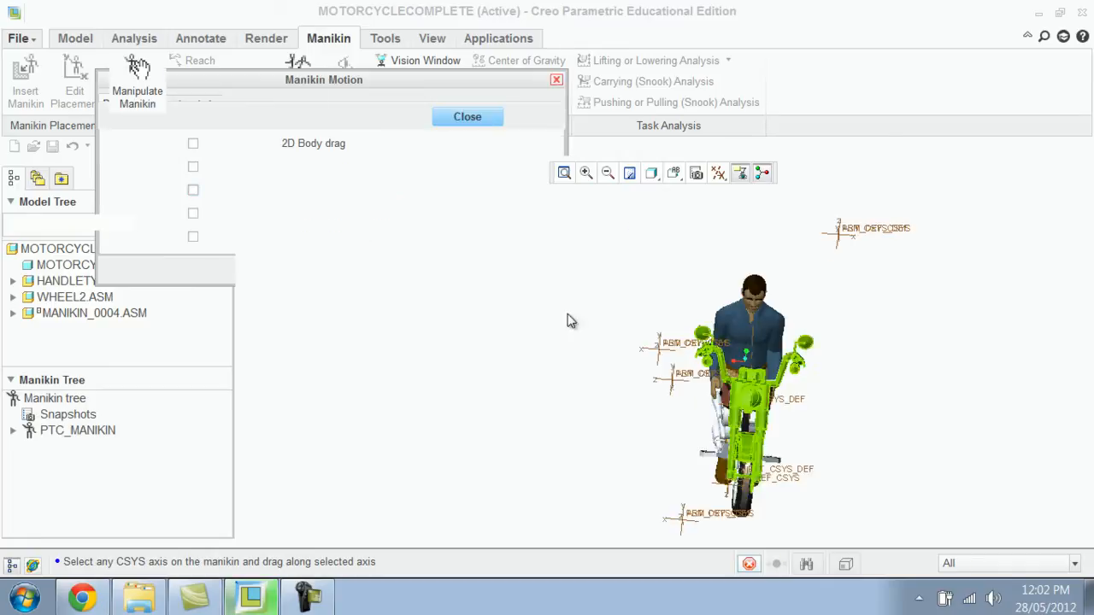
left_click(468, 270)
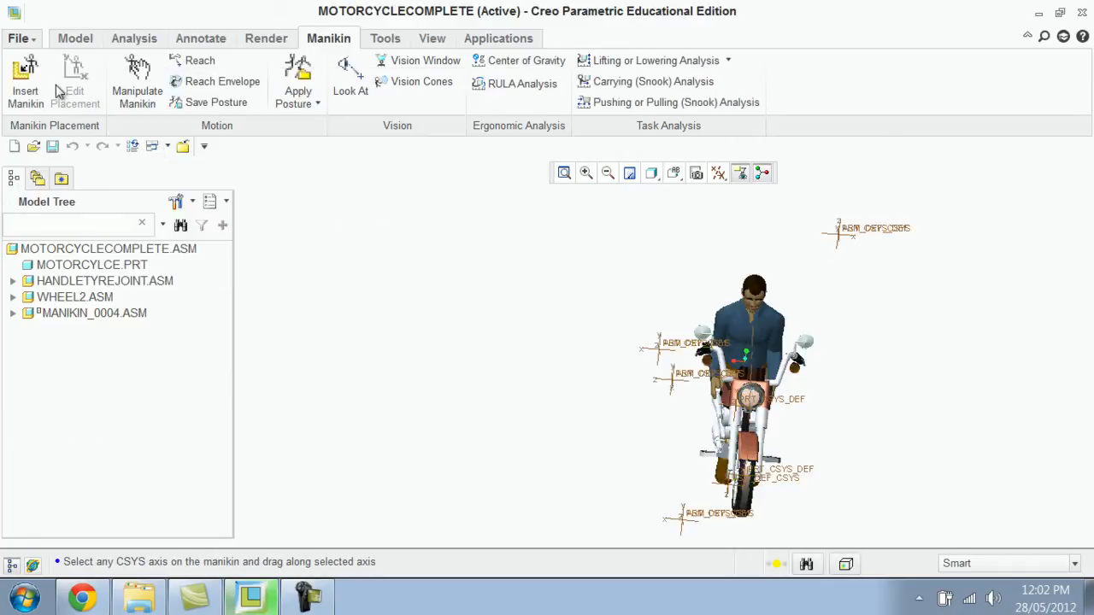
Make the manikin's right hand reach a point on the motorcycle's right handlebar grip and close the reach settings
left_click(196, 61)
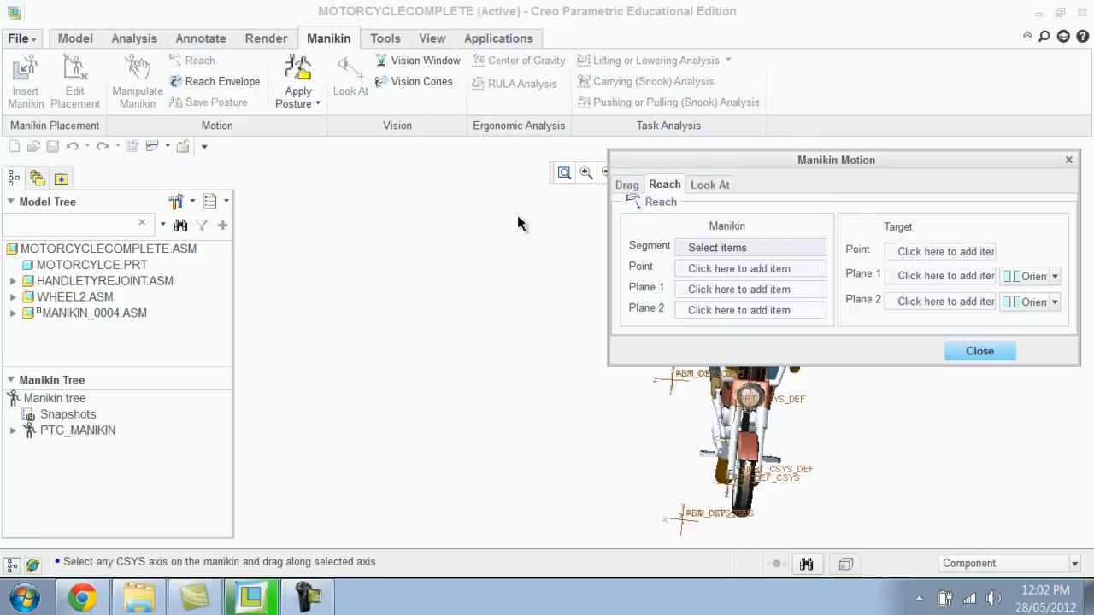
left_click_drag(851, 162, 318, 173)
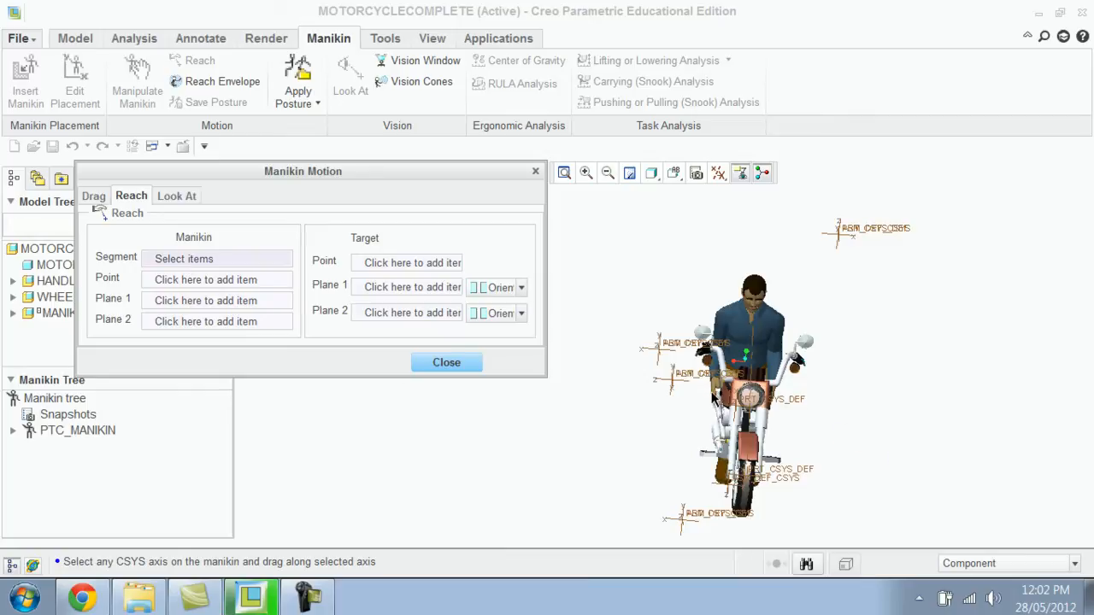
left_click(718, 391)
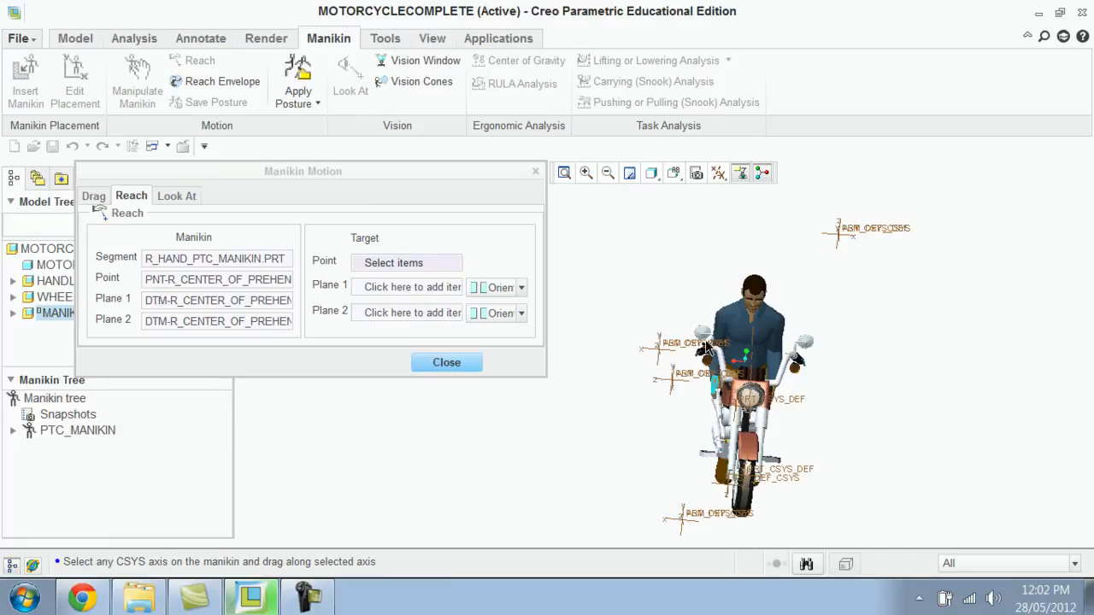
left_click(700, 352)
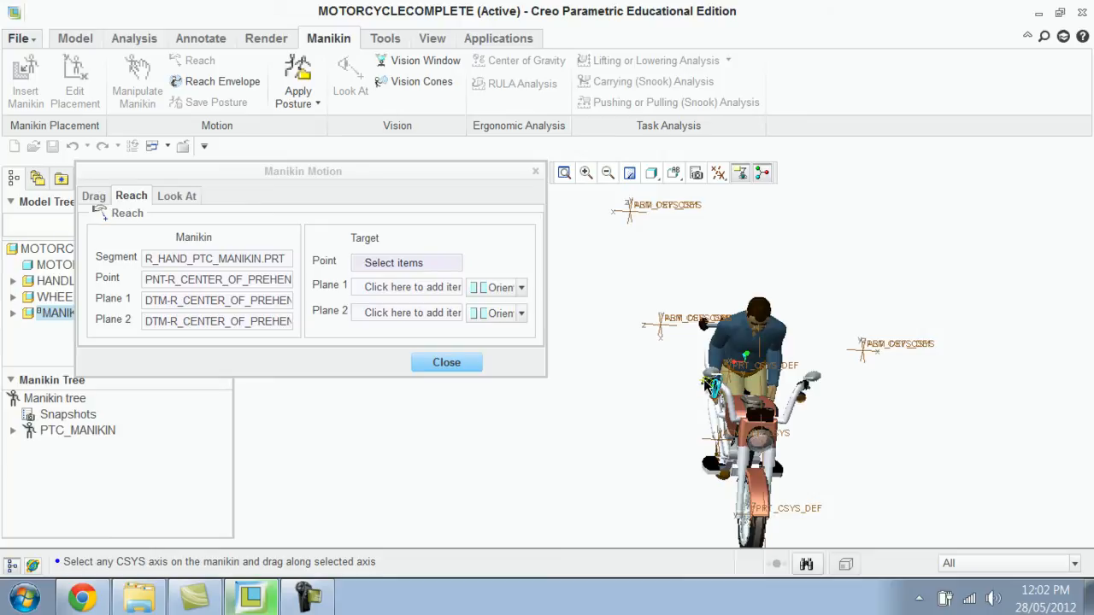
left_click(675, 417)
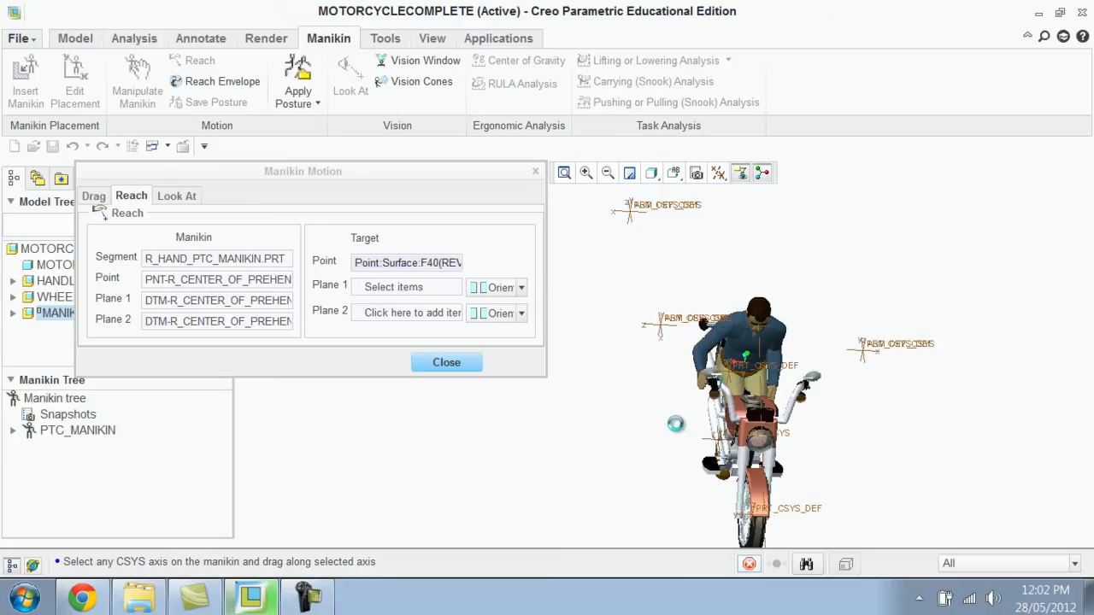
left_click(448, 363)
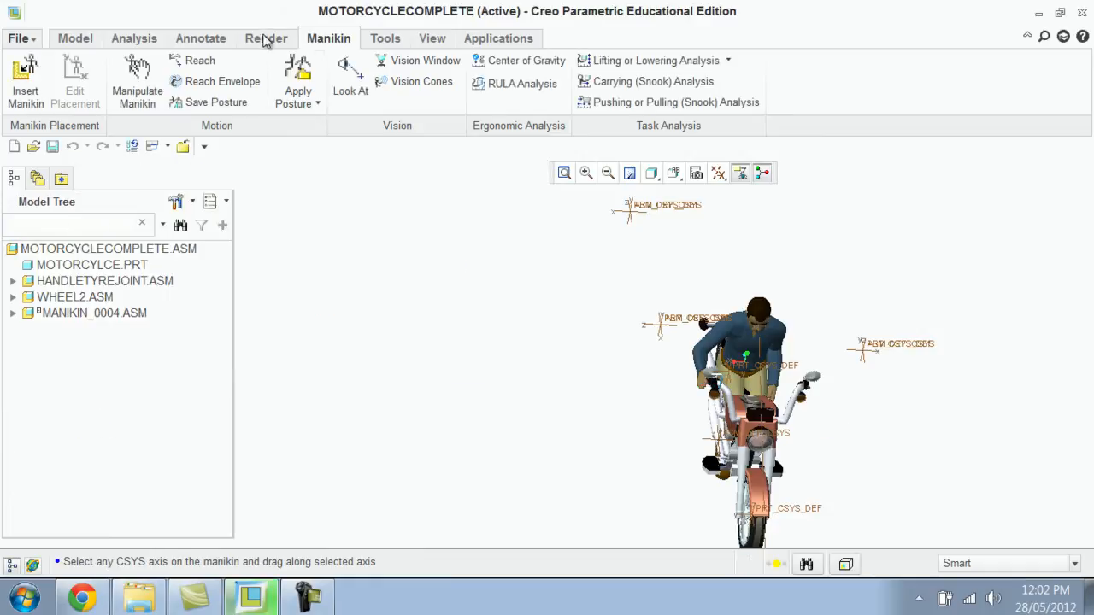
Make the manikin's left hand reach a point on the left handlebar grip and close the reach settings
left_click(193, 61)
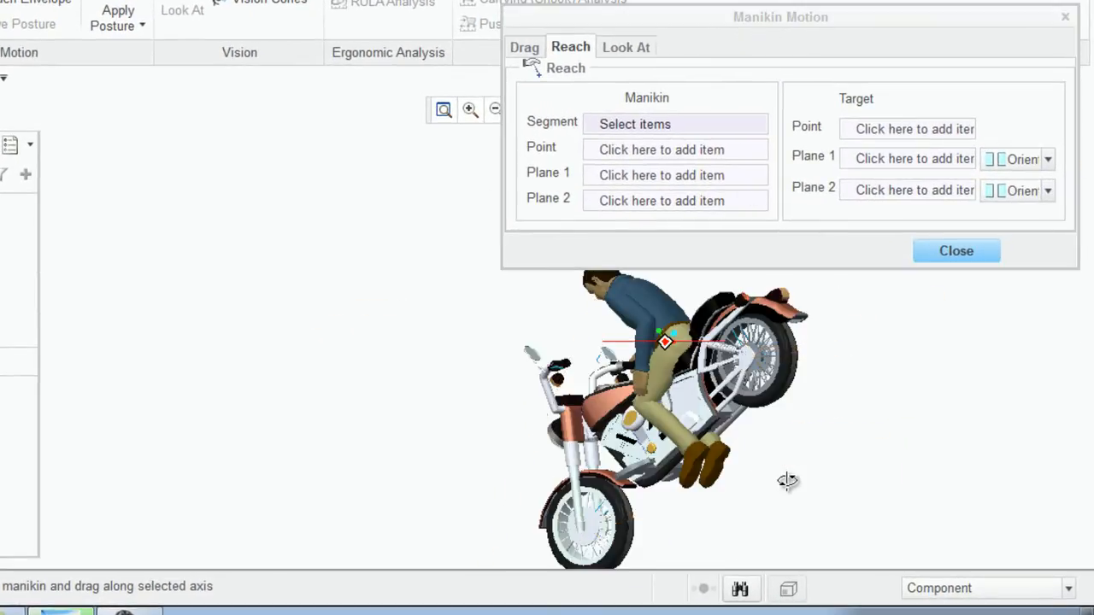
middle_click_drag(787, 480, 791, 491)
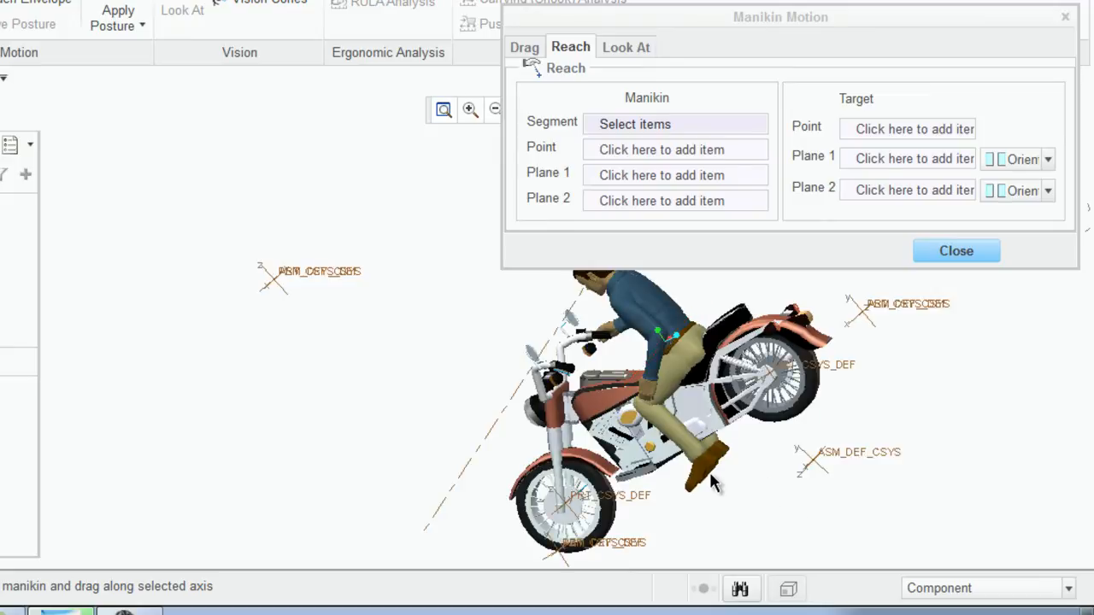
middle_click_drag(826, 476, 794, 458)
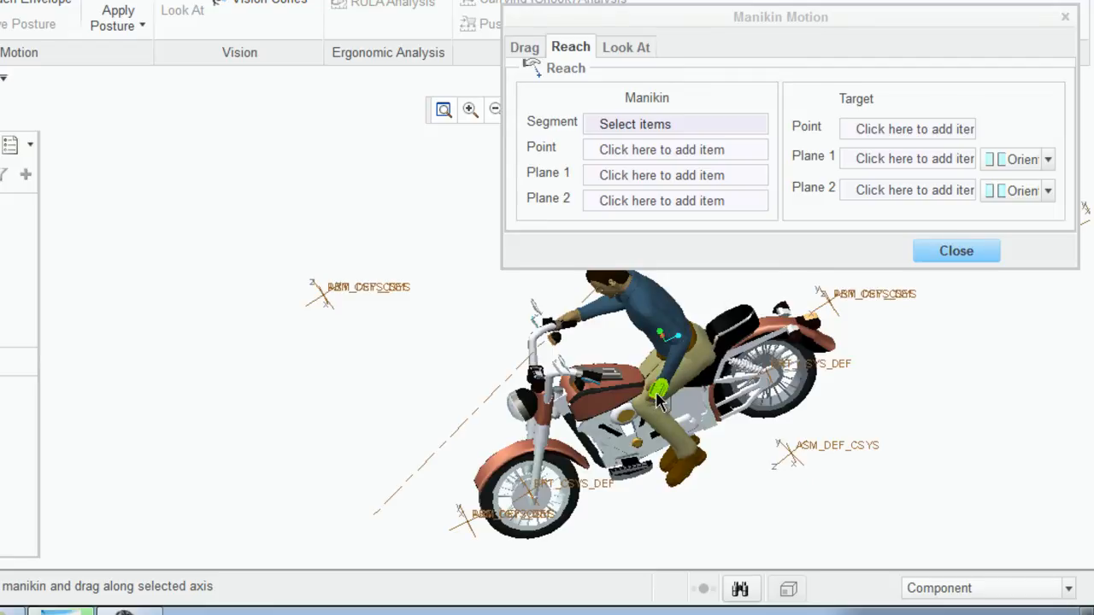
left_click(658, 398)
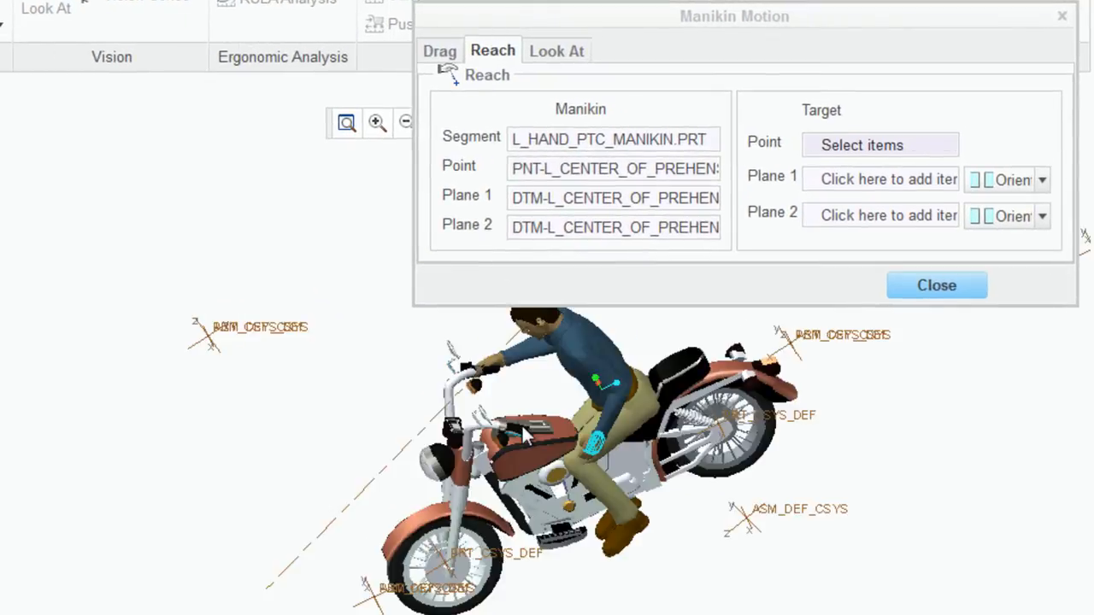
left_click(521, 424)
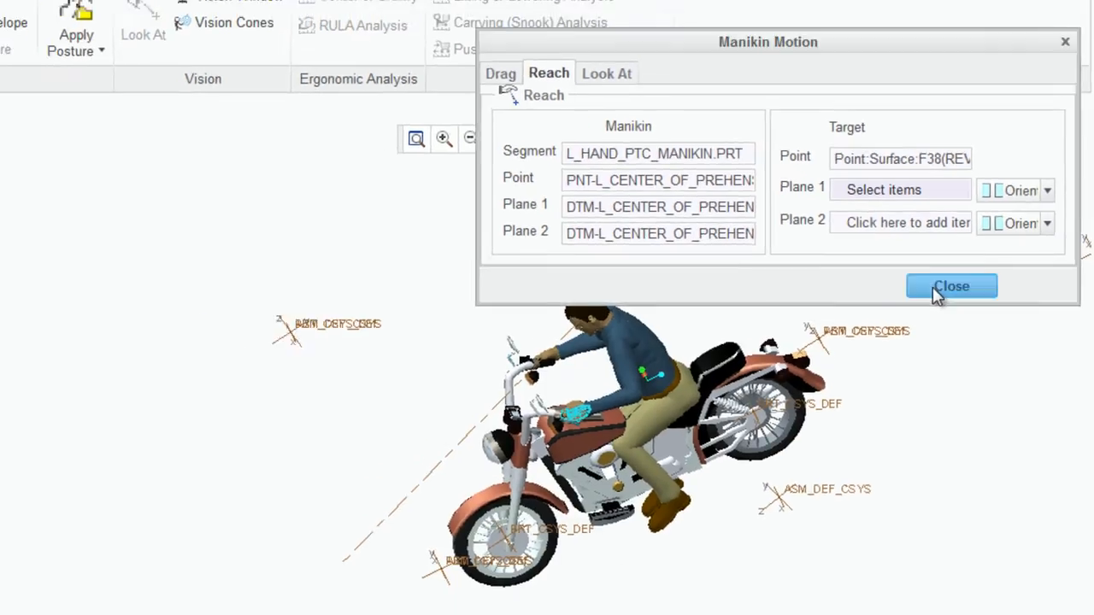
left_click(915, 286)
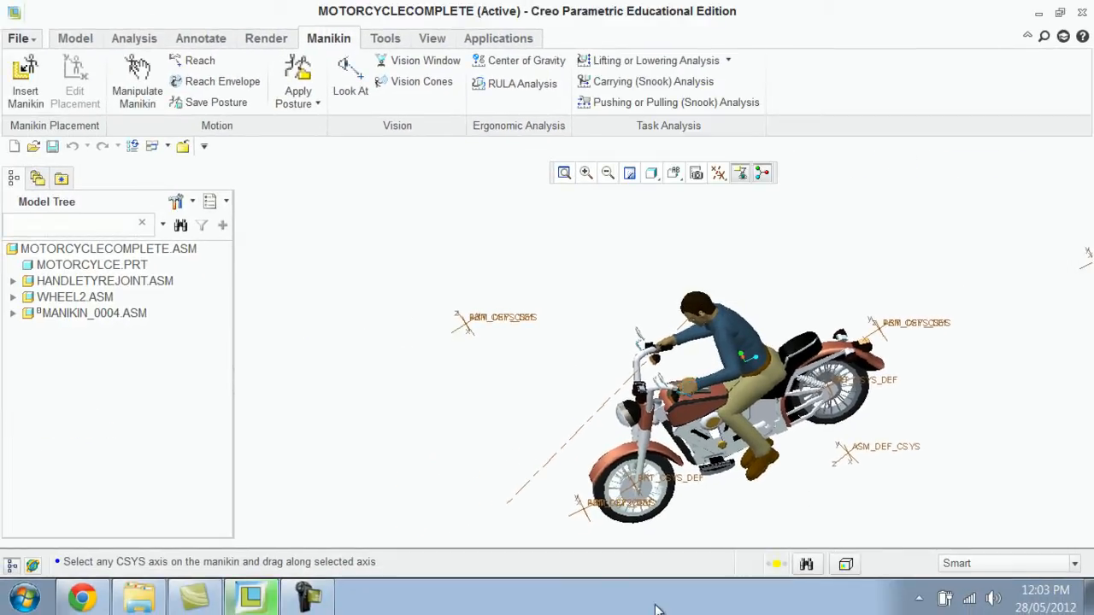
Start manipulating the manikin in Rotate around axis mode and move the motion settings clear of the model
key("ctrl+d")
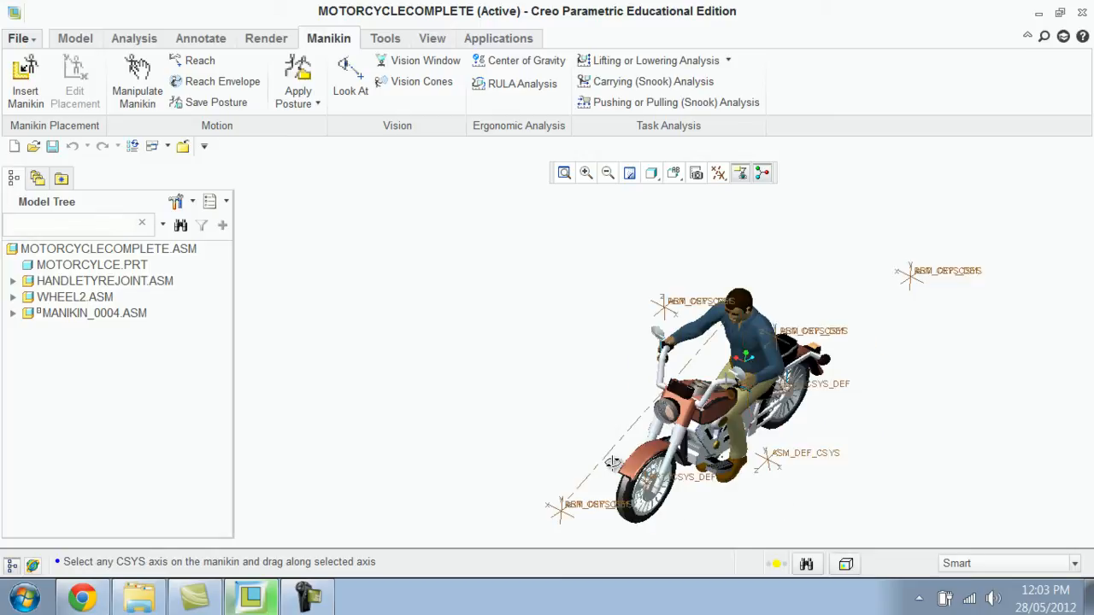
middle_click_drag(616, 467, 727, 532)
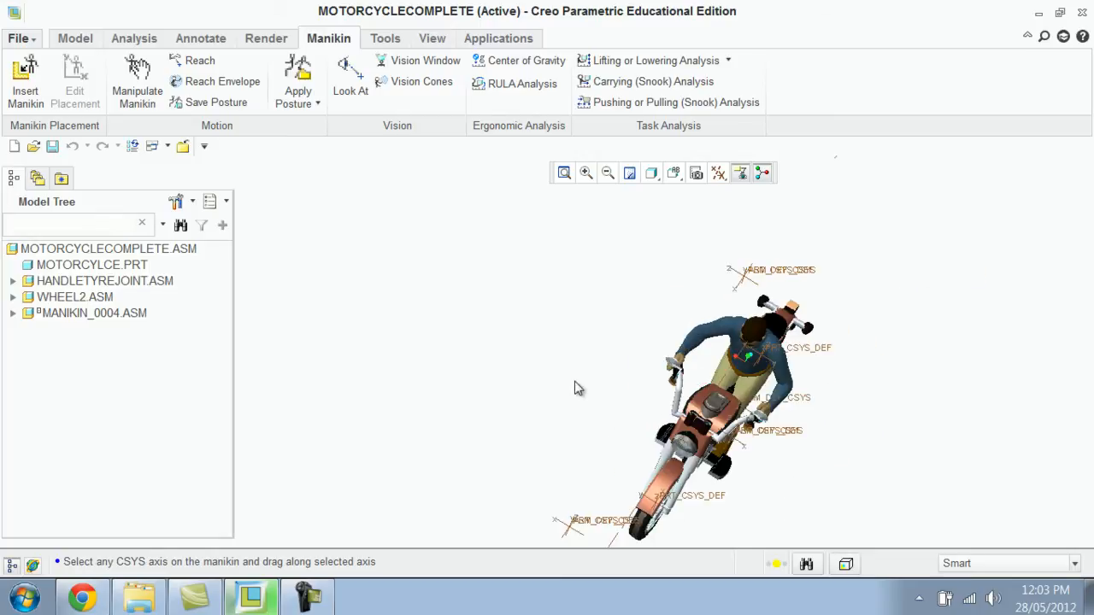
left_click(136, 75)
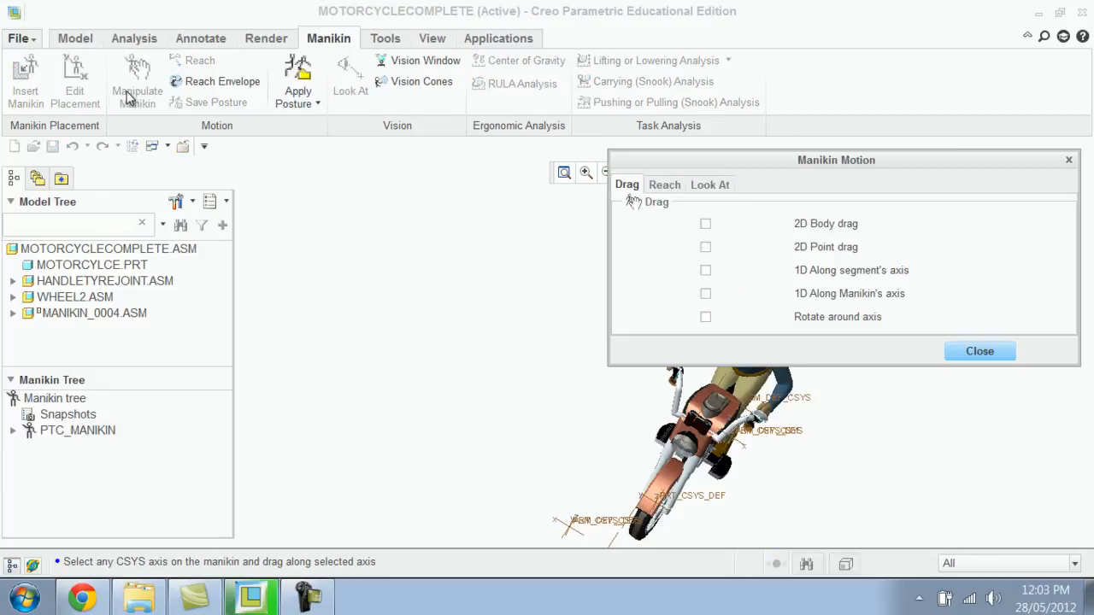
left_click(705, 317)
left_click_drag(840, 159, 130, 91)
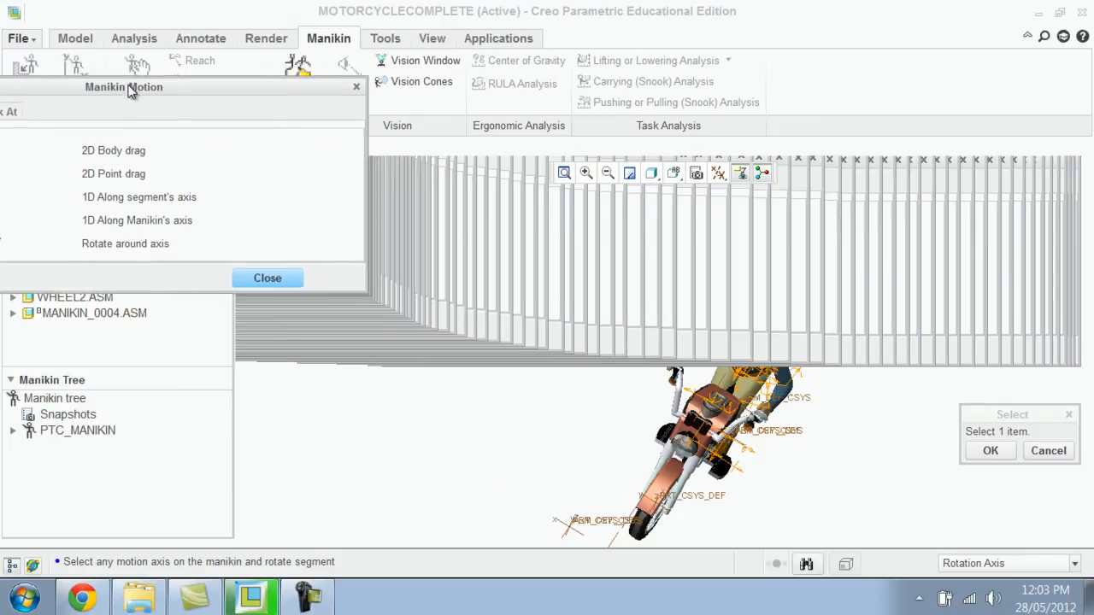
middle_click_drag(591, 256, 839, 443)
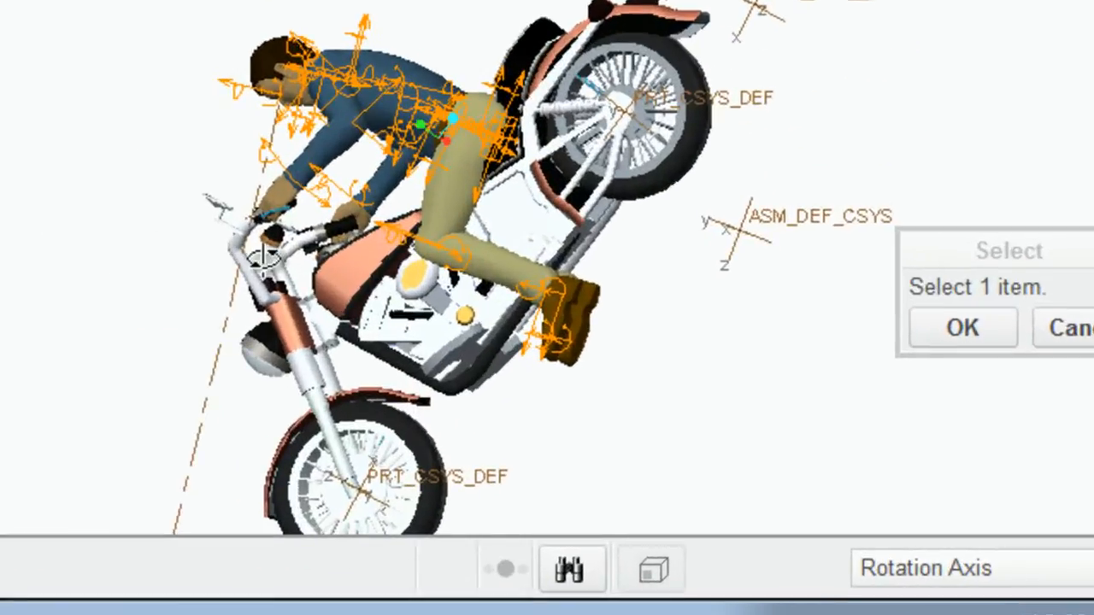
middle_click_drag(600, 387, 611, 399)
middle_click_drag(234, 255, 391, 283)
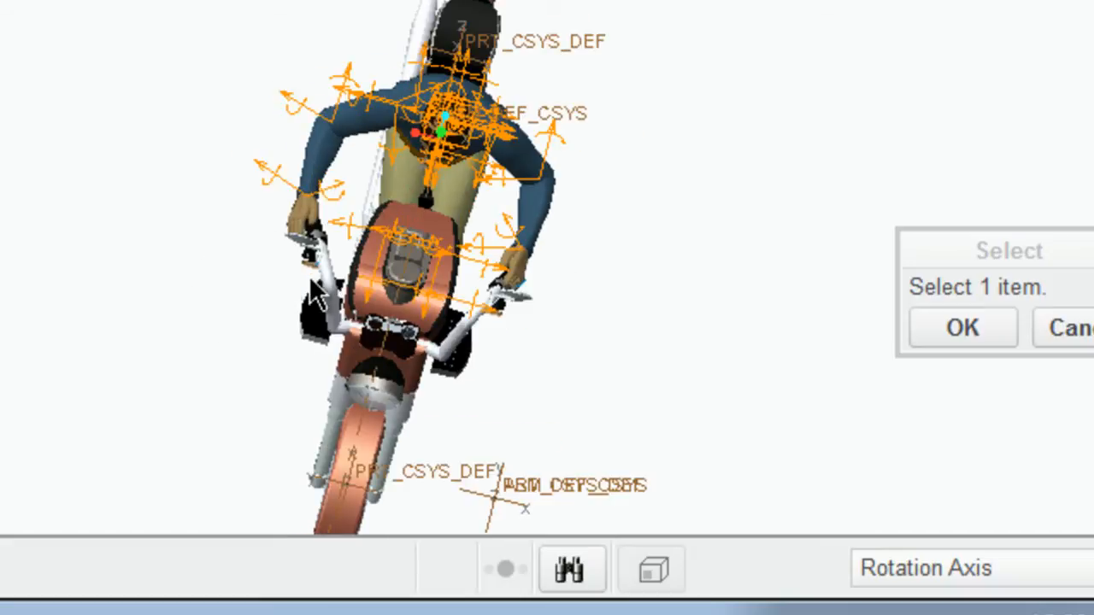
Rotate the manikin's left knee about its DOF3 axis to -25 so the leg spreads outward from the tank
left_click(437, 247)
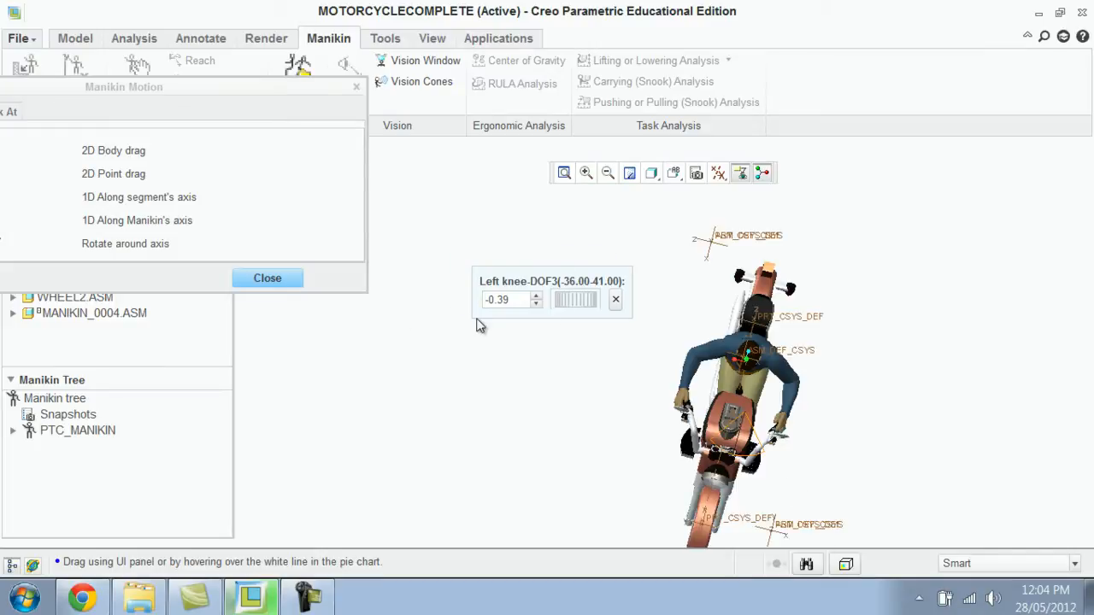
left_click(537, 296)
left_click_drag(510, 306, 492, 300)
type("-20")
key("Return")
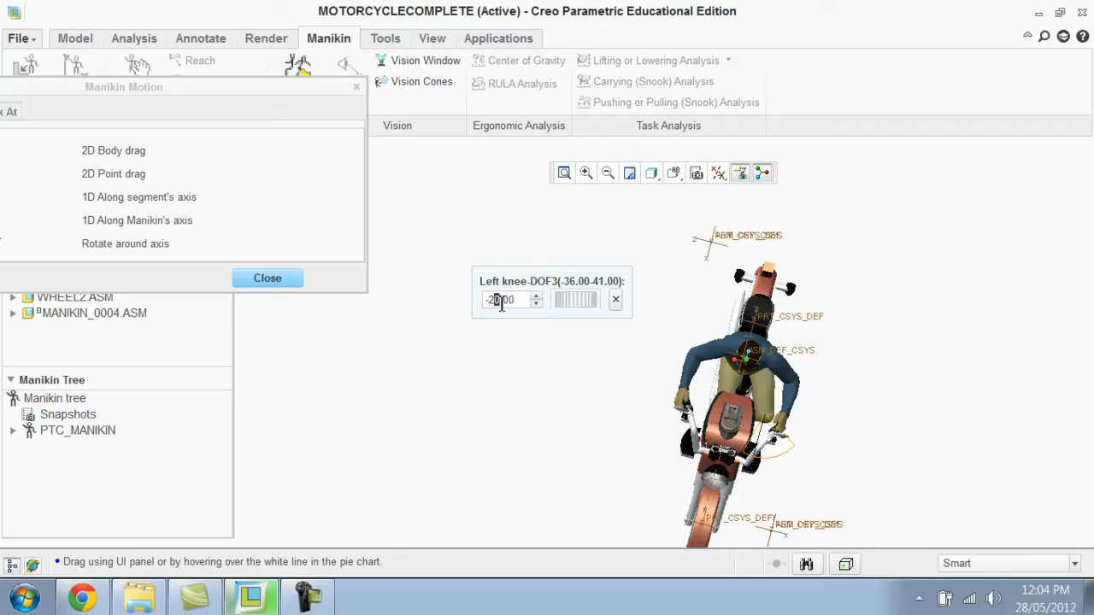
type("5")
key("Return")
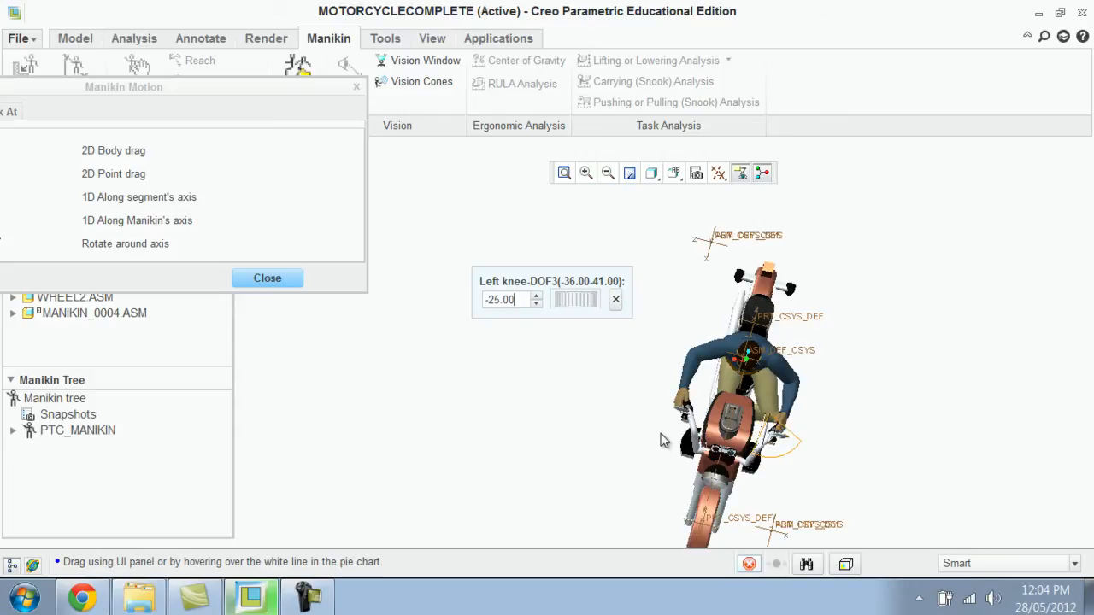
left_click(585, 362)
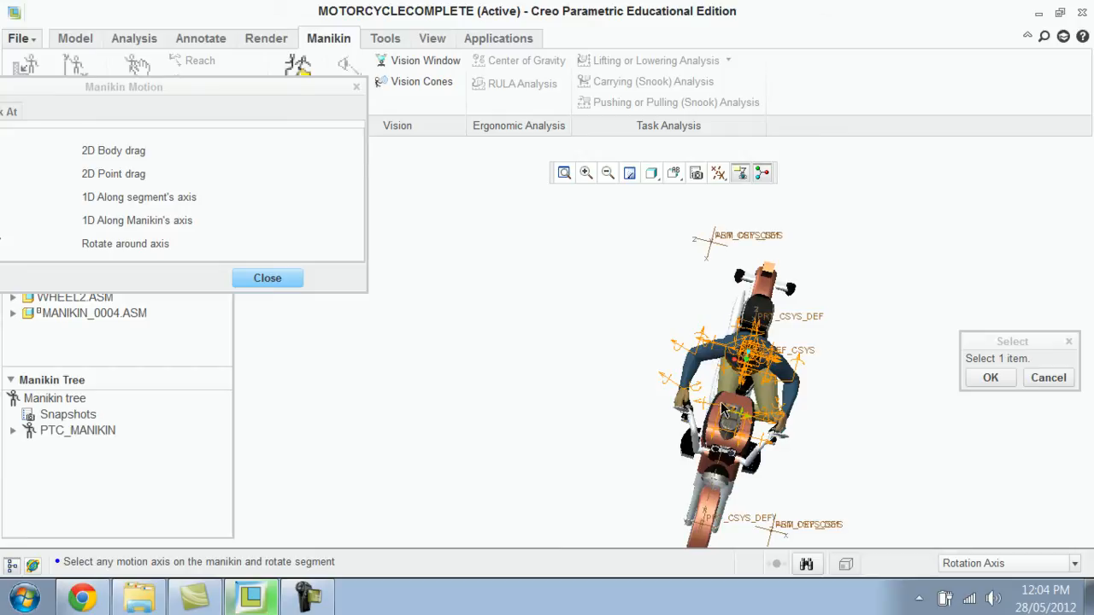
Rotate the manikin's right knee about its DOF3 axis to 25 to spread that leg outward, and end the axis rotation
mouse_move(821, 451)
middle_mouse_down()
mouse_move(826, 437)
mouse_move(802, 468)
middle_mouse_up()
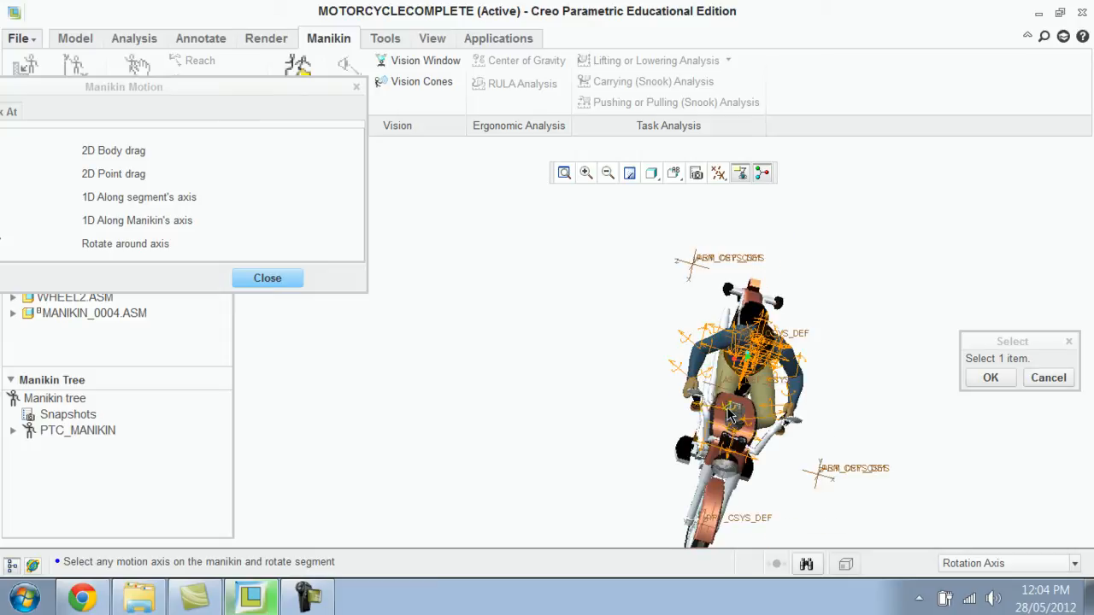
left_click(728, 415)
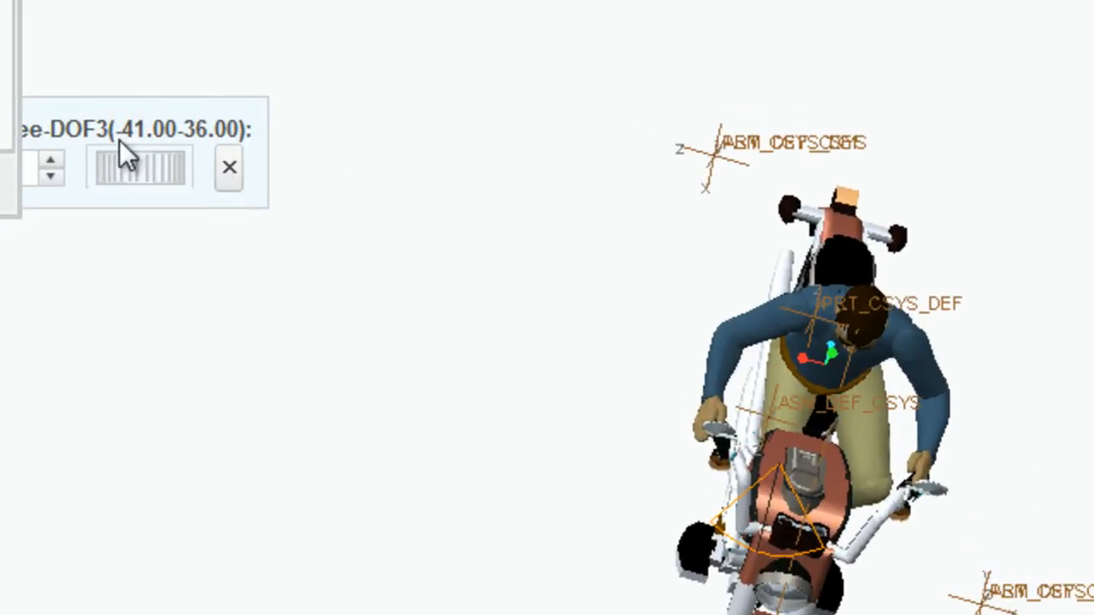
left_click_drag(151, 110, 457, 463)
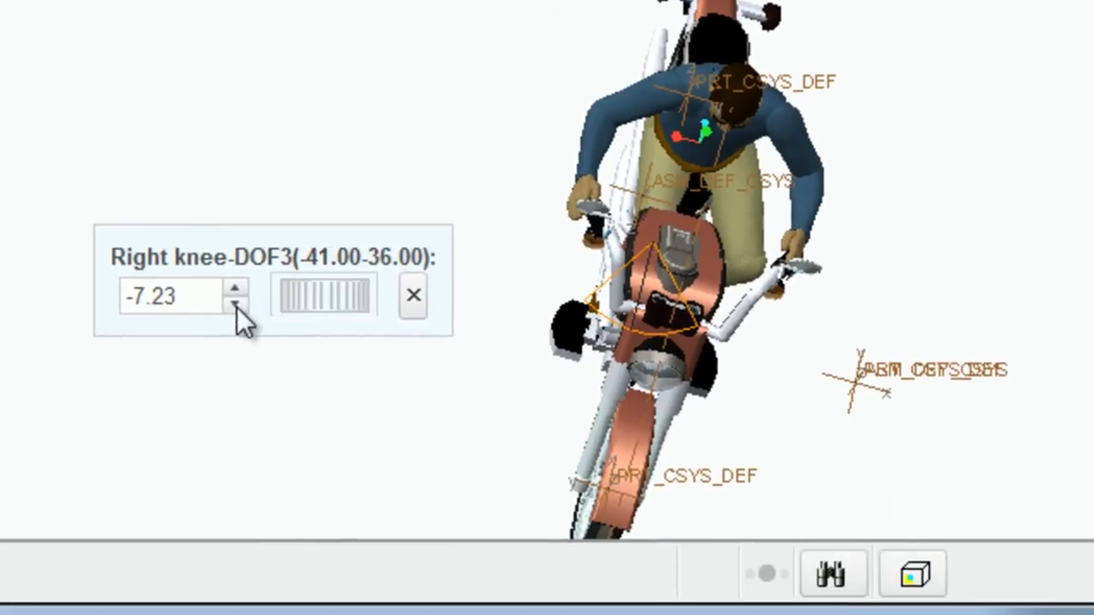
left_click(360, 525)
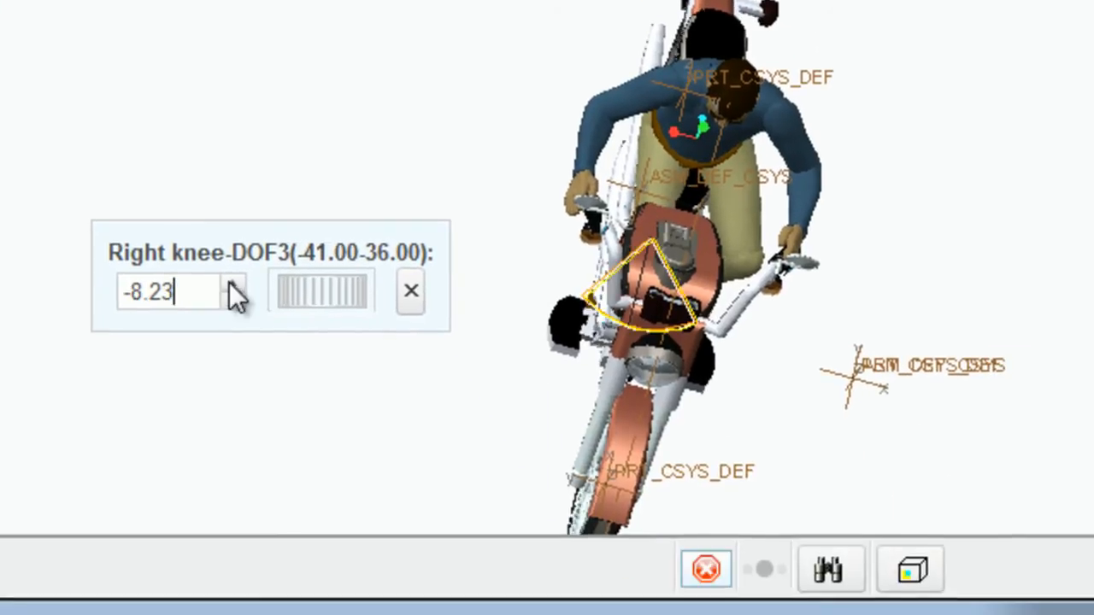
left_click(231, 284)
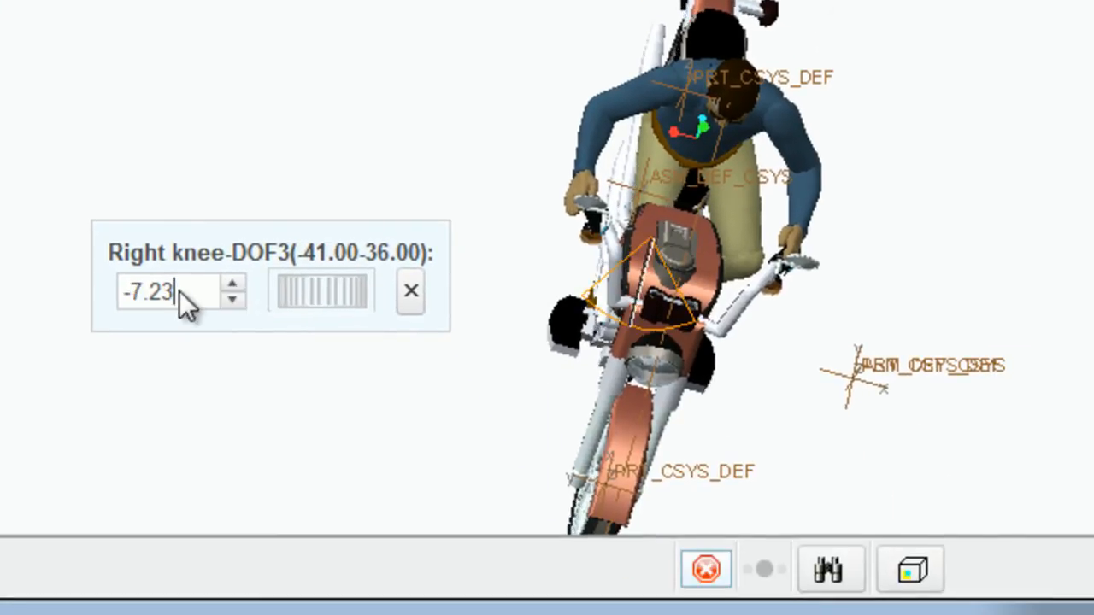
left_click_drag(202, 292, 117, 292)
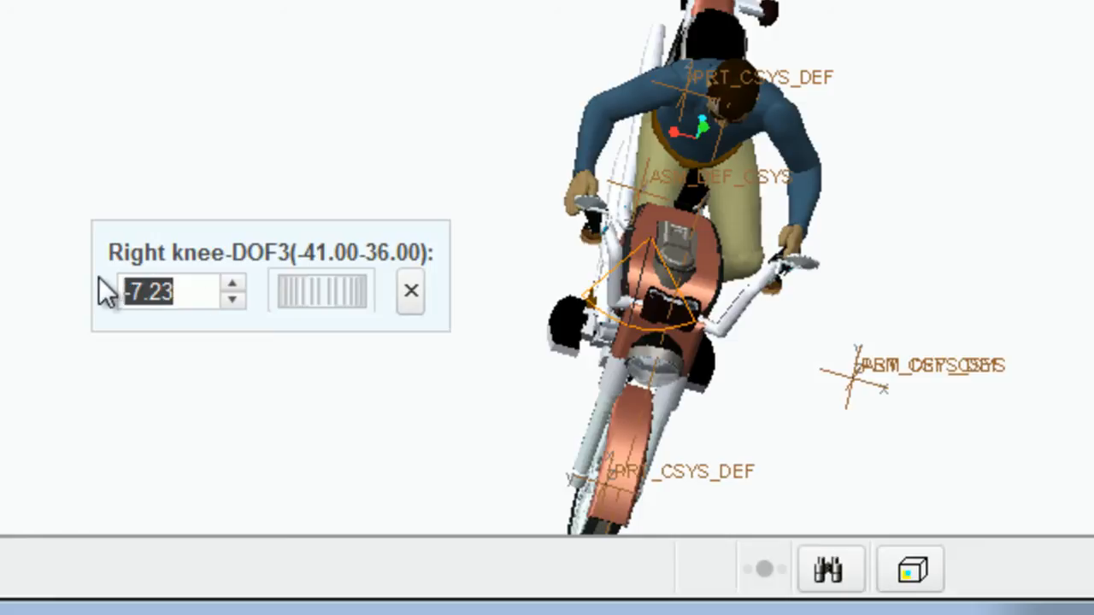
type("20.00")
key("Return")
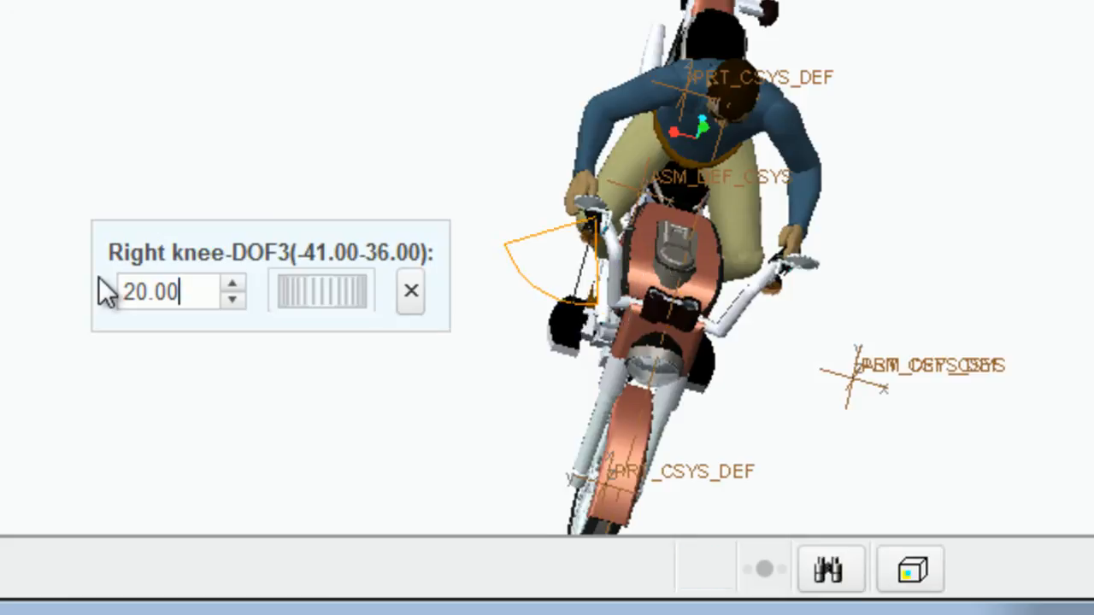
left_click(142, 288)
key("BackSpace")
type("5")
key("Return")
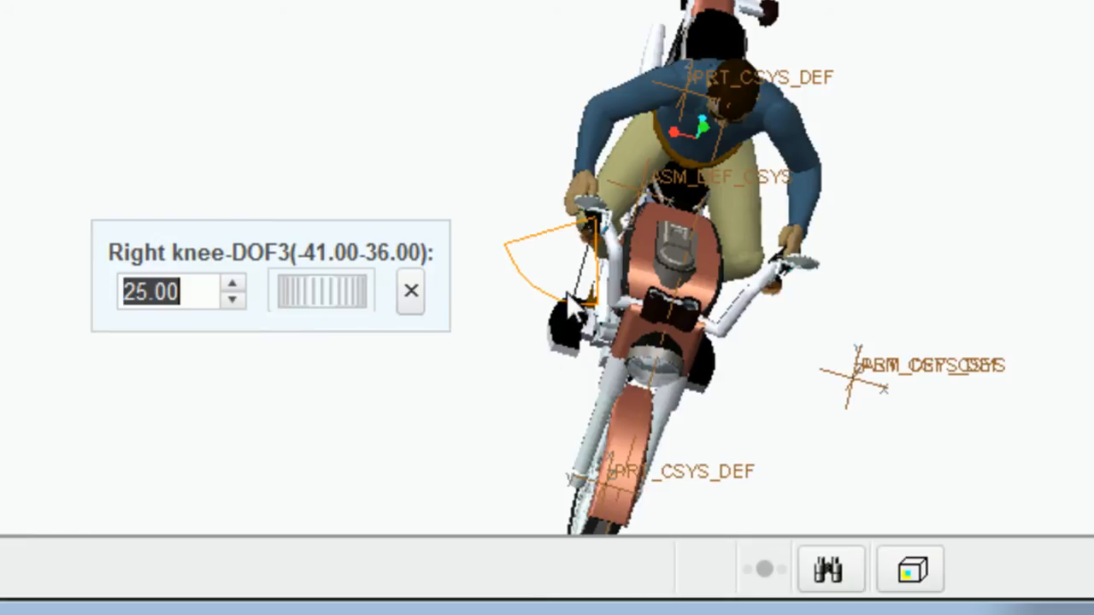
left_click(283, 275)
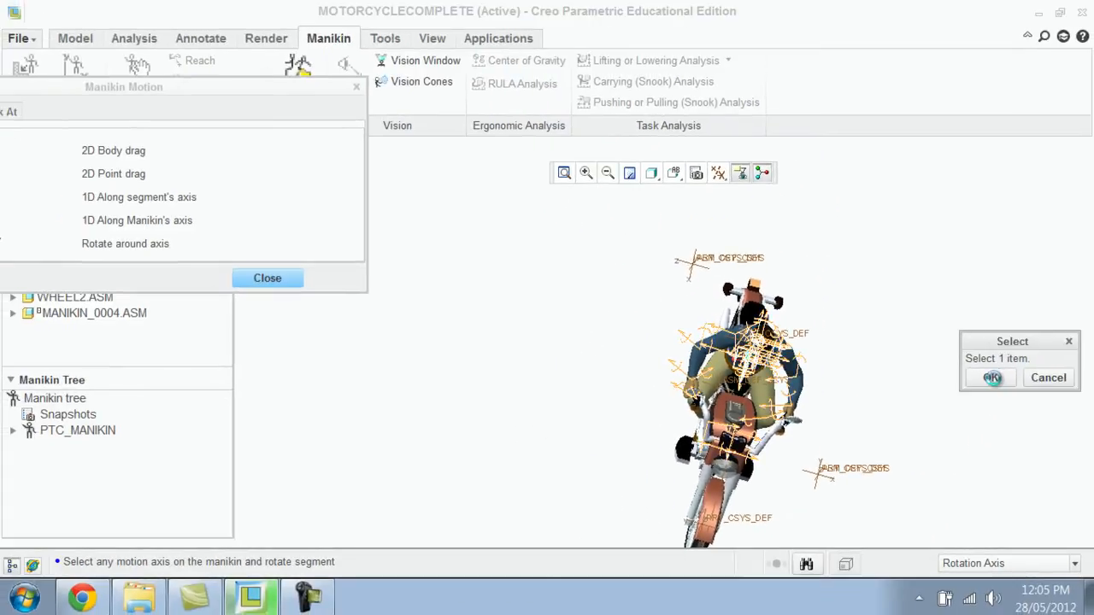
Inspect the rider's leg and foot position relative to the motorcycle's footrests from the front and both sides
middle_click_drag(894, 469, 745, 505)
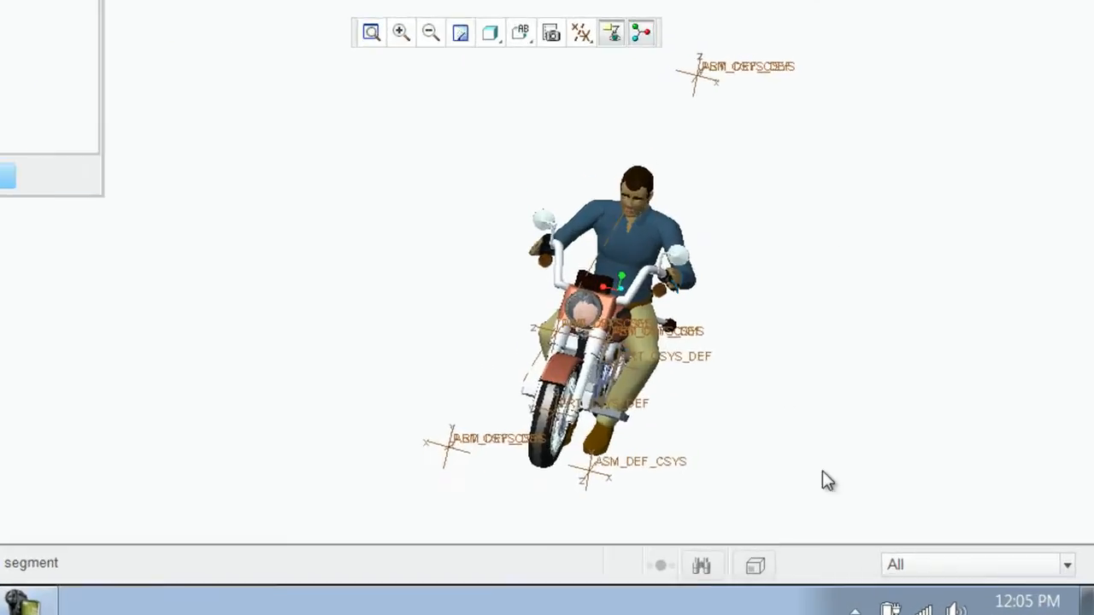
middle_click_drag(821, 492, 763, 481)
middle_click_drag(385, 392, 358, 361)
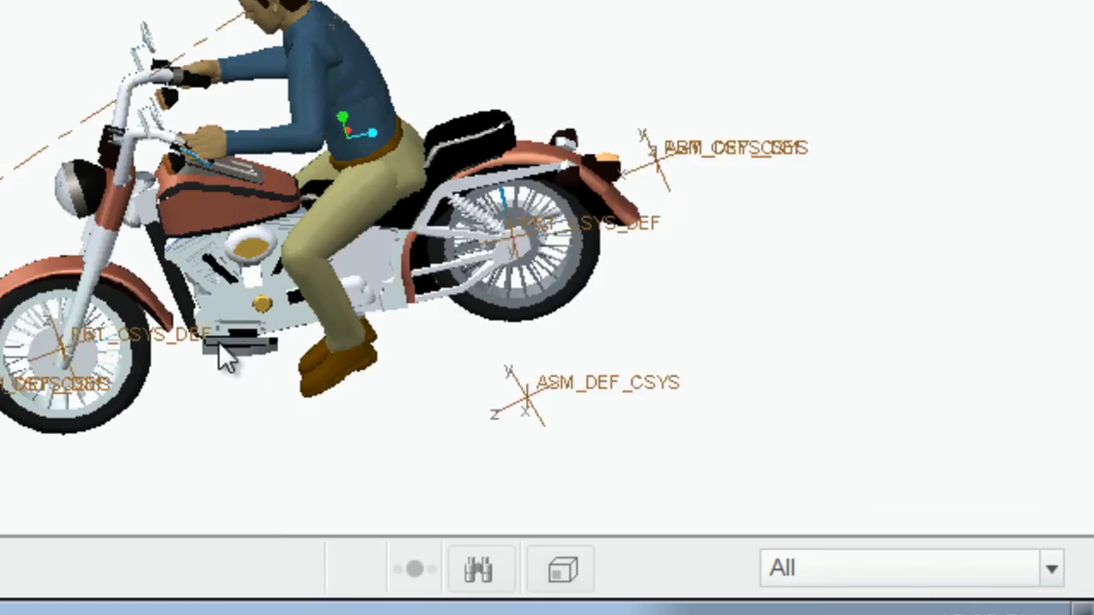
middle_click_drag(742, 333, 745, 335)
middle_click_drag(377, 404, 509, 394)
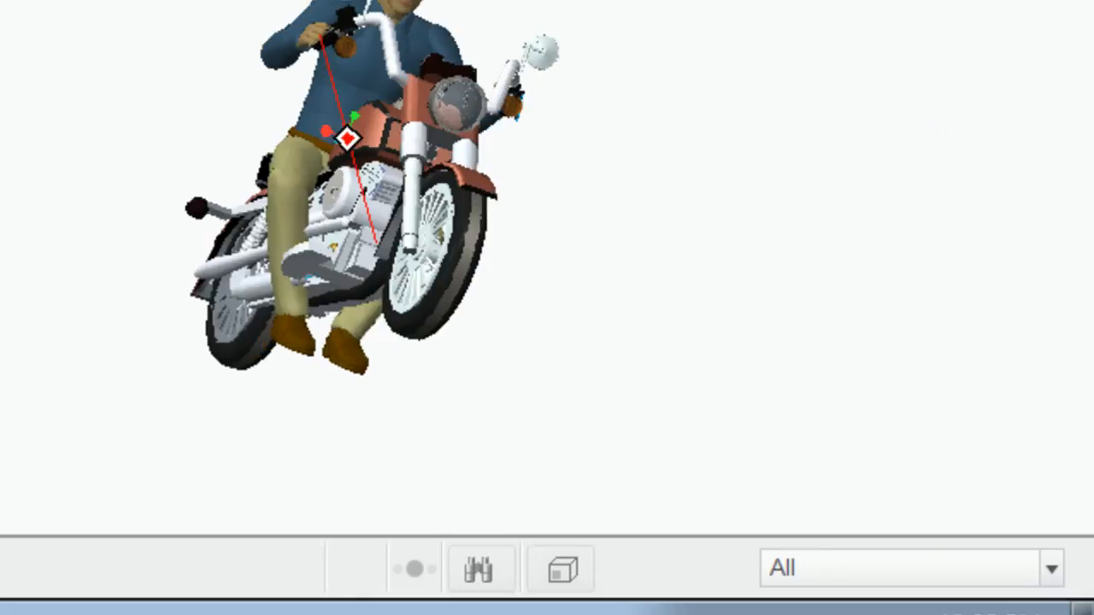
middle_click_drag(134, 251, 123, 305)
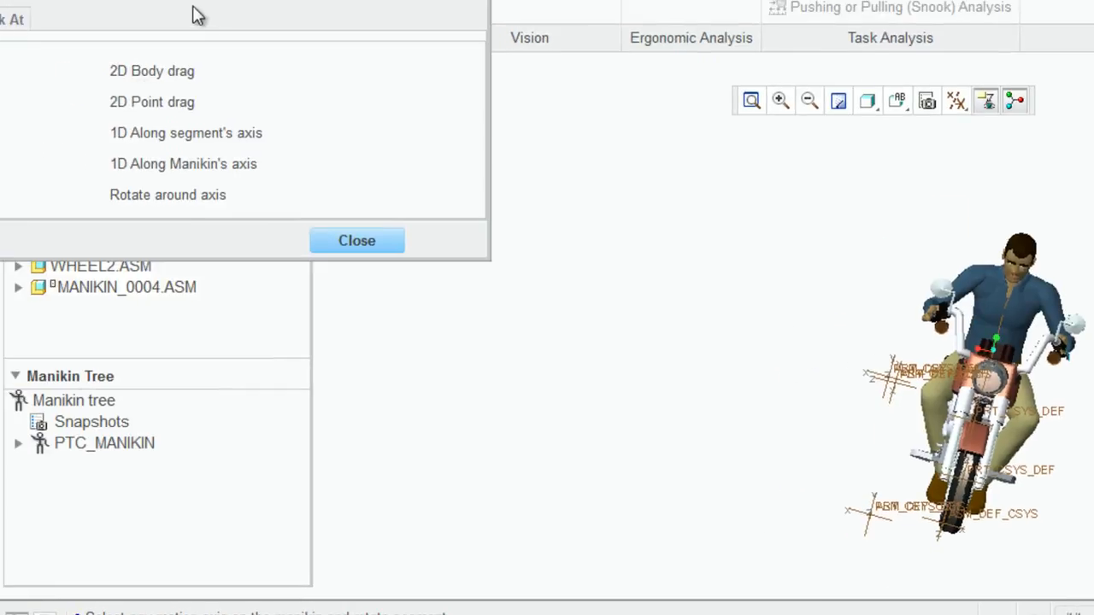
Position the rider's left foot outward beside the front wheel with 2D Body drag in the front view
left_click_drag(195, 15, 421, 20)
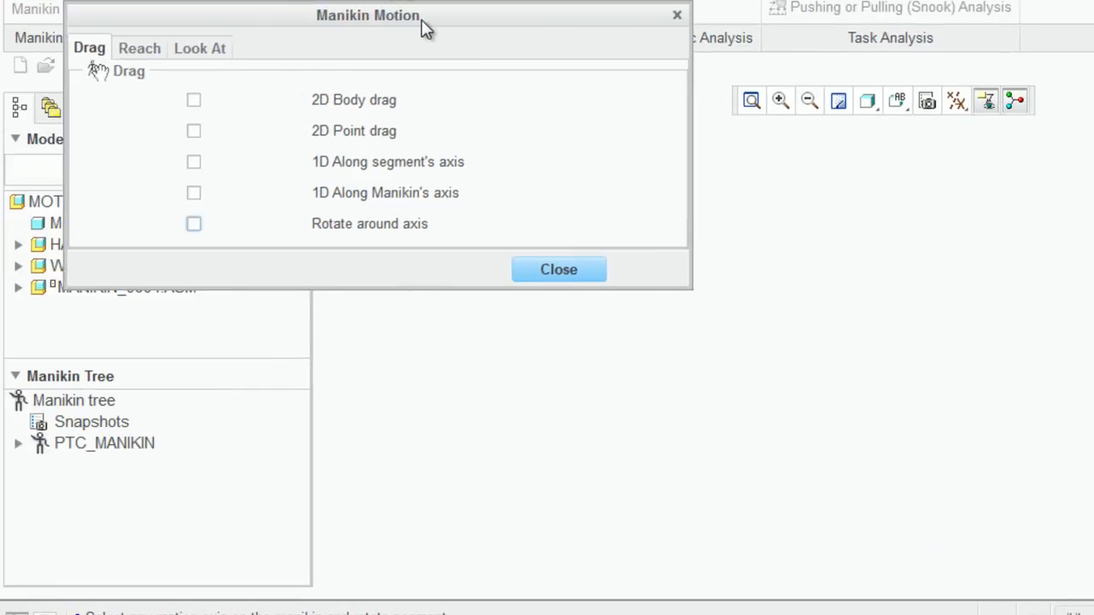
left_click(195, 100)
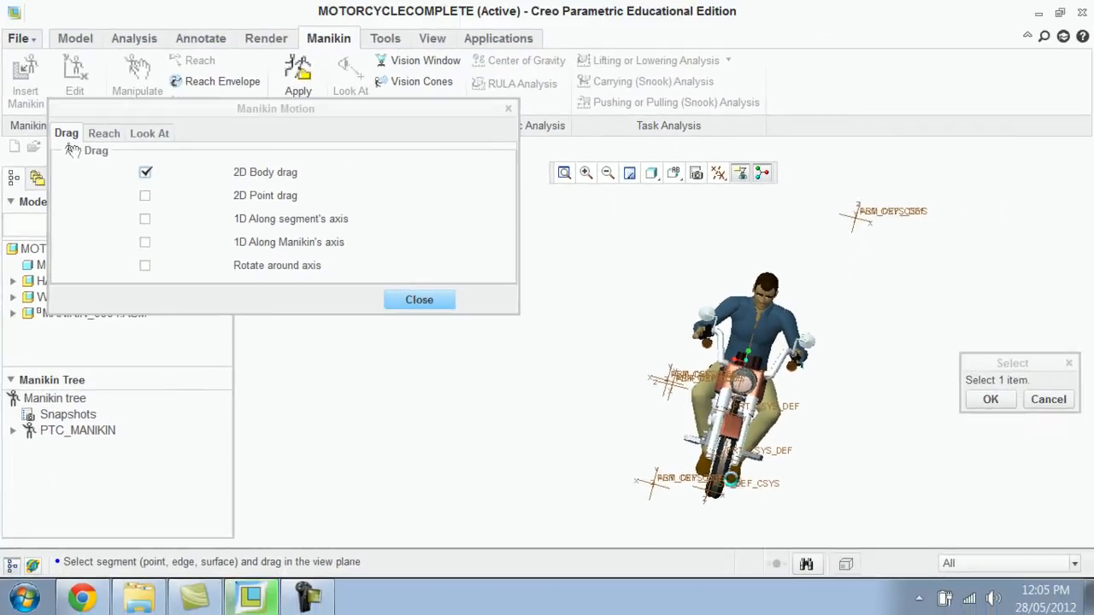
left_click(732, 481)
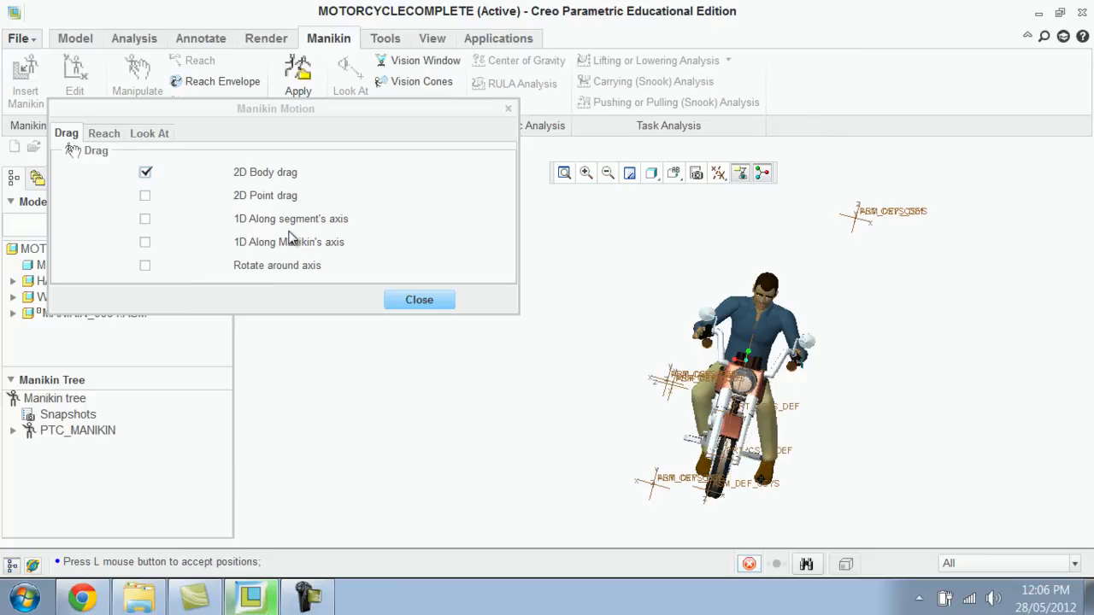
left_click(728, 457)
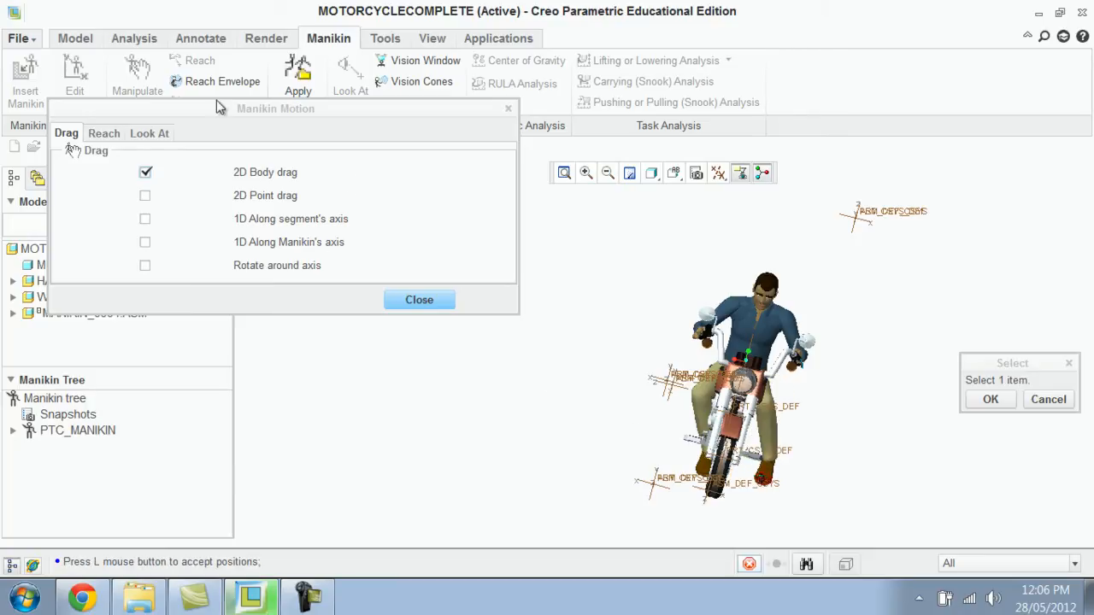
Raise the rider's left foot to the height of the footrest with 2D Point drag in the front view
left_click(146, 197)
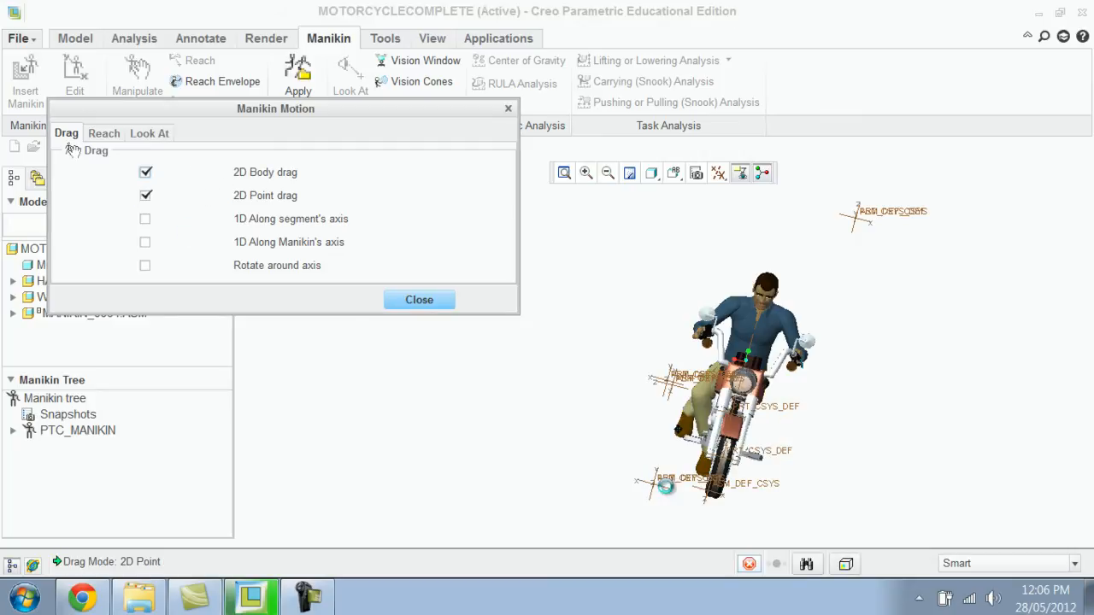
left_click(767, 485)
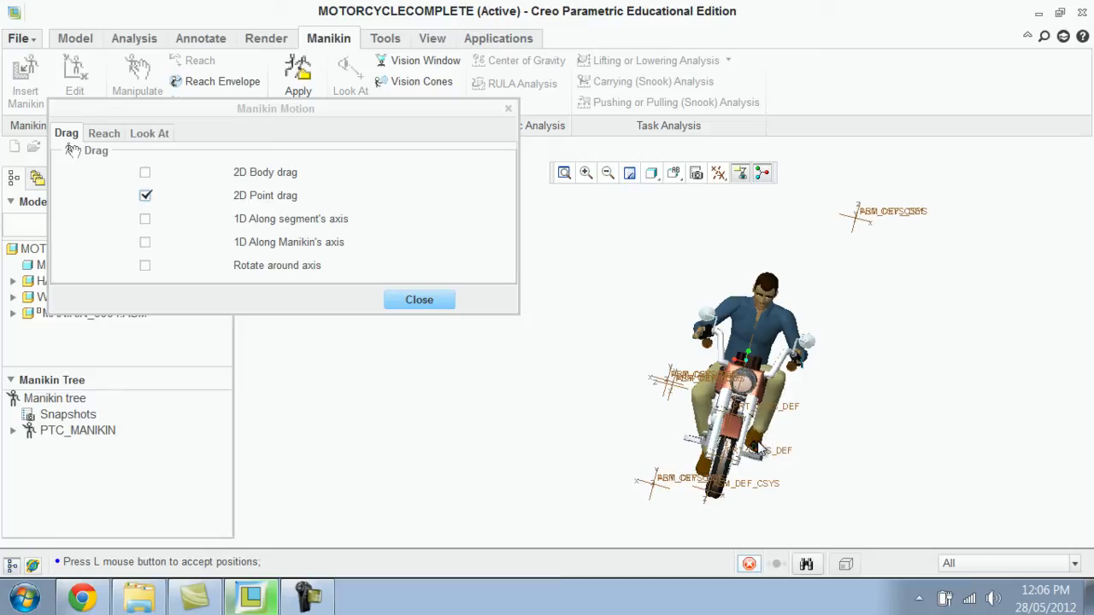
left_click(759, 453)
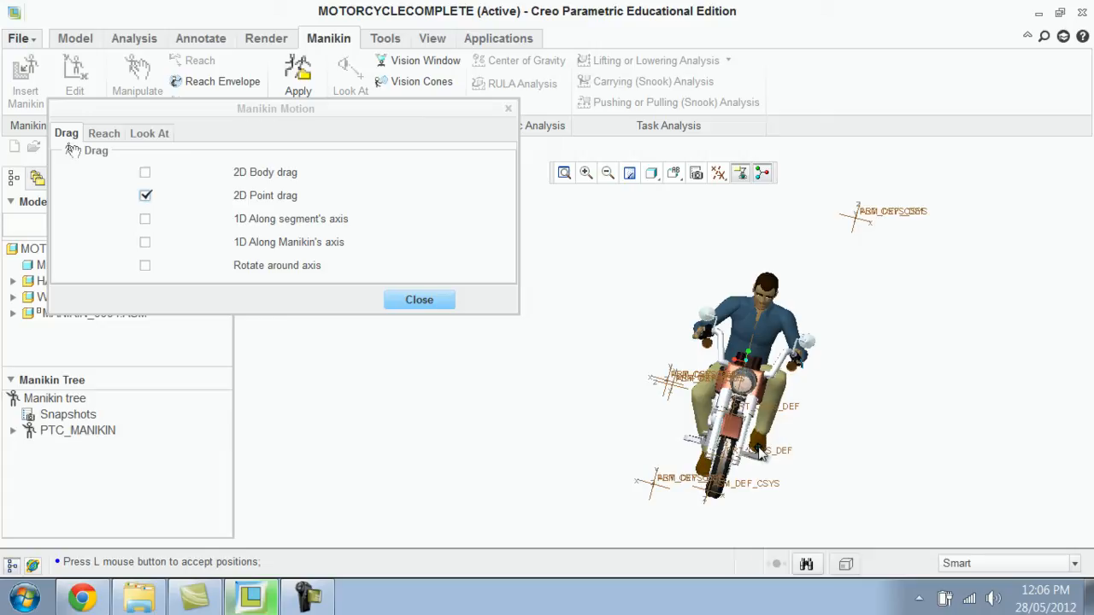
left_click(812, 470)
Bring the rider's left foot forward onto the footrest with 2D Body drag in a side view of the motorcycle
middle_click_drag(810, 464, 692, 469)
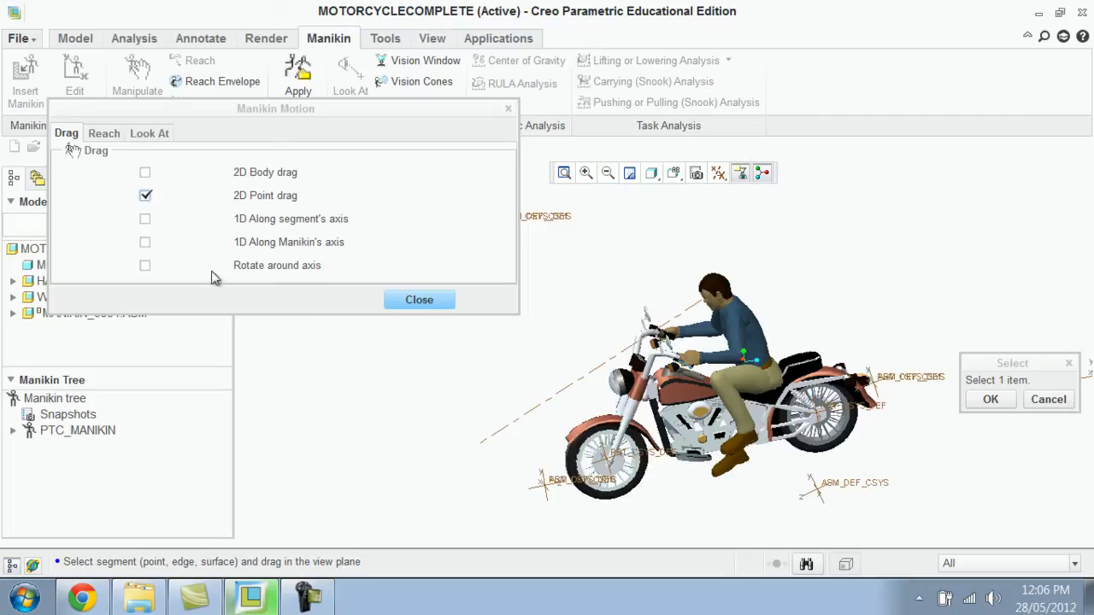
left_click(146, 173)
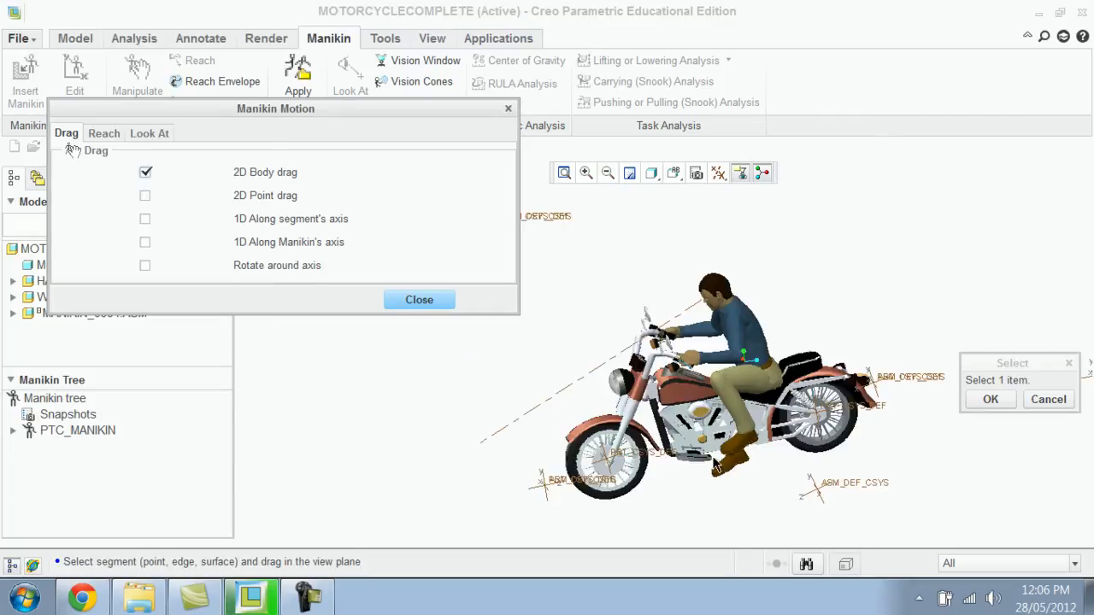
left_click(744, 453)
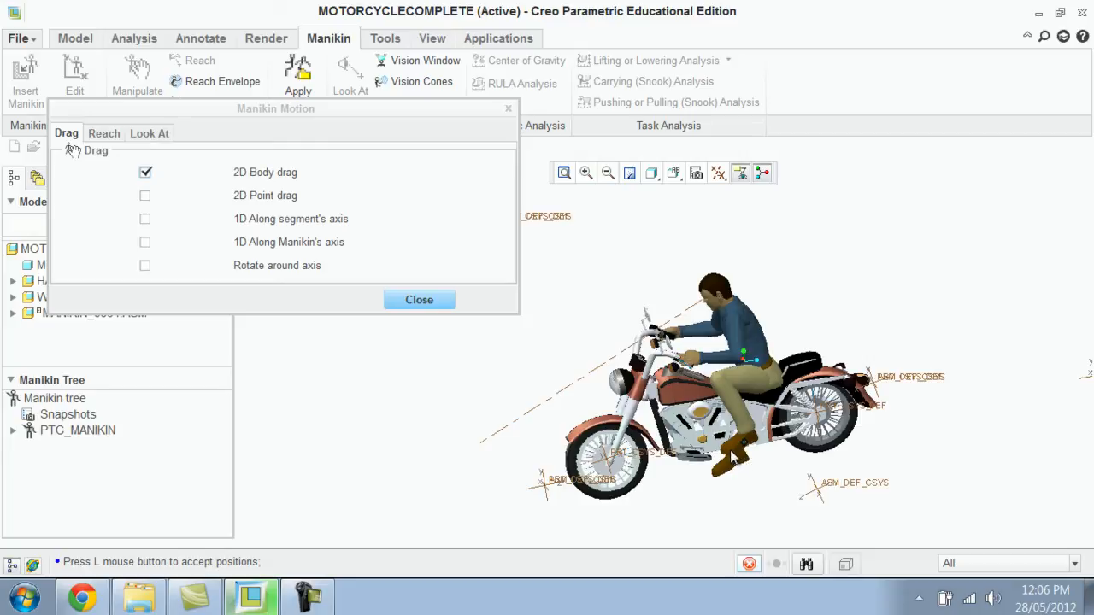
left_click(728, 459)
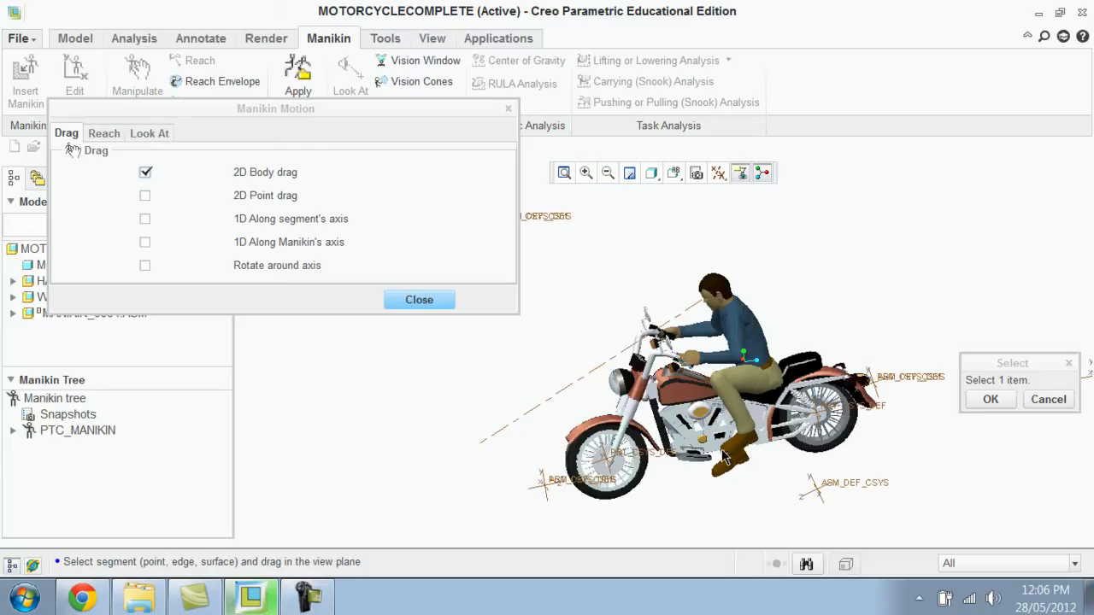
left_click(724, 454)
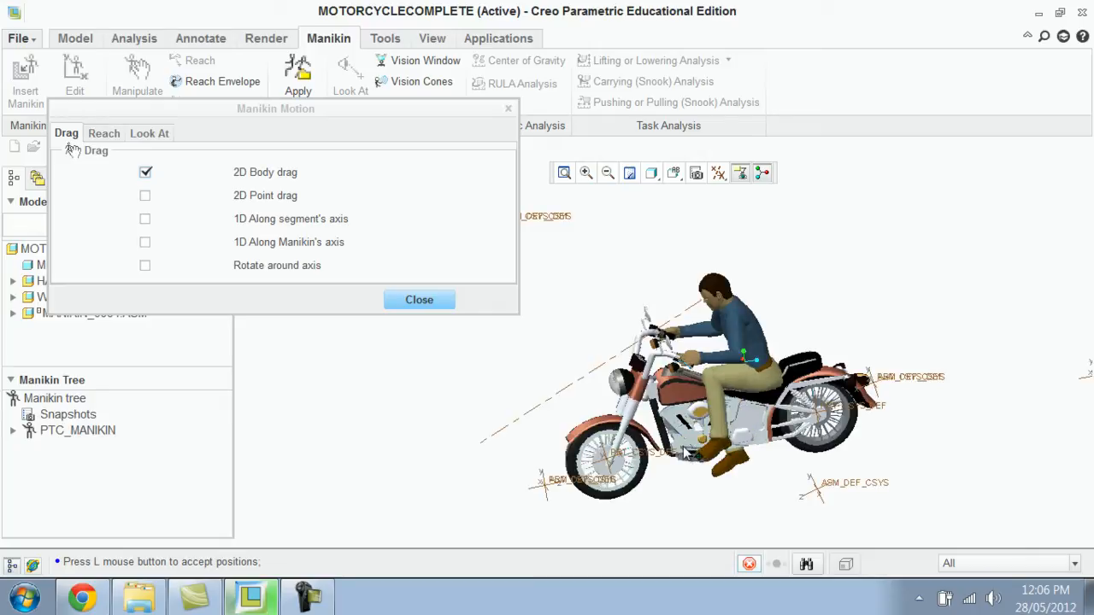
left_click(680, 460)
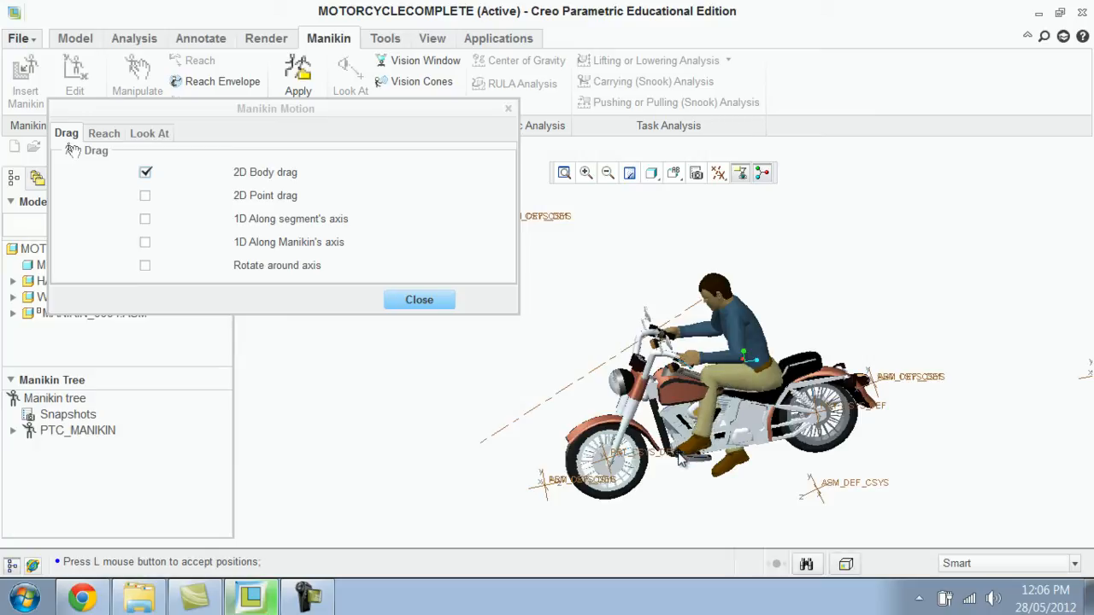
left_click(692, 493)
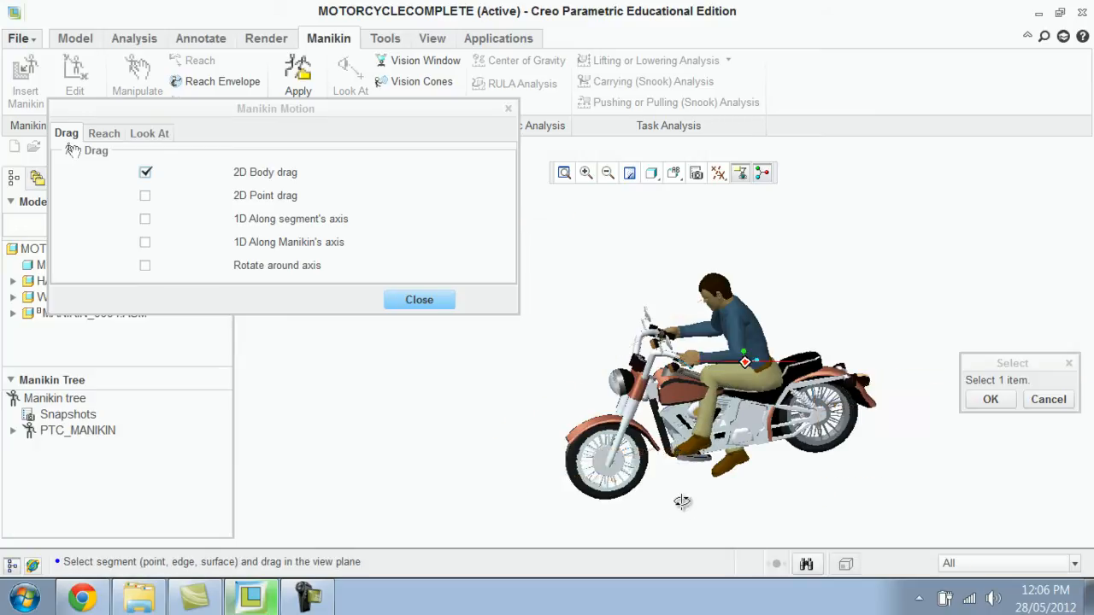
Adjust the left foot's sideways position on the footrest with 2D Point drag from the front
middle_click_drag(674, 496, 718, 459)
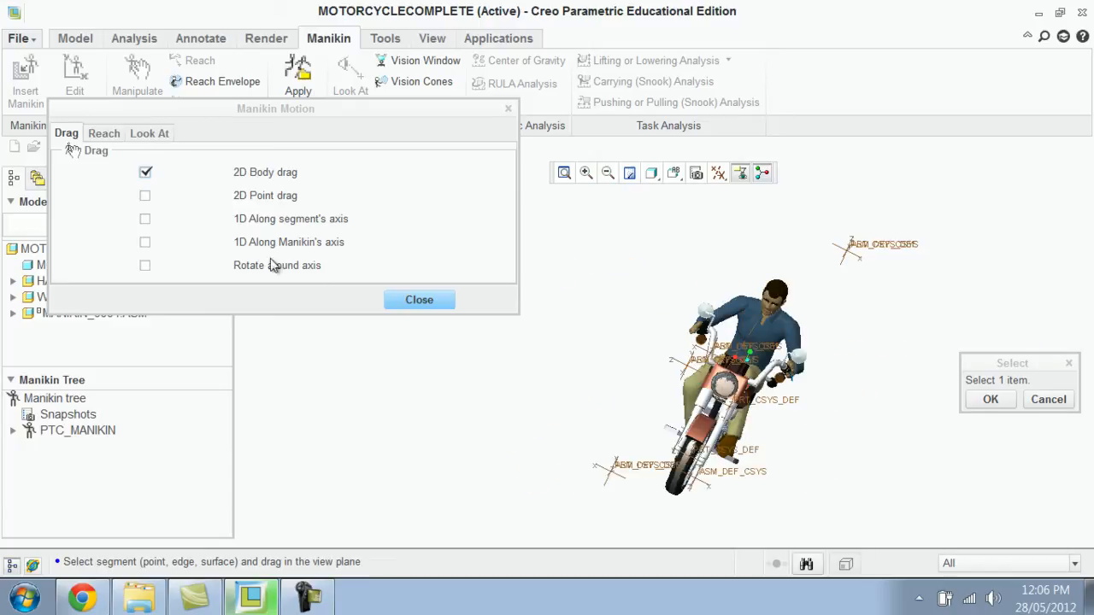
left_click(146, 195)
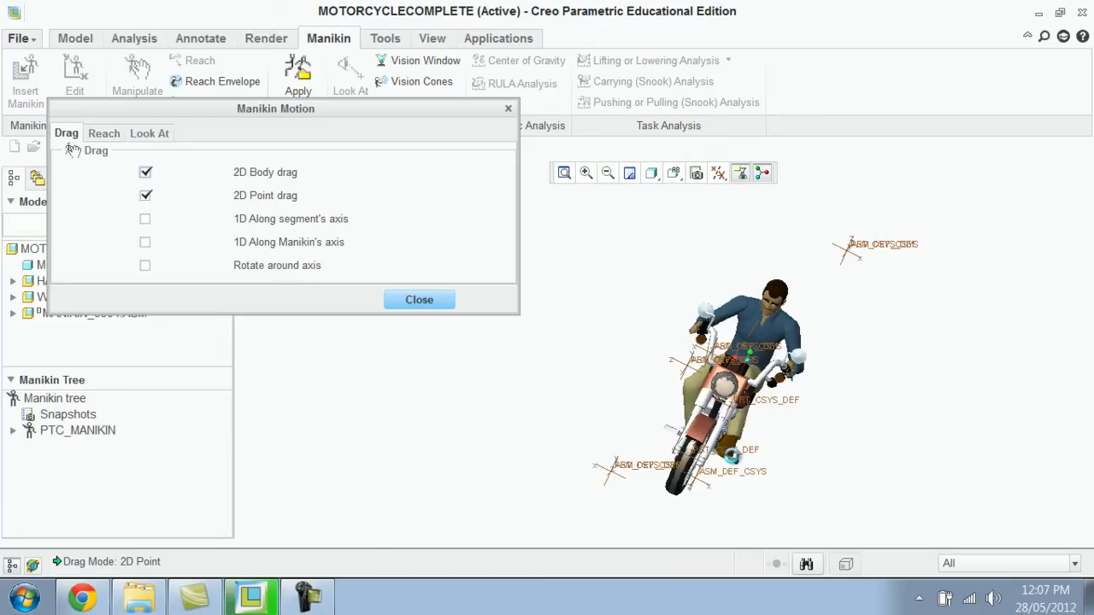
left_click(729, 457)
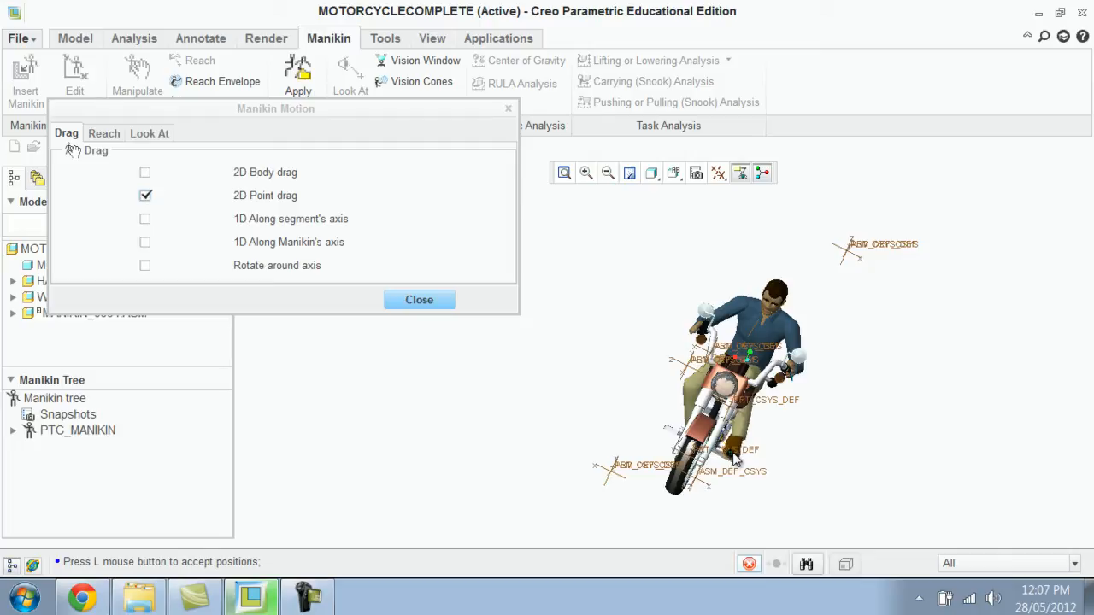
left_click(735, 459)
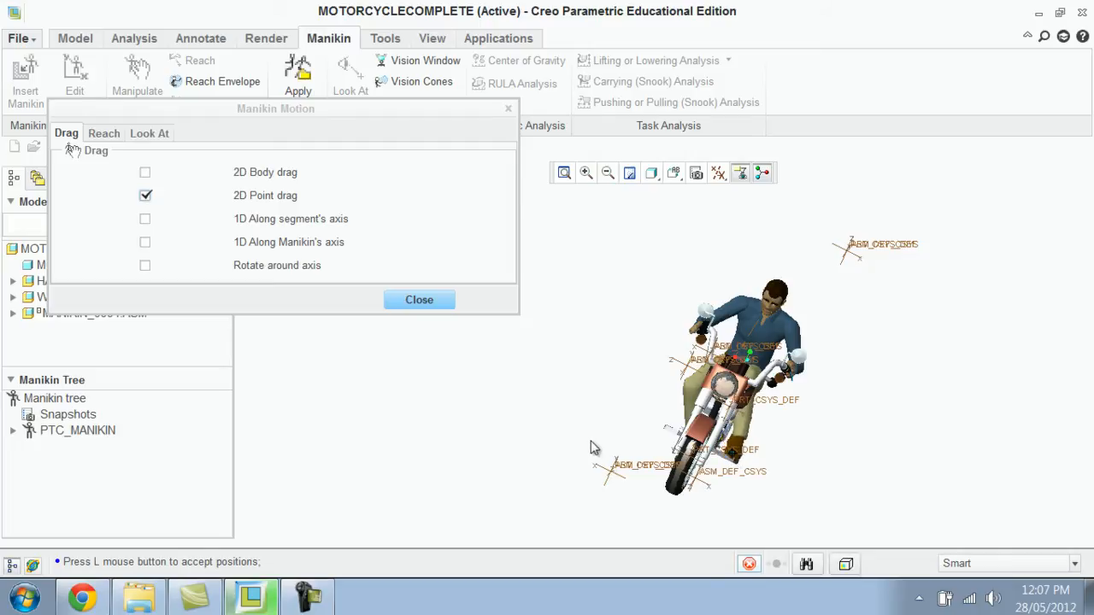
left_click(605, 466)
Raise the rider's right foot to footrest height with 2D Point drag from the front
middle_click_drag(638, 463, 647, 484)
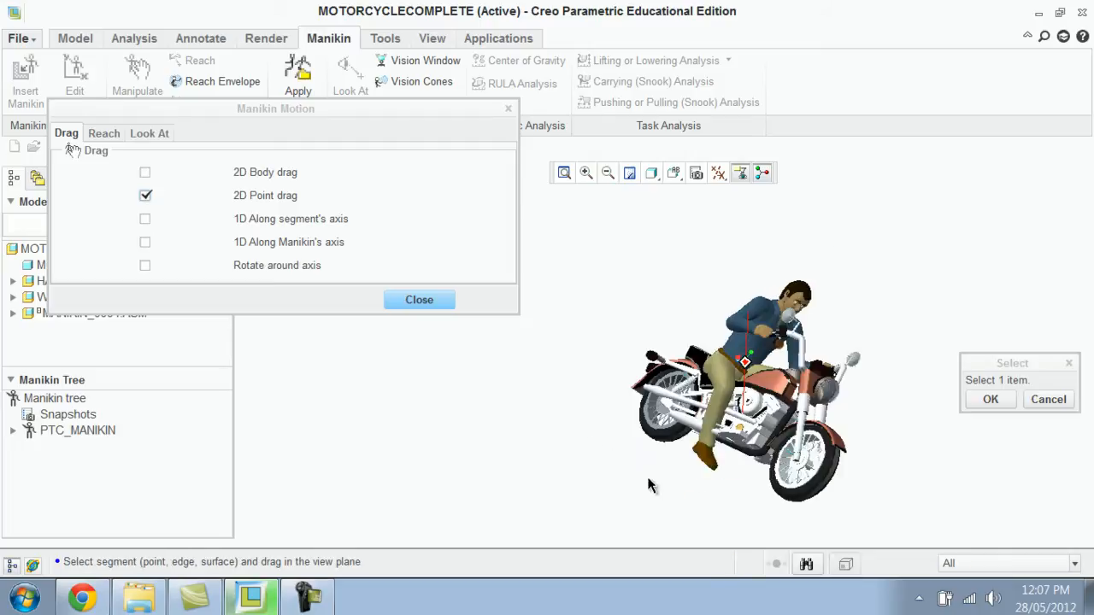
middle_click_drag(776, 479, 692, 469)
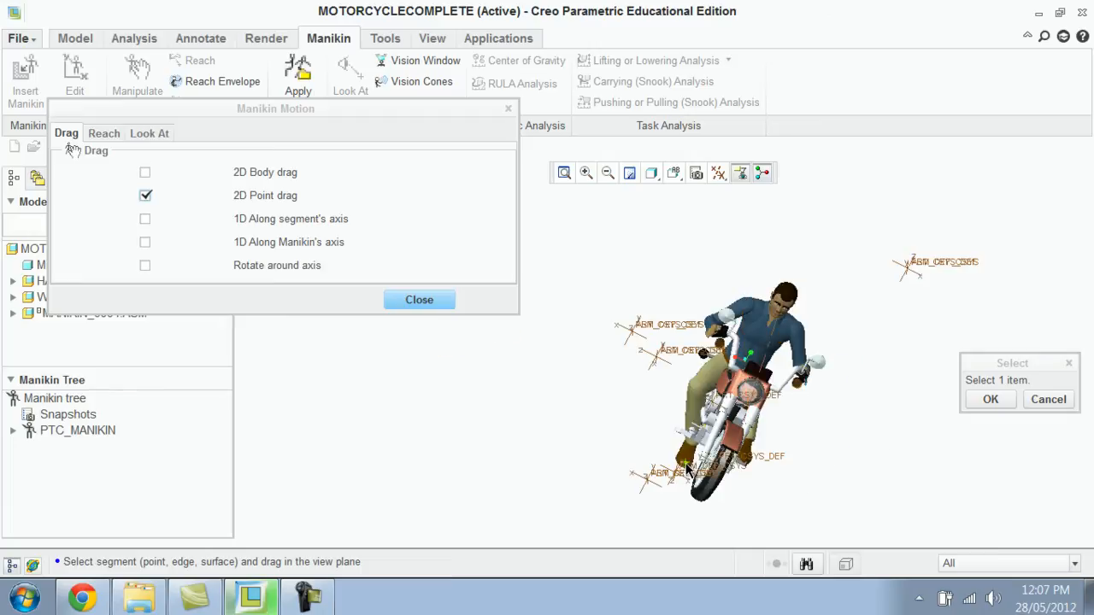
left_click(686, 468)
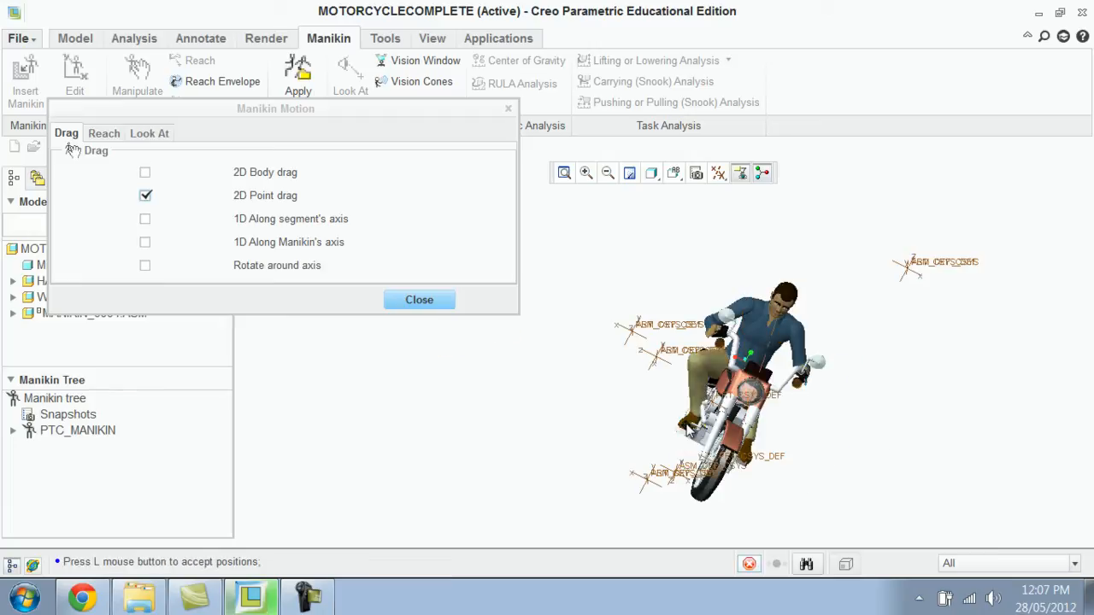
left_click(639, 459)
Move the rider's right foot forward onto its footrest with 2D Point drag in the side view
middle_click_drag(651, 456, 777, 462)
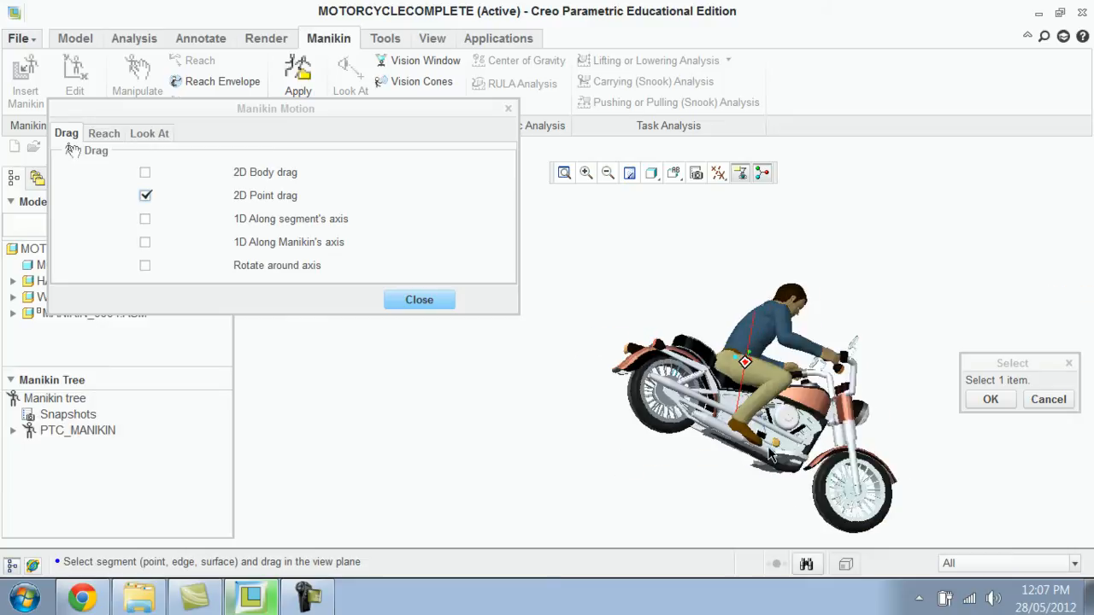
left_click(778, 446)
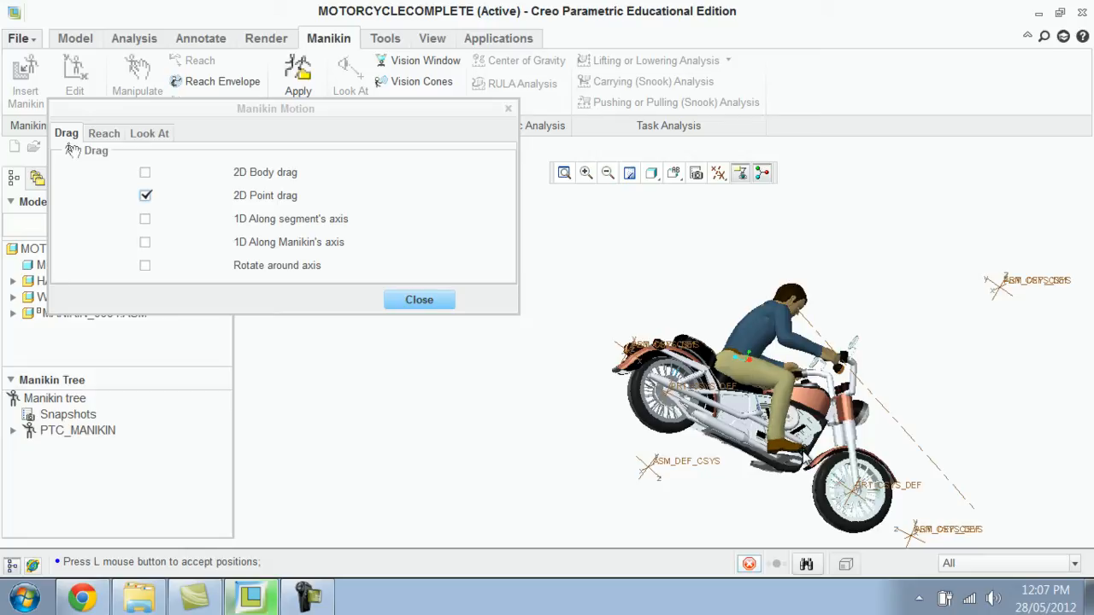
left_click(806, 459)
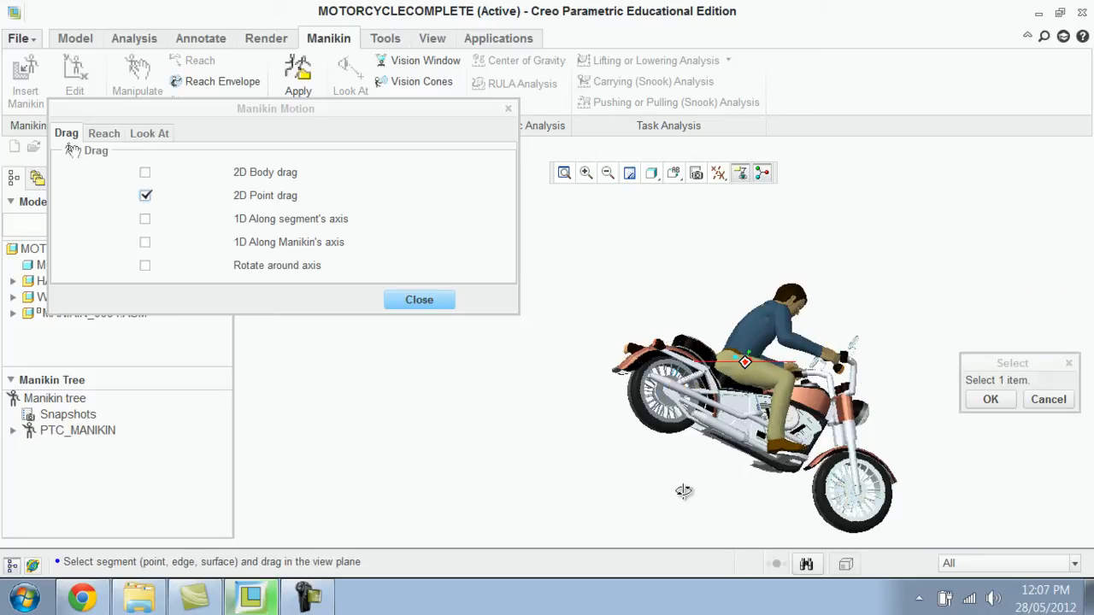
Start rotating the left knee about its DOF3 axis with Rotate around axis, and separate the motion settings from the angle entry
middle_click_drag(681, 489, 683, 498)
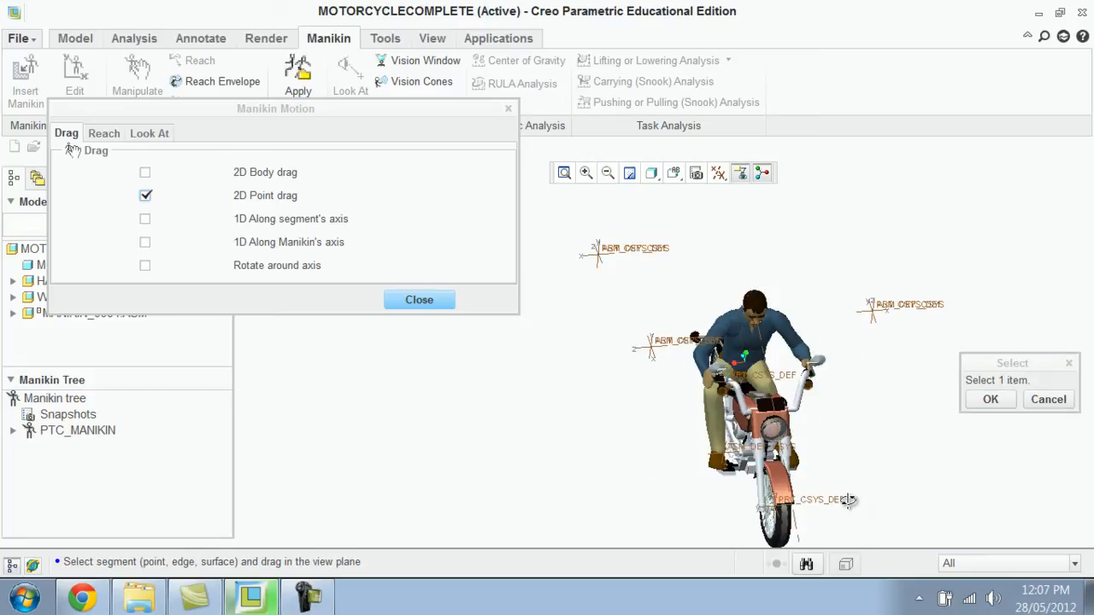
middle_click_drag(844, 501, 795, 515)
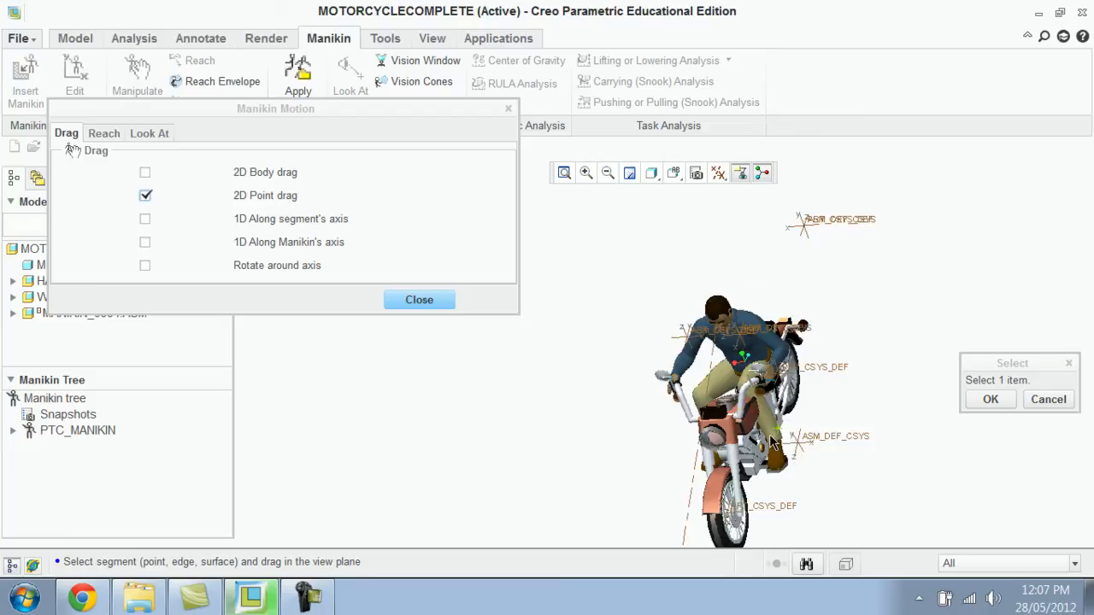
middle_click_drag(749, 445, 772, 444)
middle_click_drag(857, 419, 842, 434)
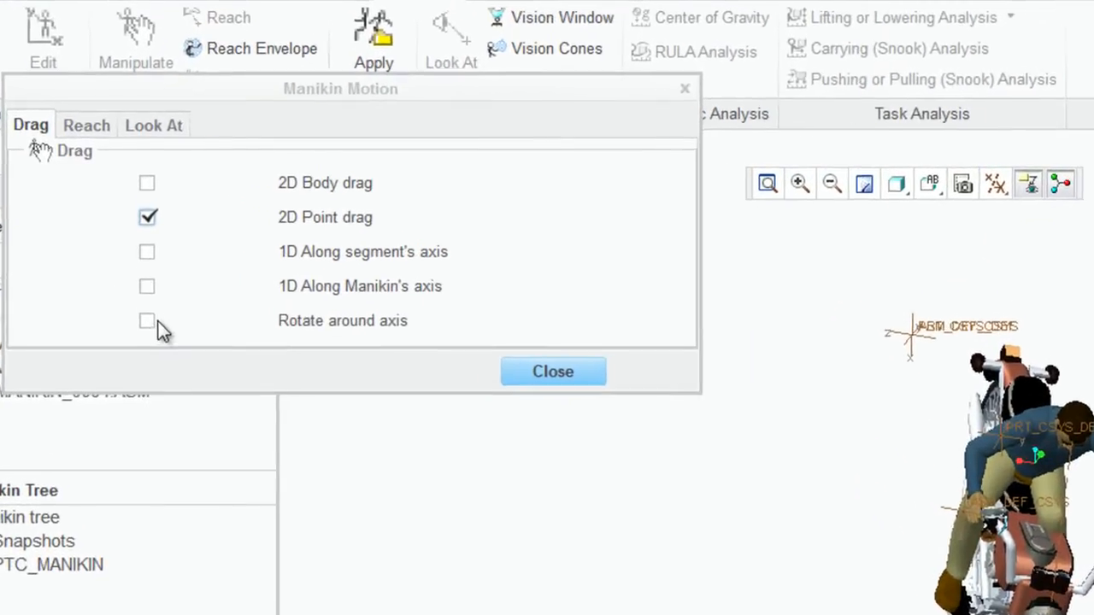
left_click(144, 265)
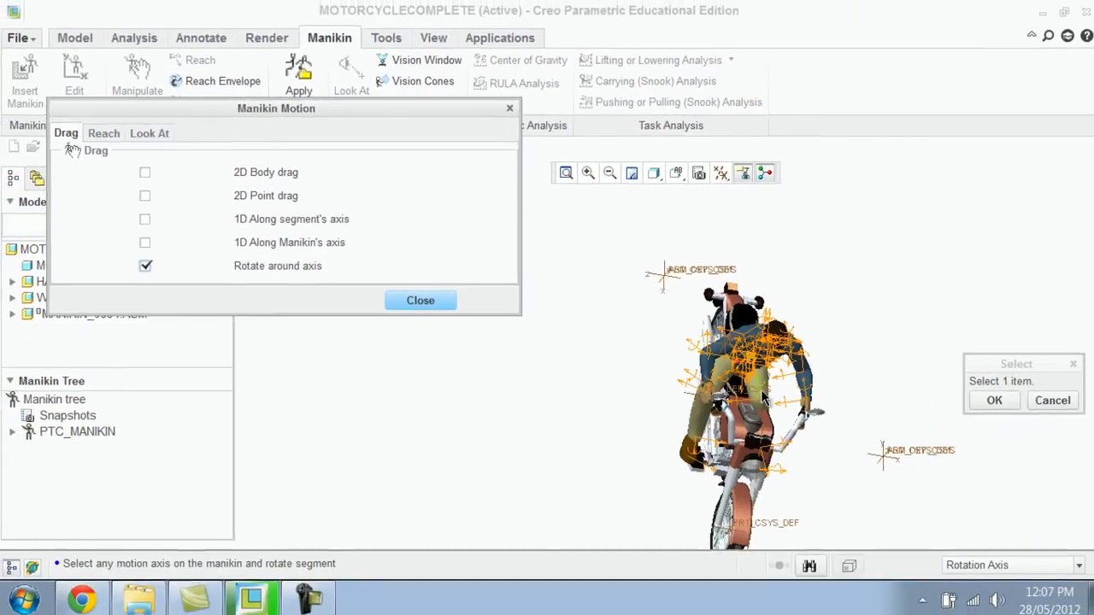
left_click(763, 399)
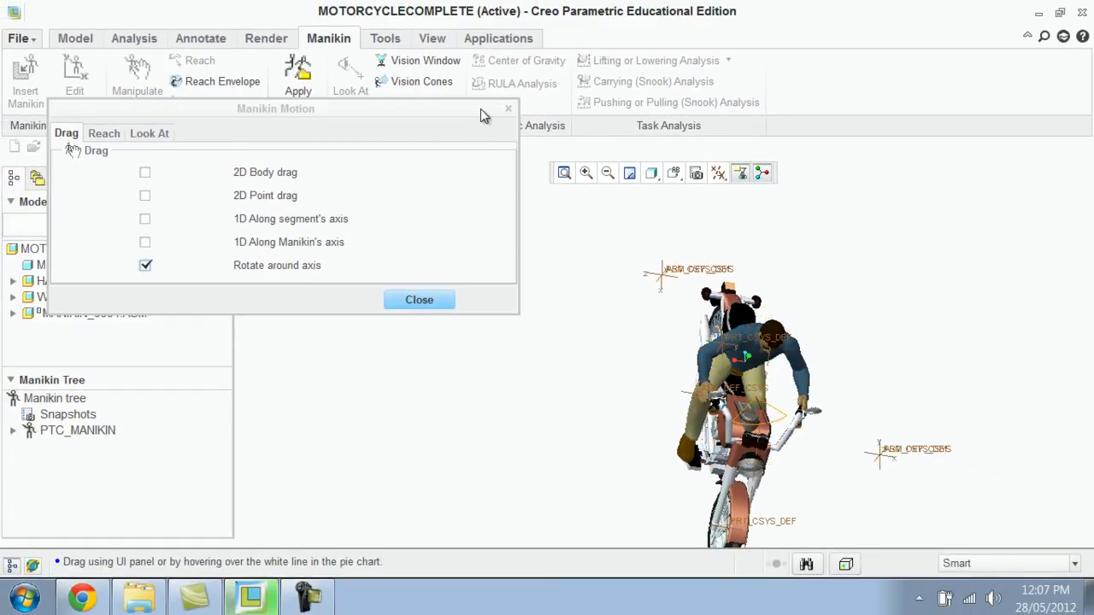
left_click_drag(480, 115, 392, 347)
left_click_drag(389, 242, 474, 270)
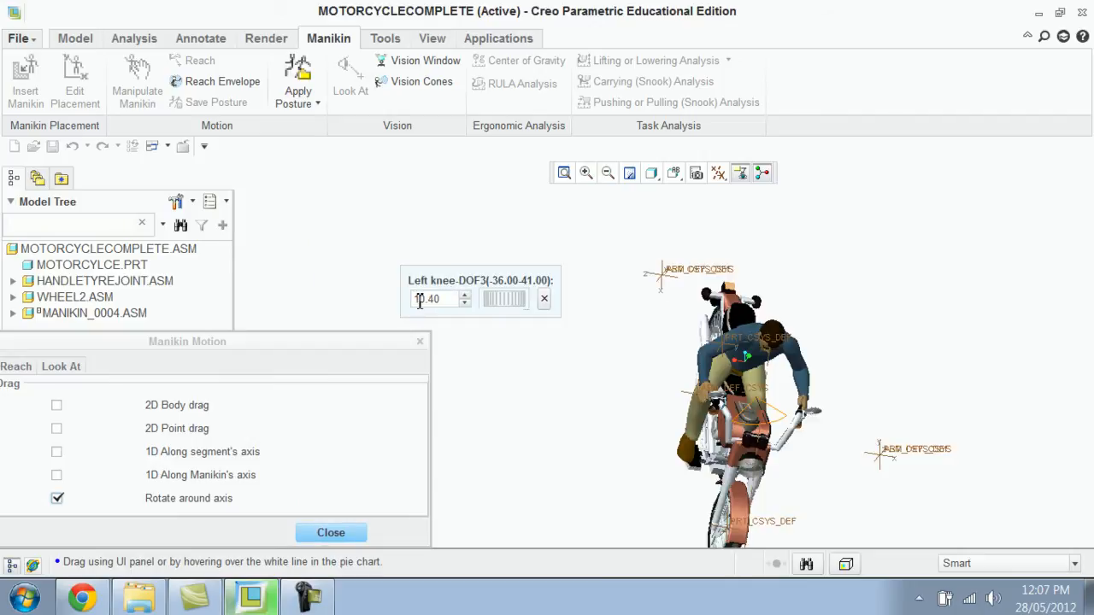
Try to rotate the left knee's DOF3 axis to 20, and reduce its angle stepwise to 4.40
double_click(419, 299)
type("20.00")
key("Return")
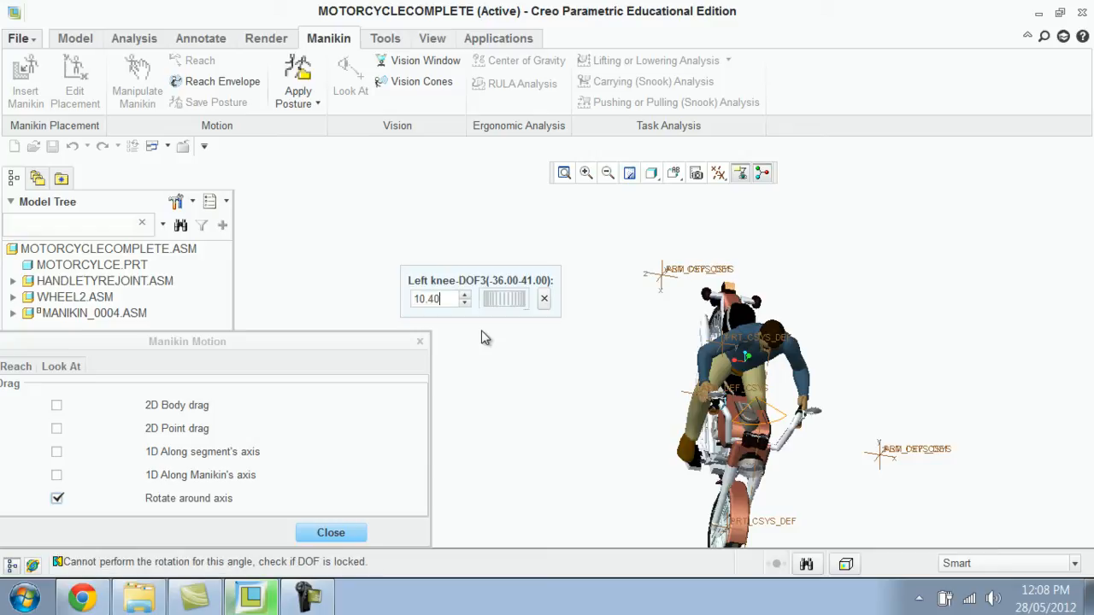
left_click(466, 299)
left_click(466, 305)
left_click(466, 305)
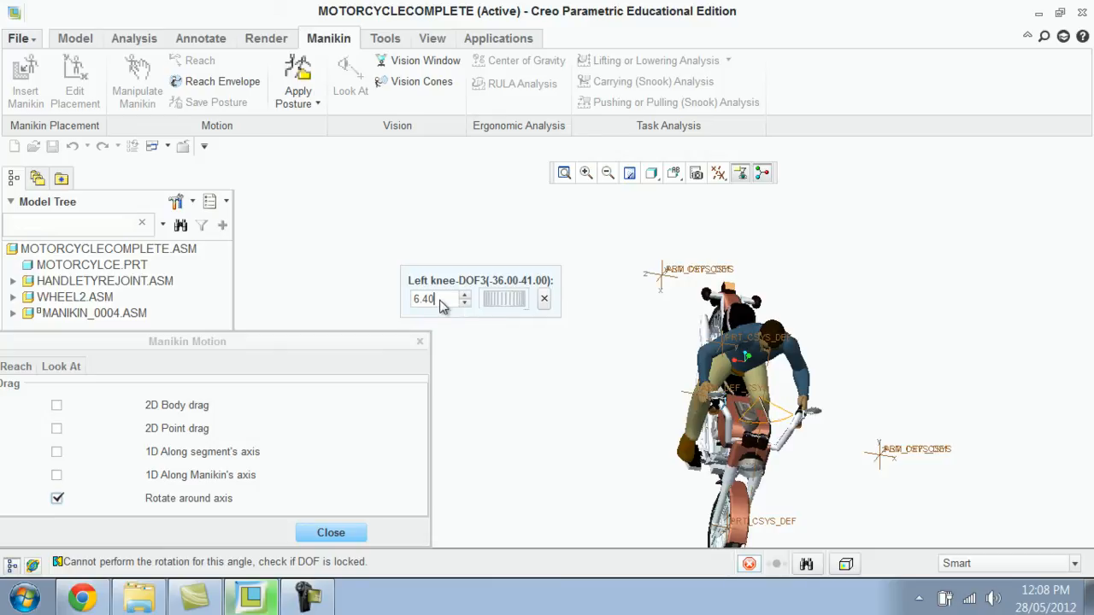
scroll(440, 308, "down", 1)
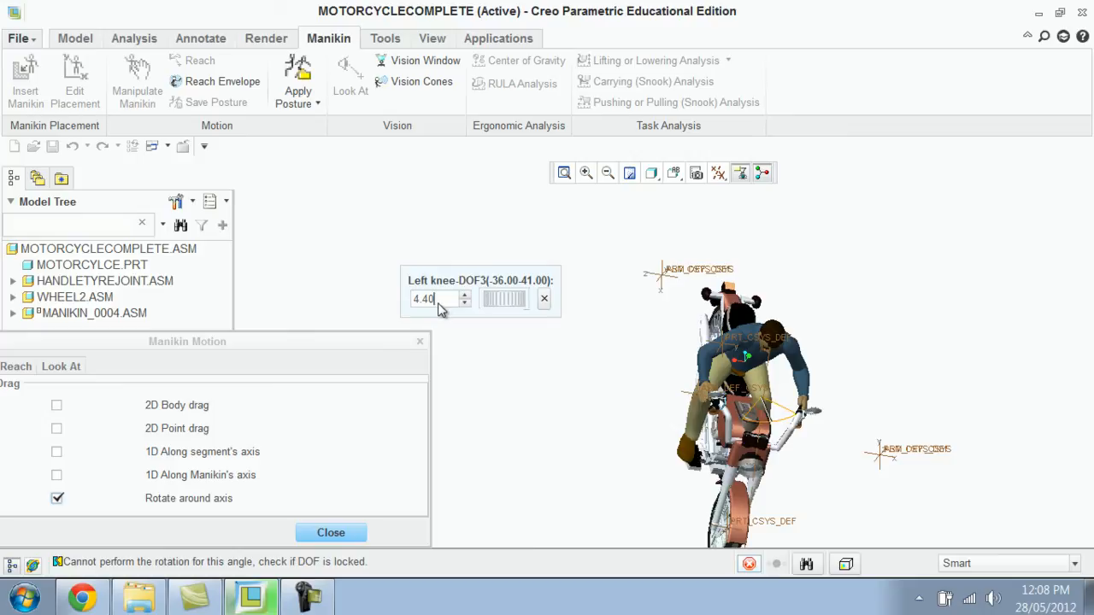
Rotate the left knee about its DOF3 axis to -10 so the knee opens outward from the tank
left_click_drag(434, 301, 418, 305)
type("10")
key("Return")
type("0")
key("Return")
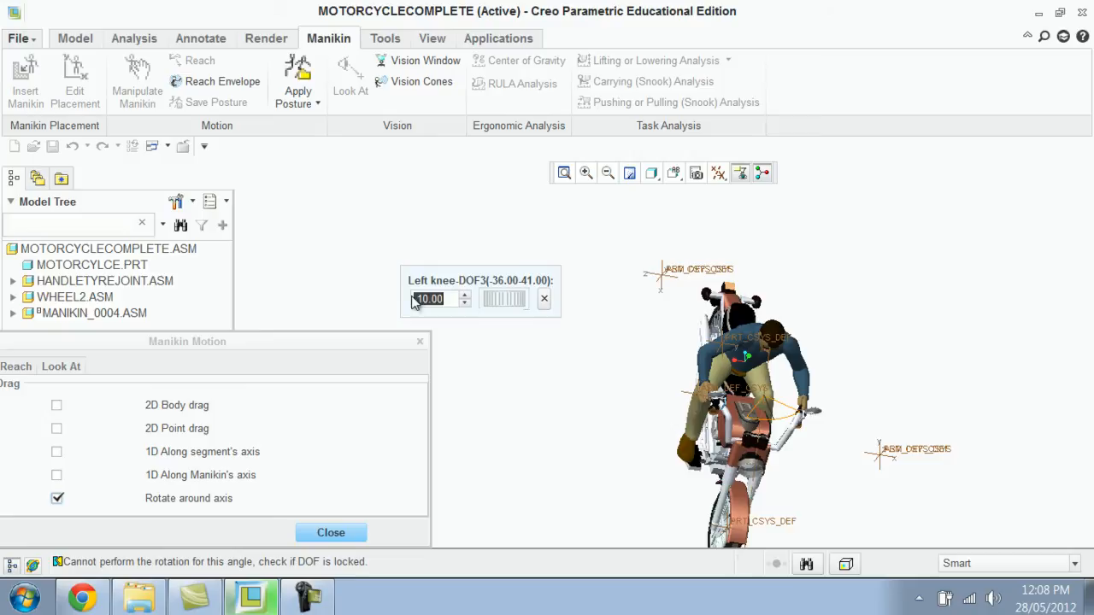
key("Return")
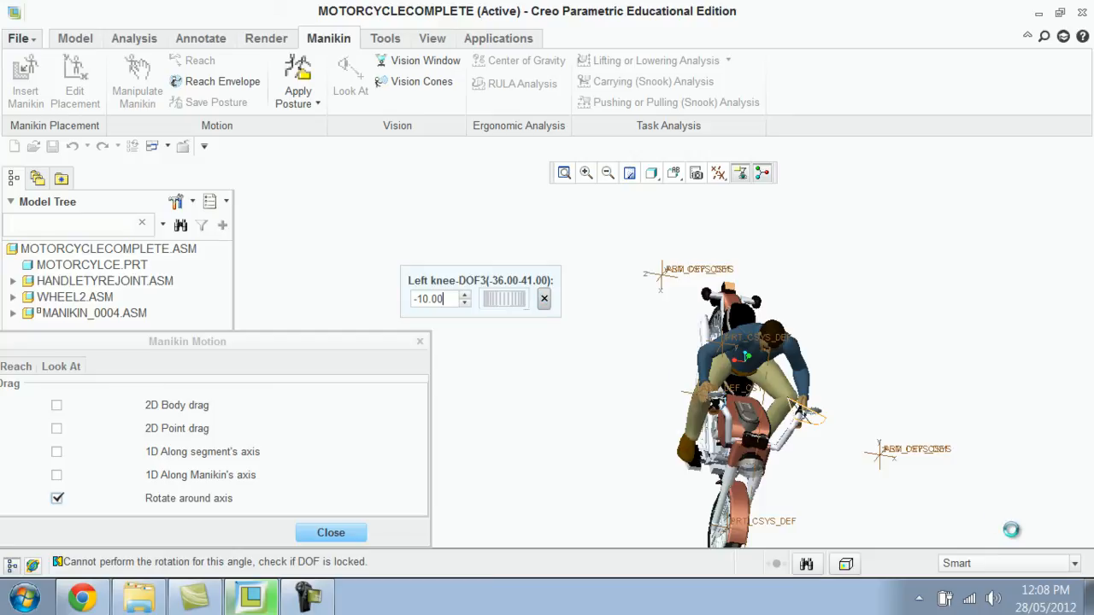
Finish the left knee's axis rotation and close the manikin motion settings
left_click(976, 510)
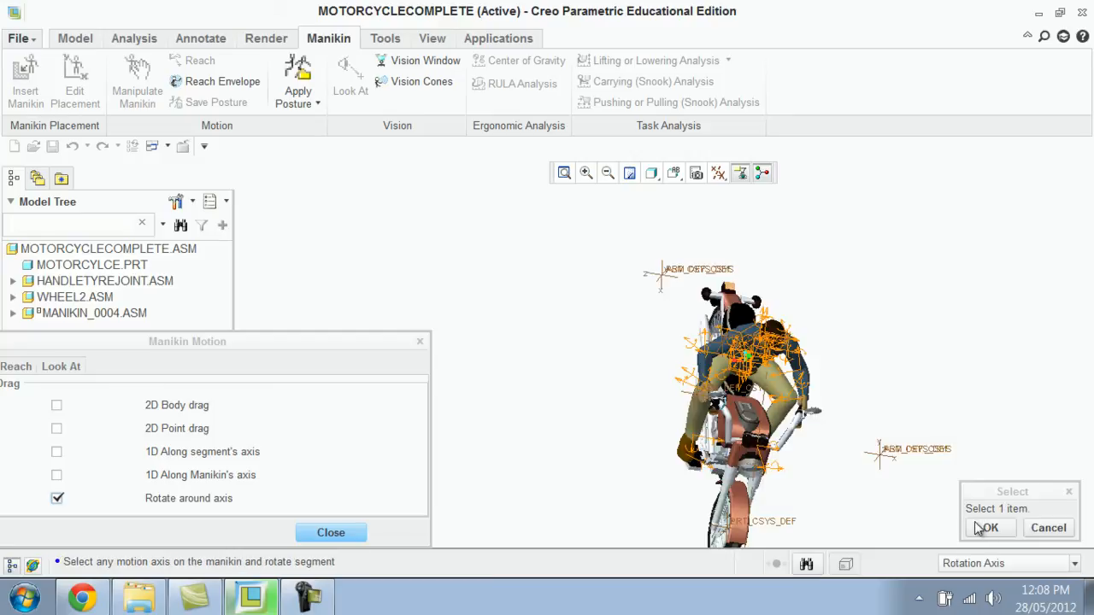
left_click(991, 529)
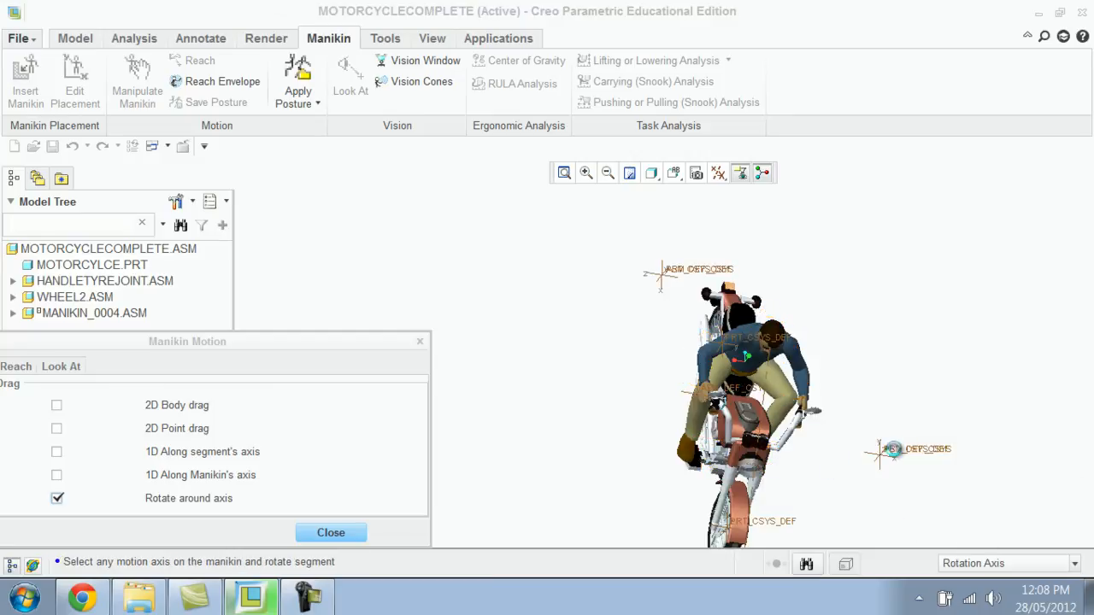
middle_click_drag(857, 466, 857, 470)
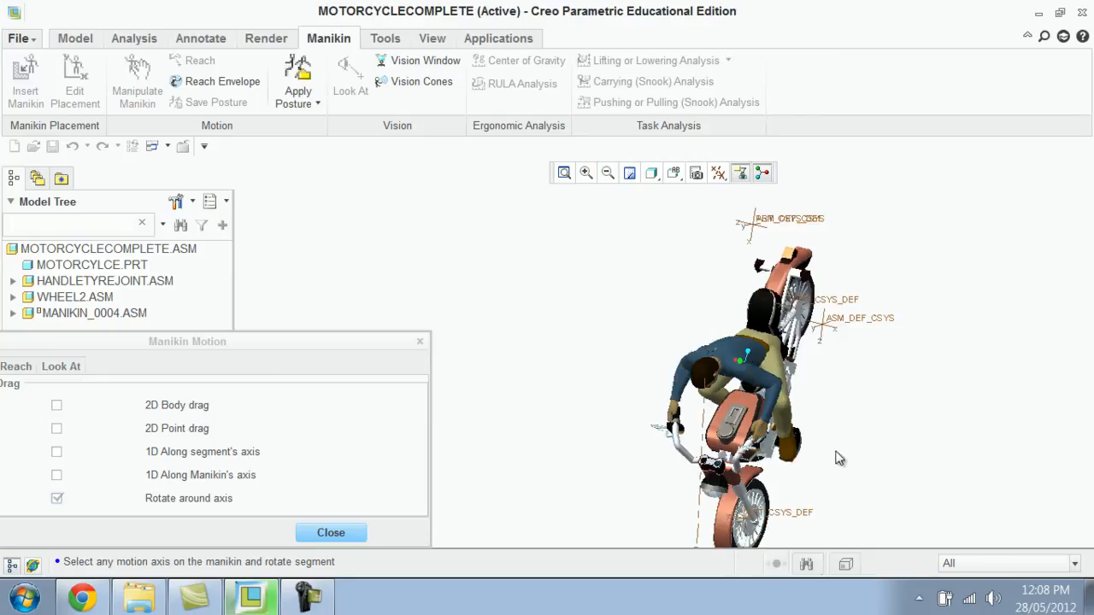
middle_click_drag(877, 421, 877, 430)
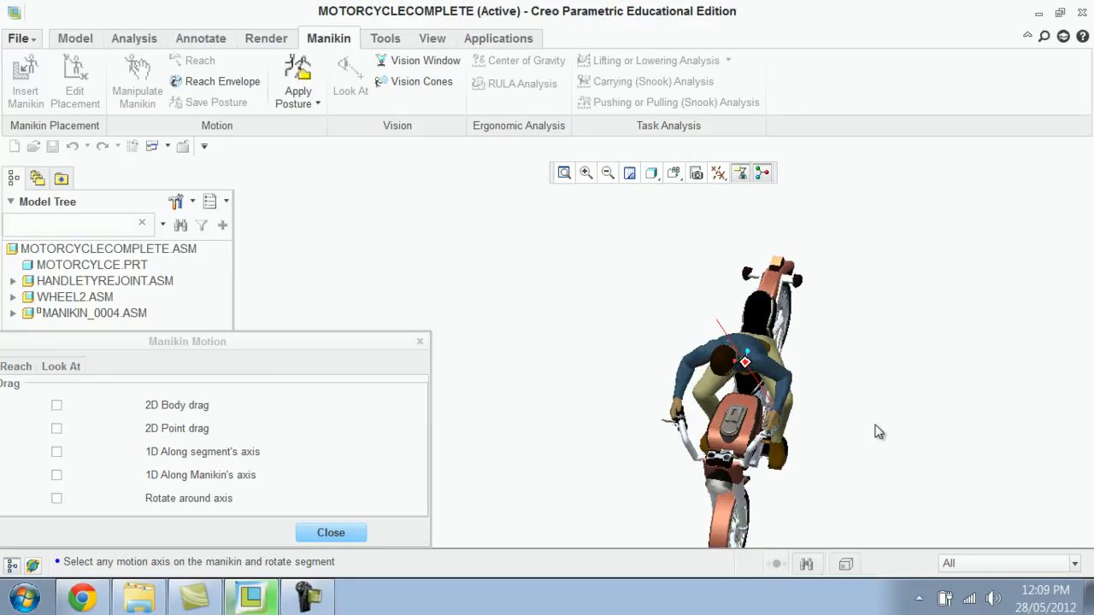
left_click(346, 531)
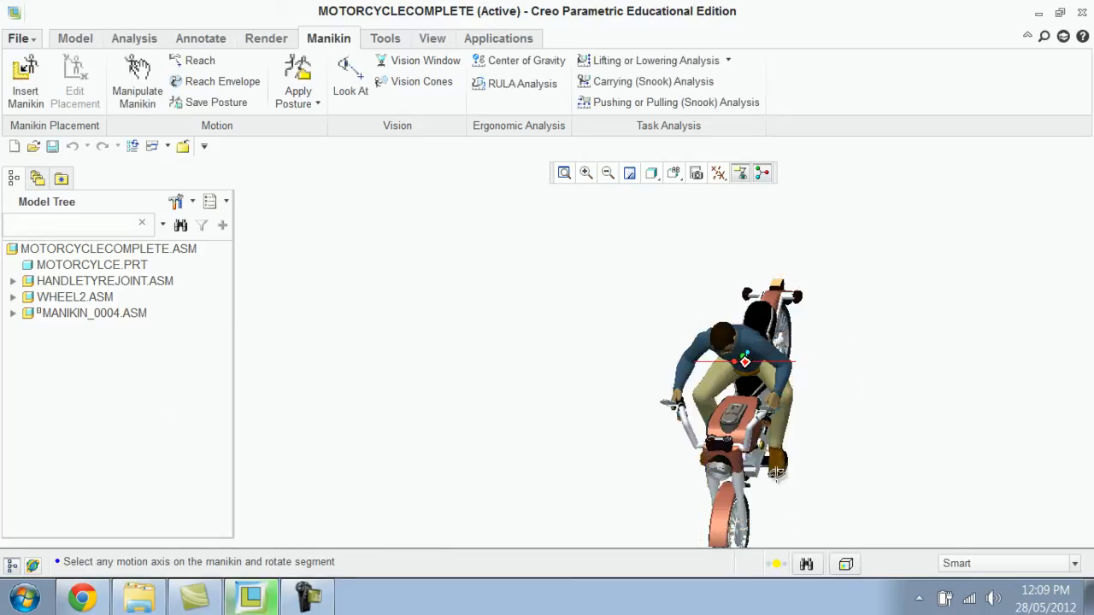
middle_click_drag(833, 382, 786, 476)
middle_click_drag(876, 269, 571, 34)
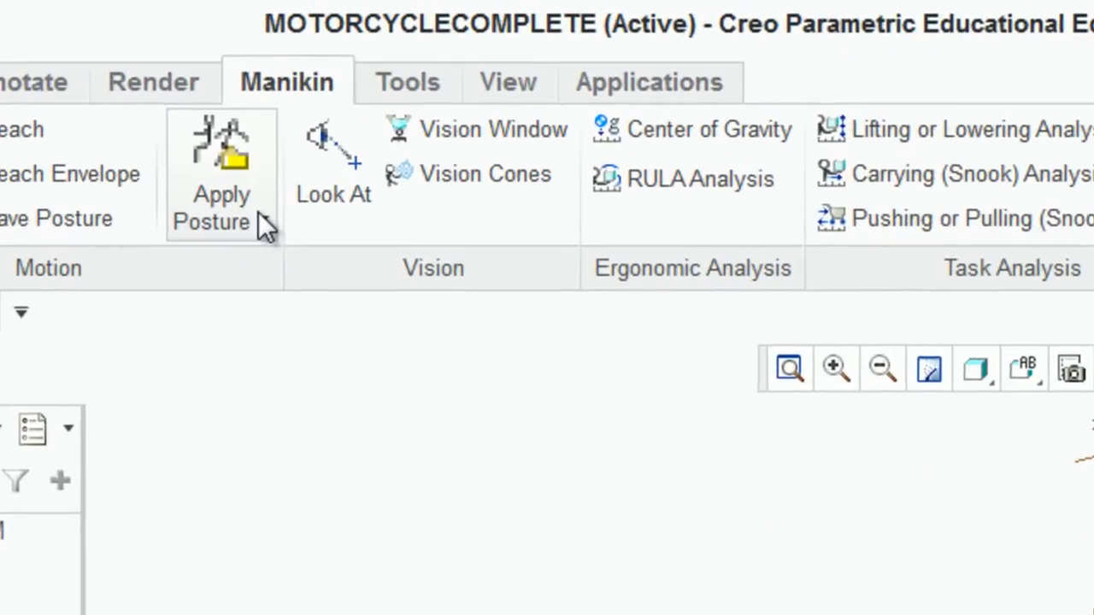
left_click(260, 221)
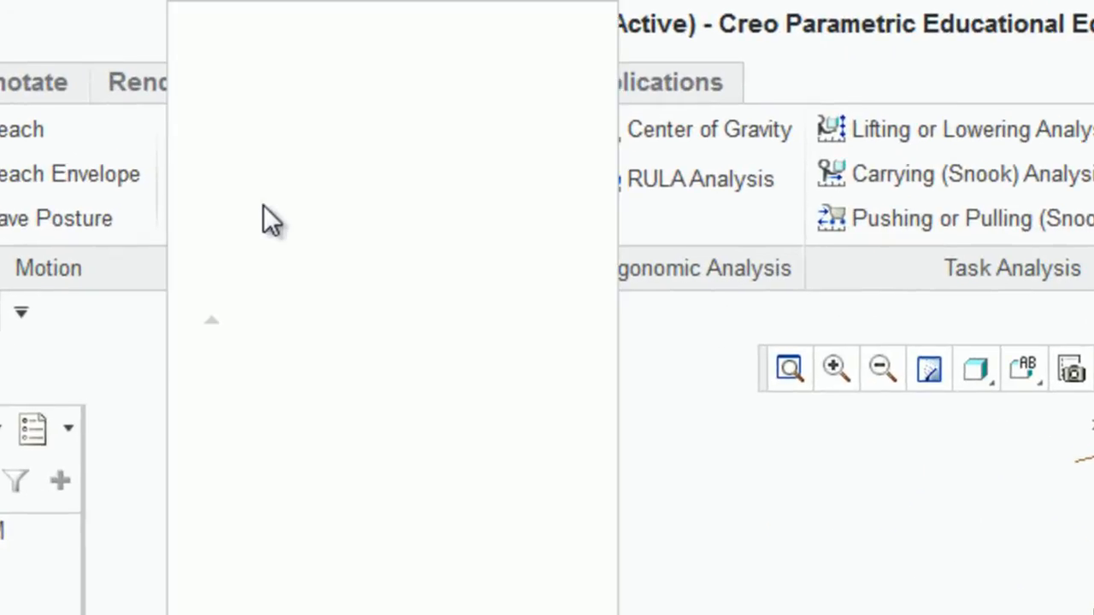
left_click(109, 360)
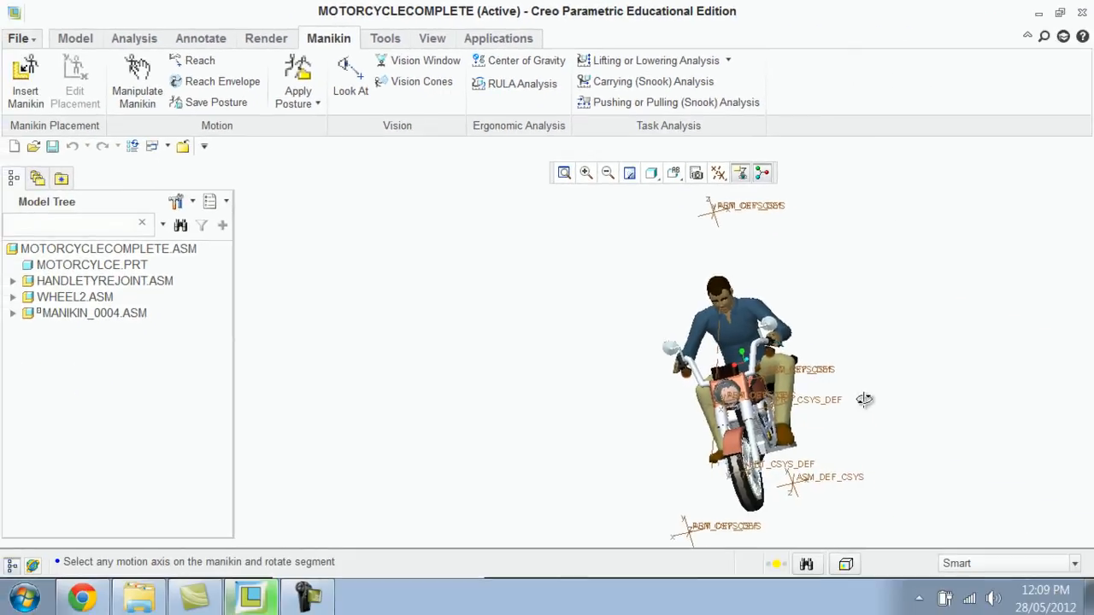
middle_click_drag(864, 399, 854, 436)
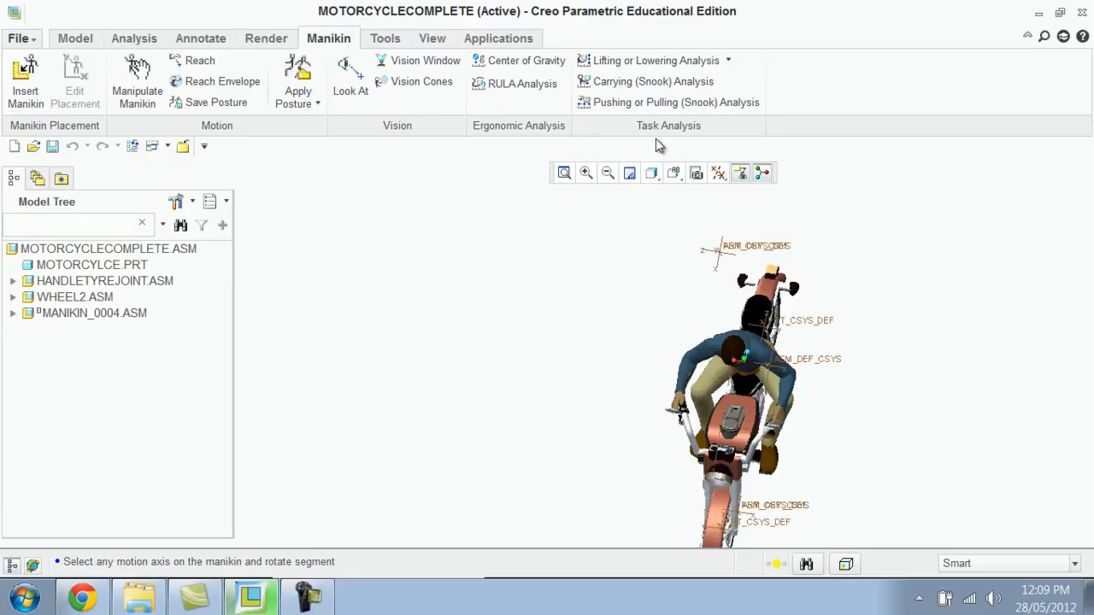
Aim the manikin's gaze at the instrument cluster between the handlebars with Look At
left_click(359, 75)
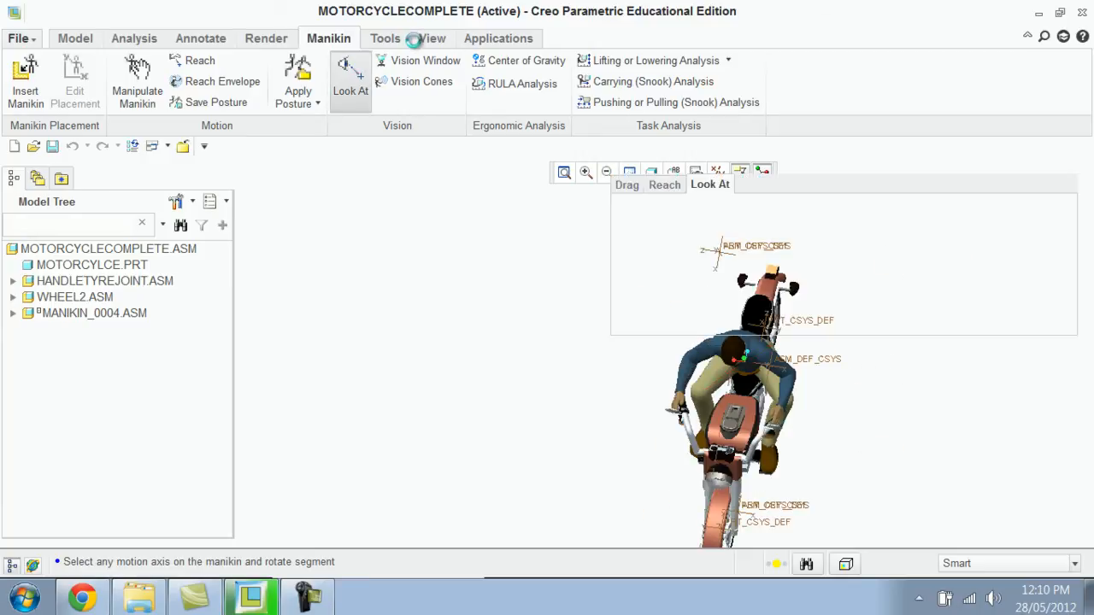
left_click_drag(880, 162, 888, 100)
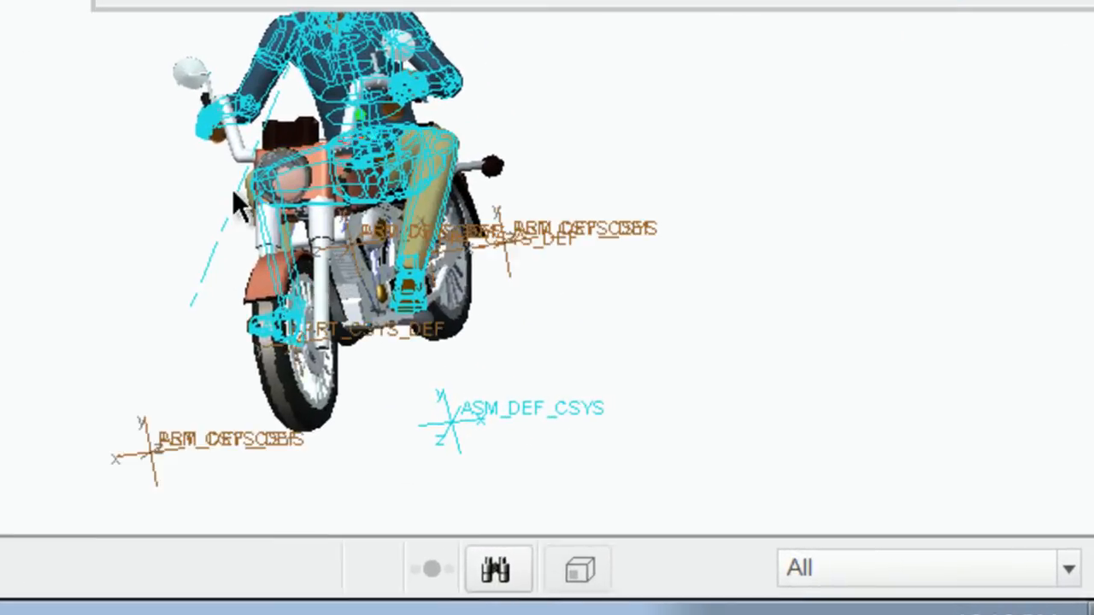
middle_click_drag(522, 342, 314, 111)
middle_click_drag(678, 396, 332, 308)
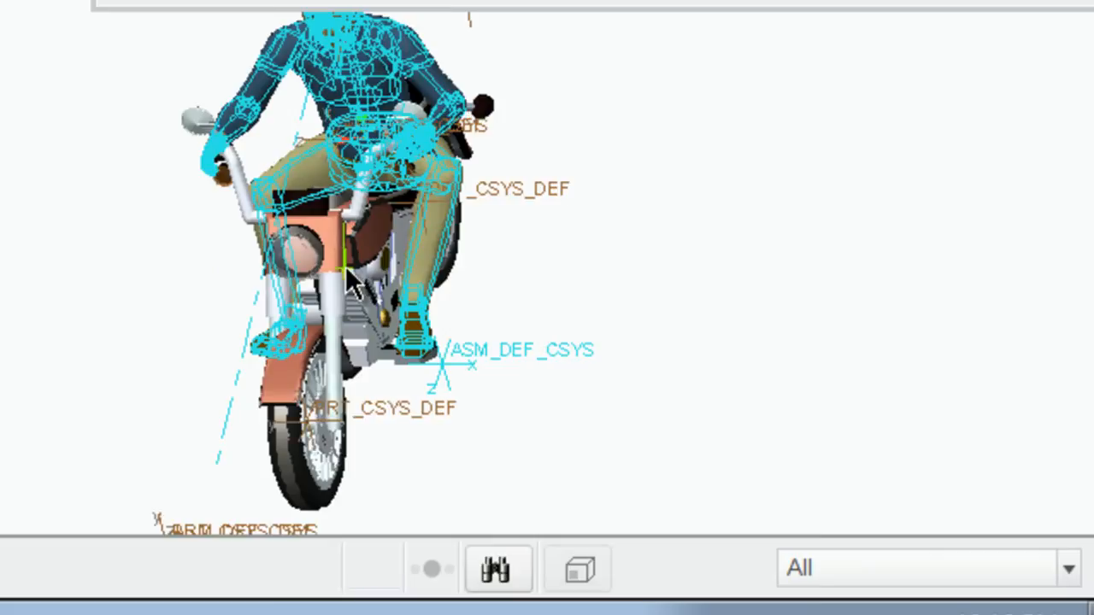
middle_click_drag(411, 376, 407, 345)
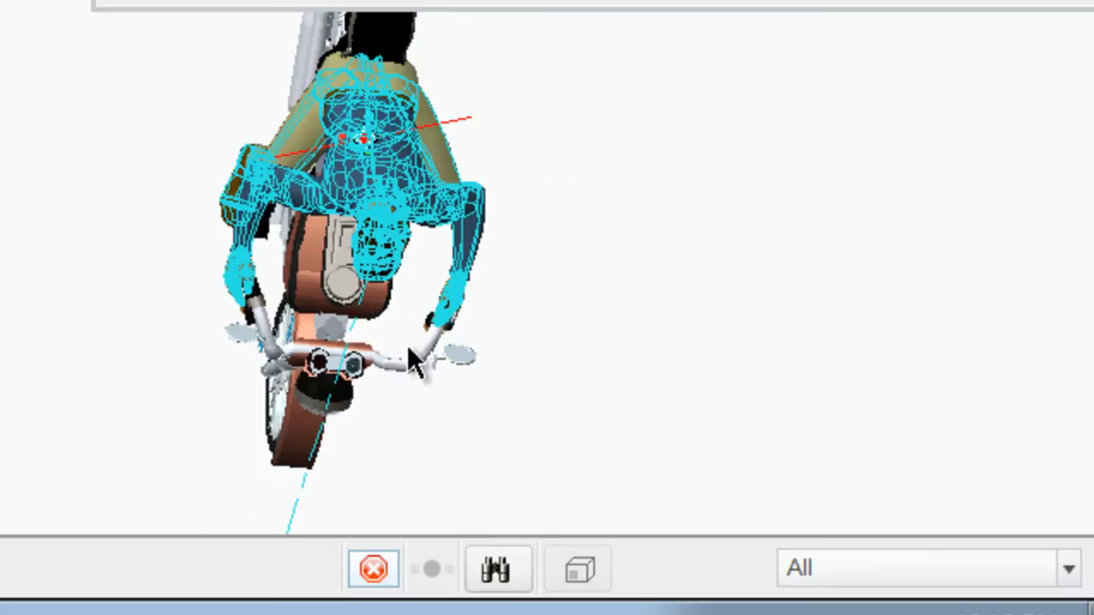
left_click(338, 372)
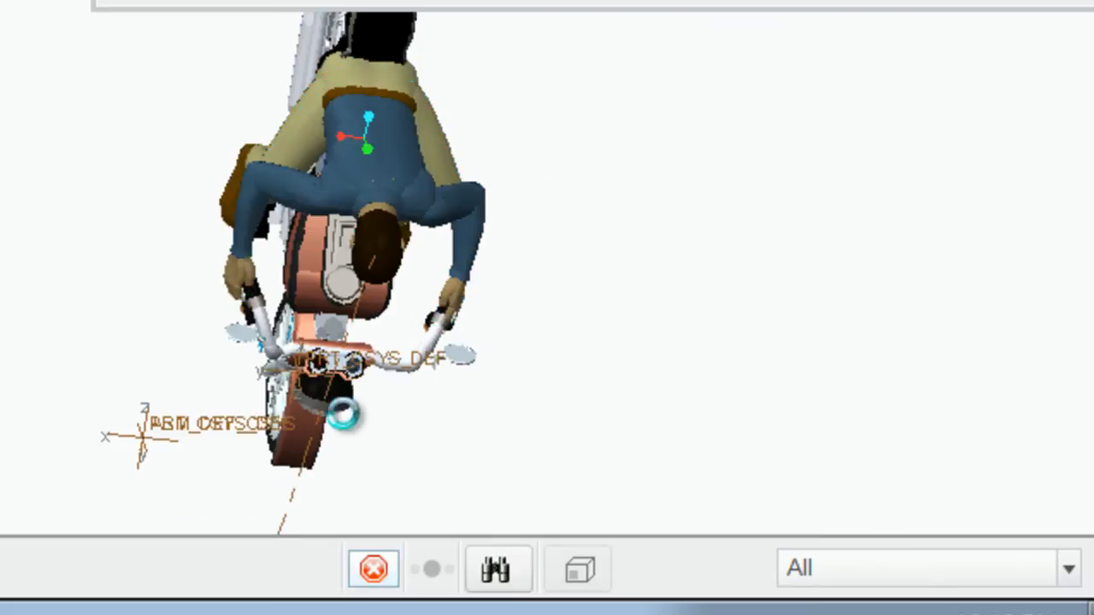
middle_click_drag(534, 421, 534, 372)
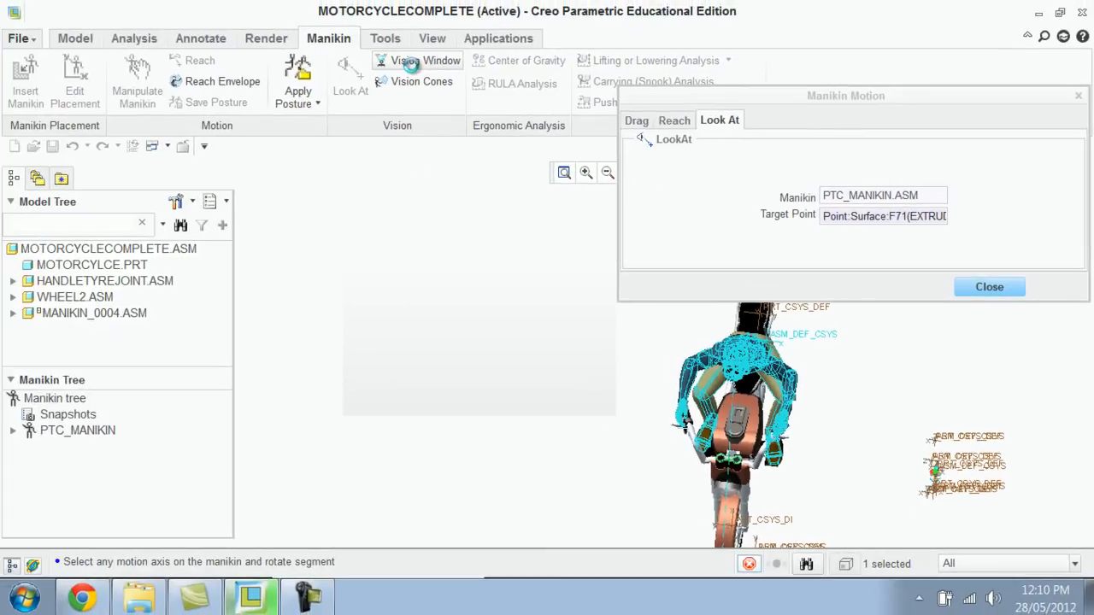
Retarget the manikin's gaze on the instrument cluster while checking the rider's view in the Vision Window, and close both windows
left_click(414, 69)
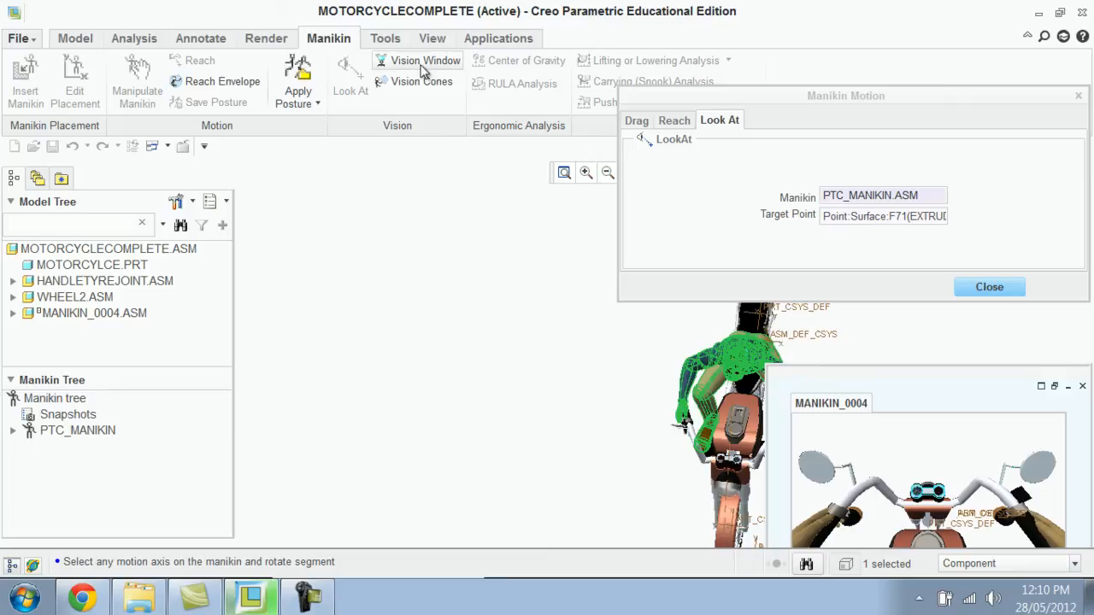
left_click_drag(910, 368, 332, 307)
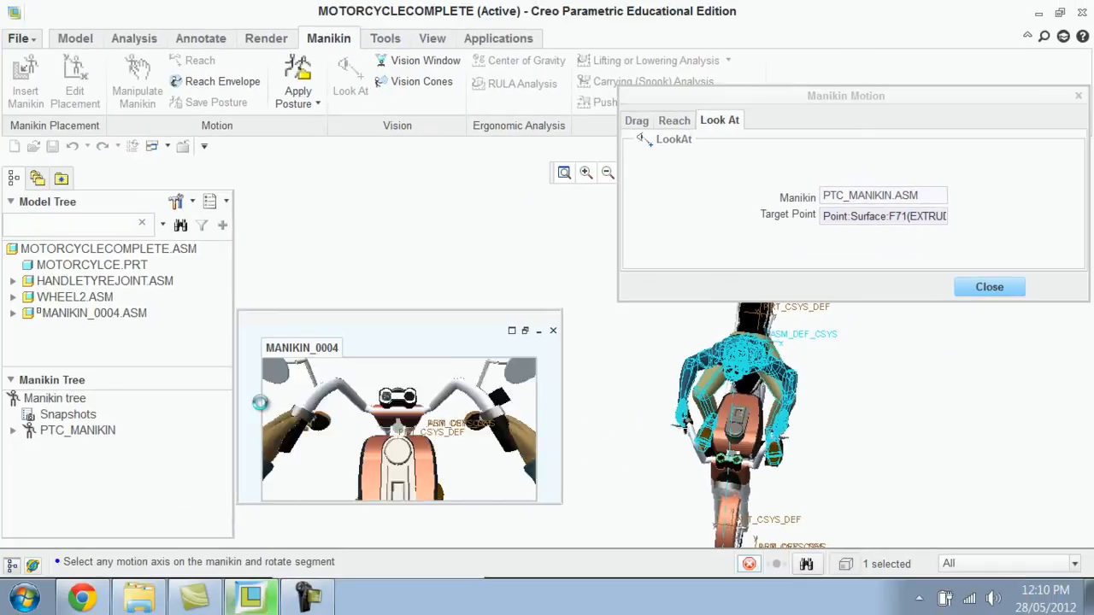
left_click(734, 465)
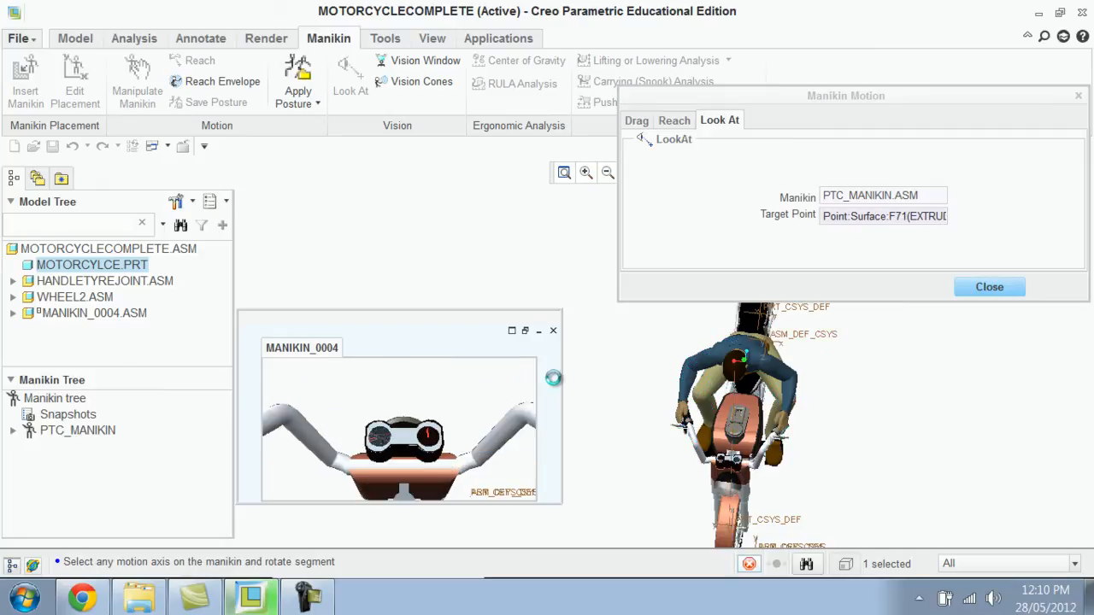
left_click(551, 329)
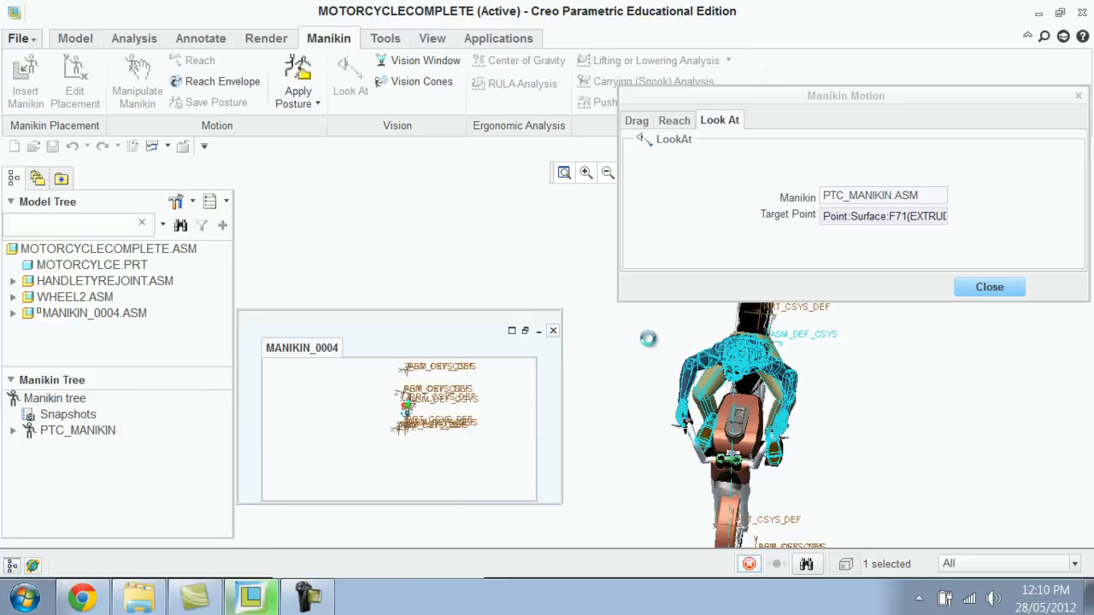
left_click(990, 287)
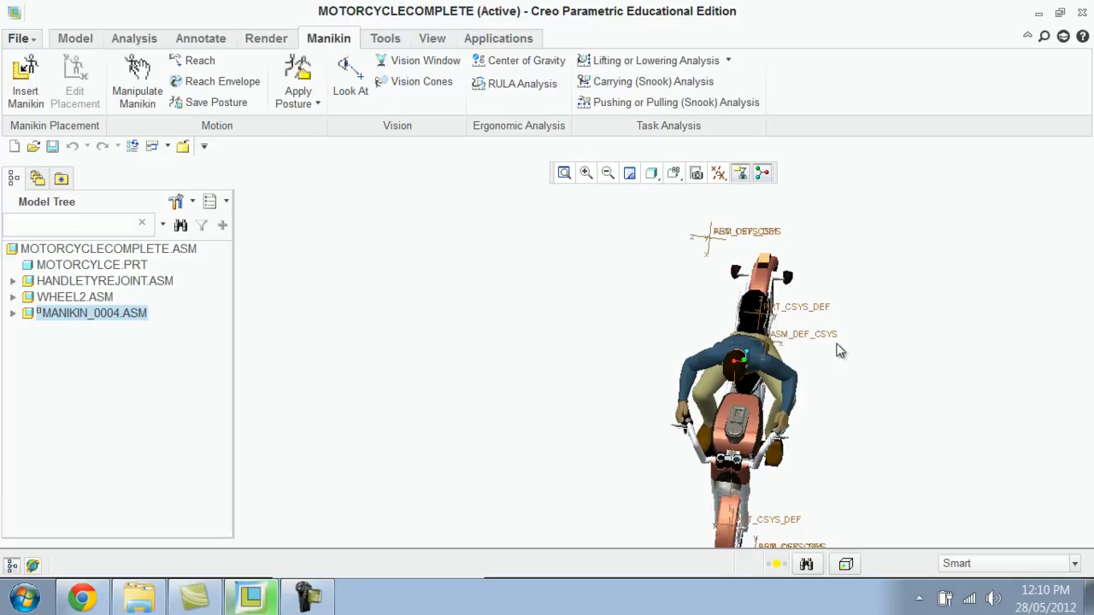
Run a RULA analysis of the manikin's right arm with a current load of 2kg (4.4lbs) or less, and read the result
left_click(743, 104)
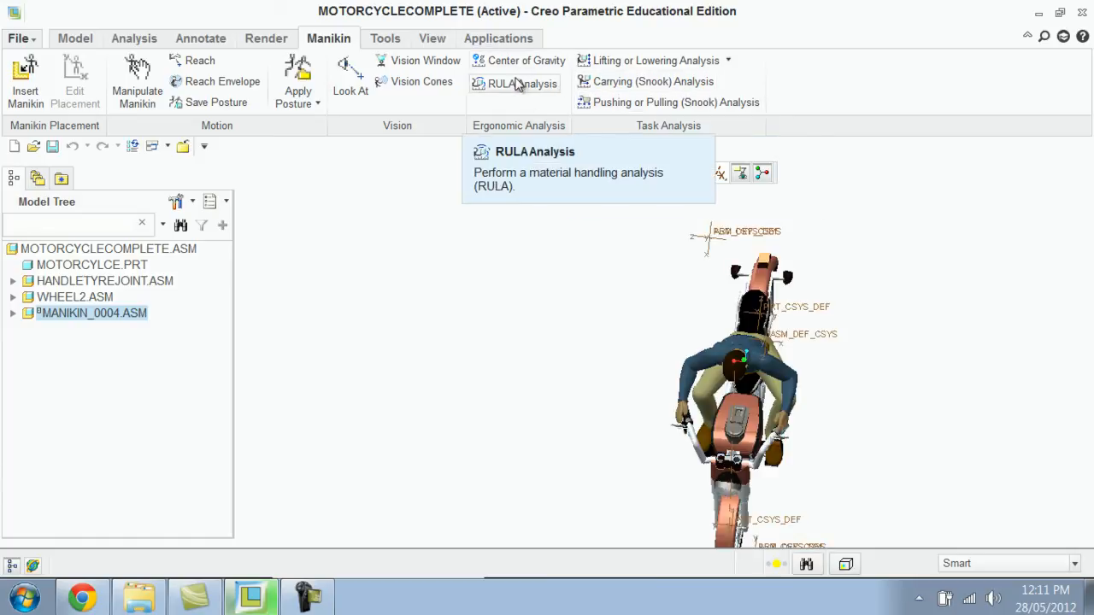
left_click(526, 90)
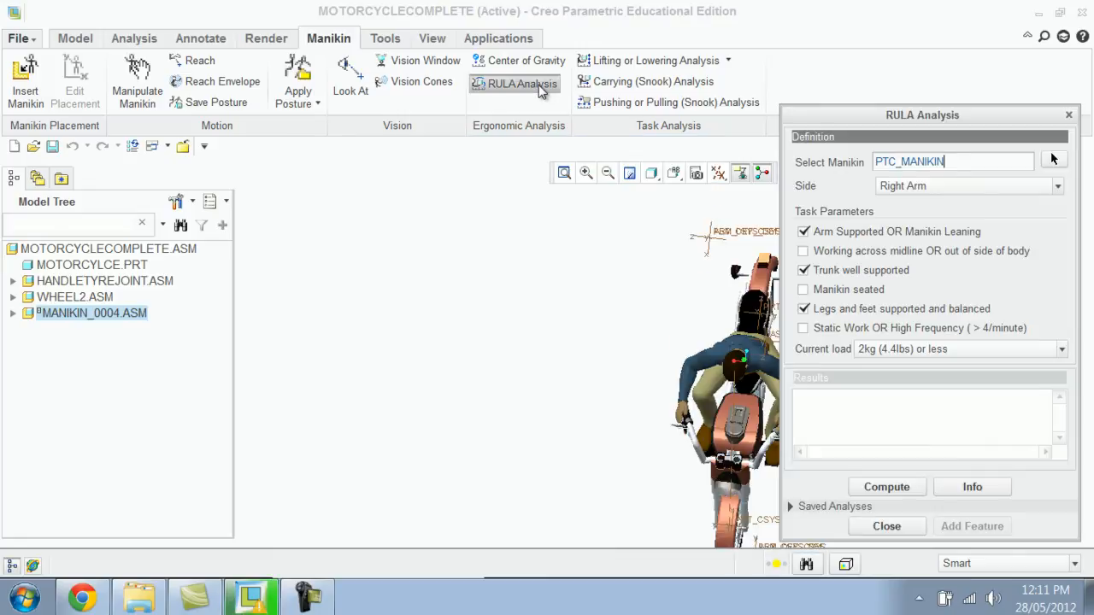
left_click(1058, 188)
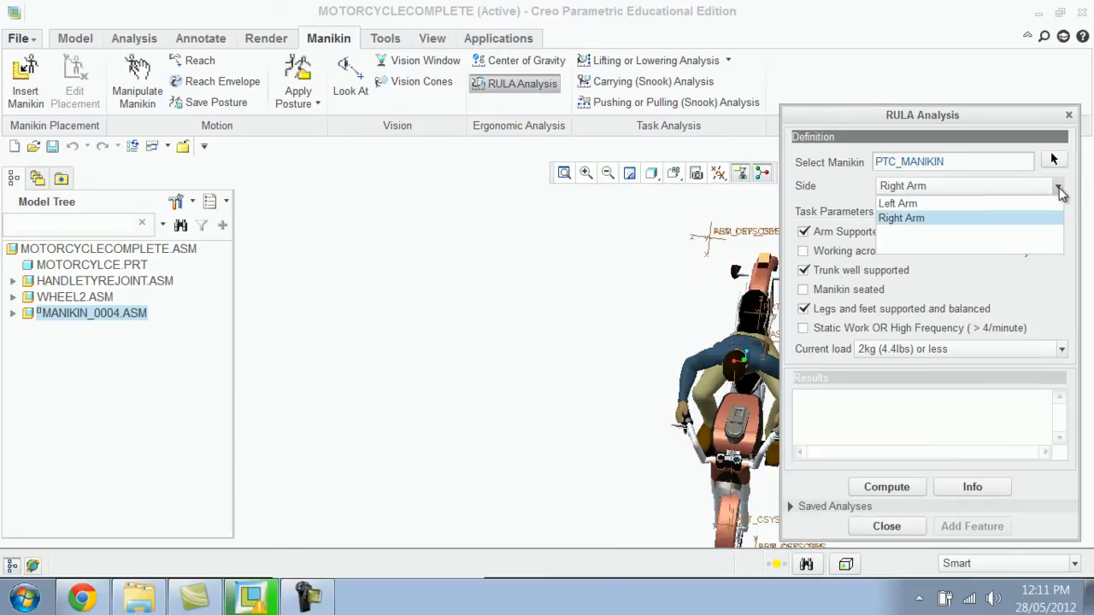
left_click(996, 217)
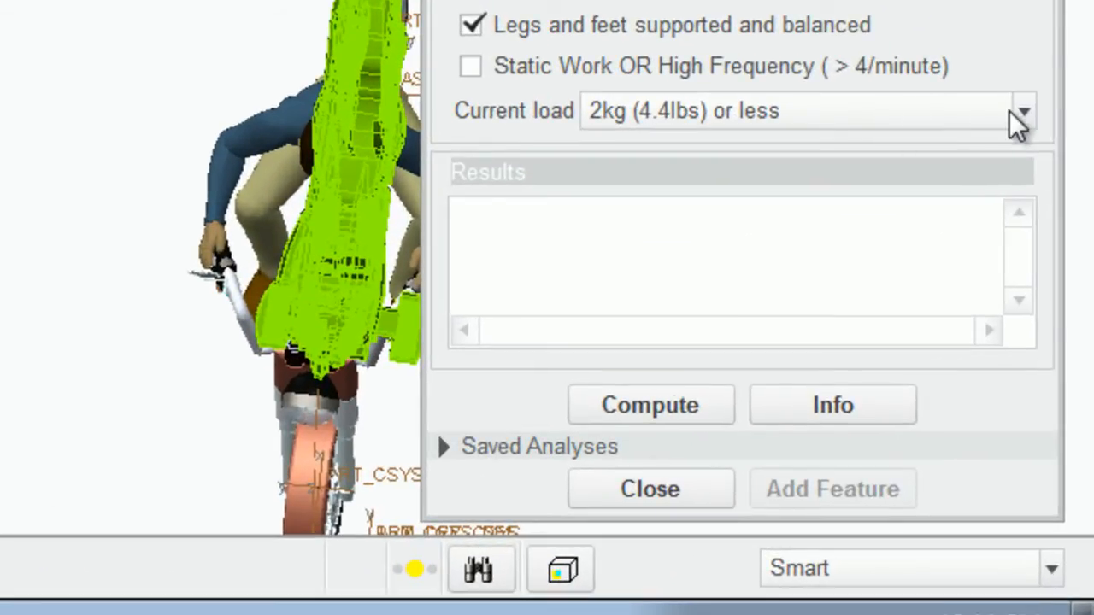
left_click(1021, 114)
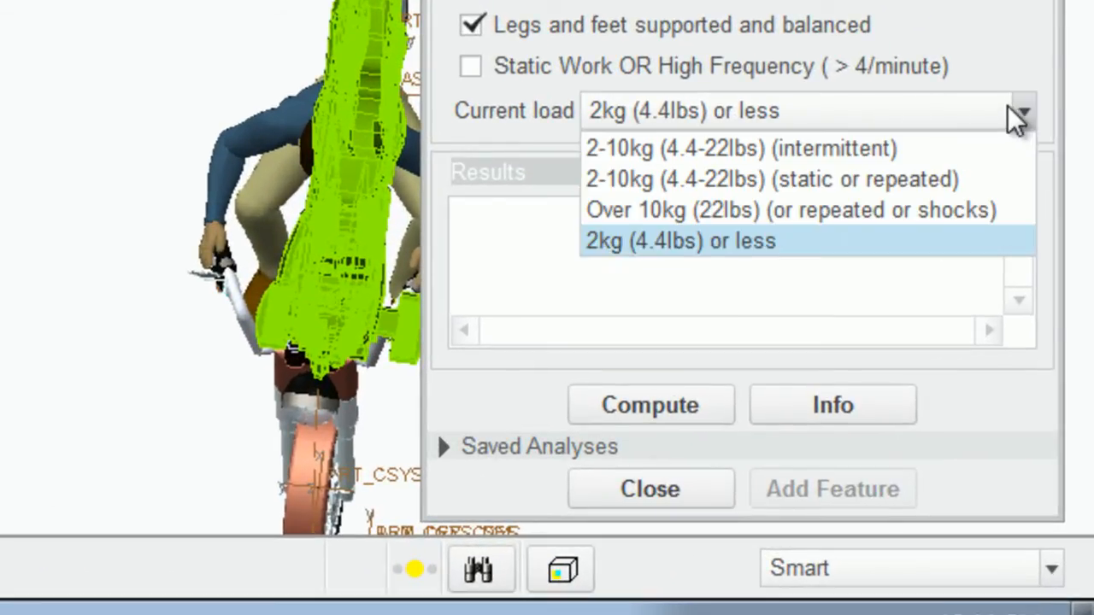
left_click(808, 245)
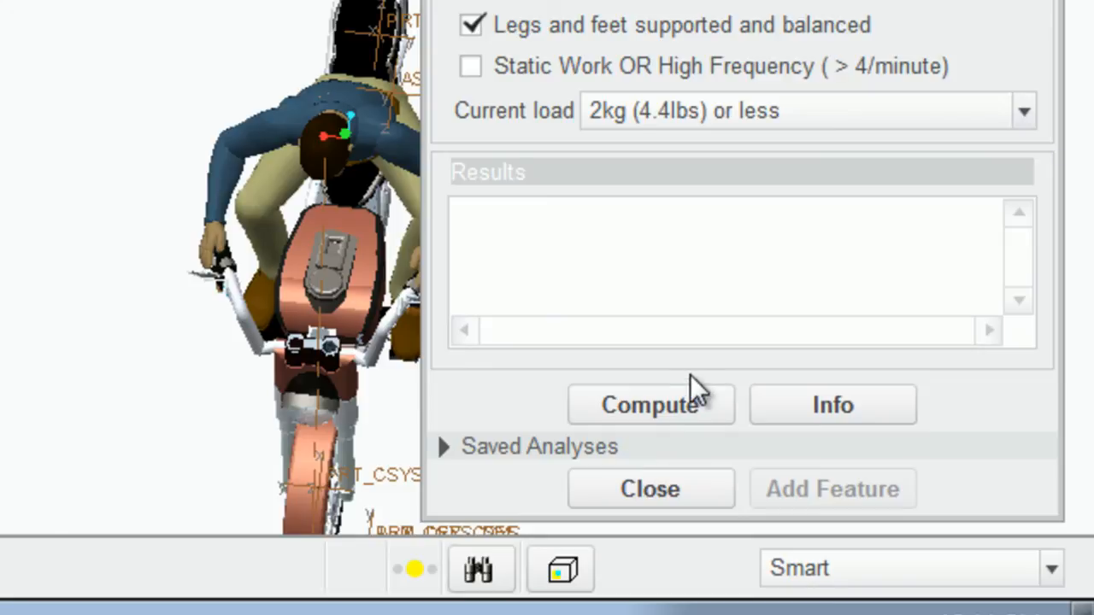
left_click(656, 405)
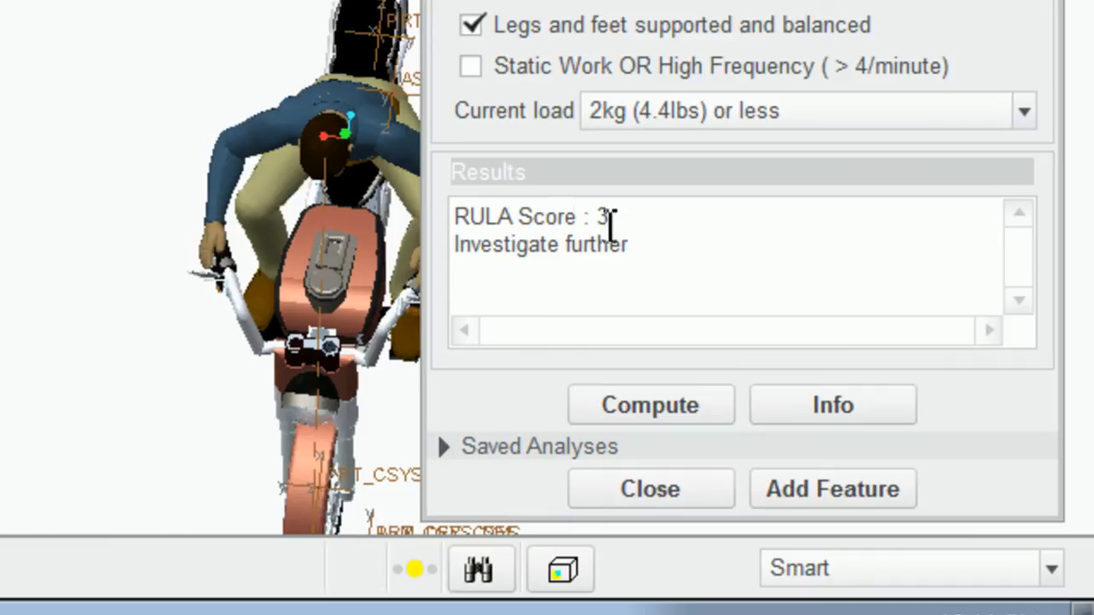
left_click_drag(458, 246, 638, 248)
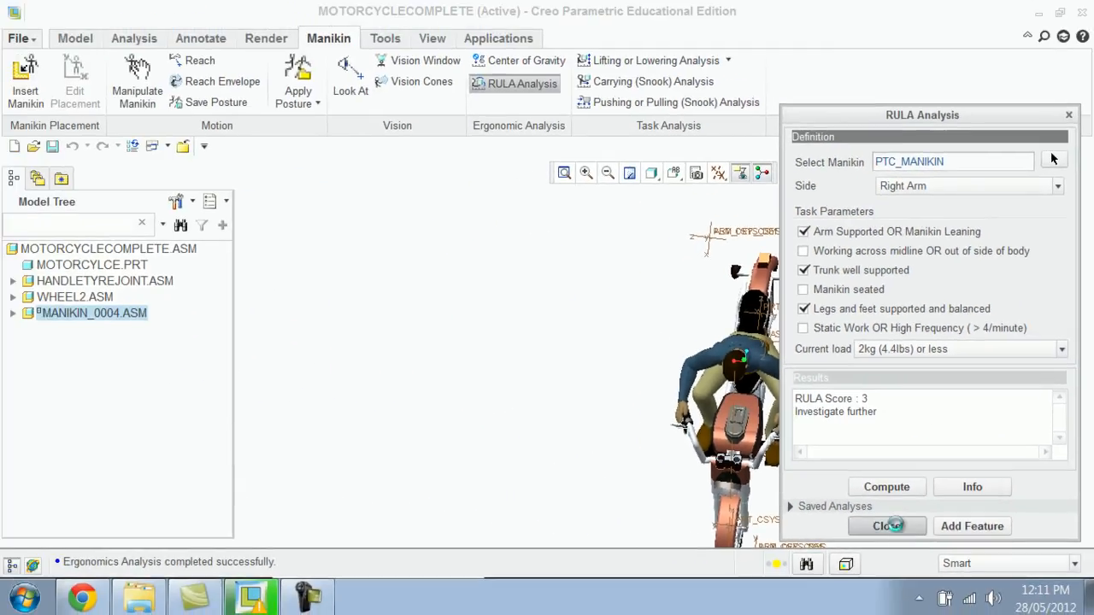
left_click(799, 511)
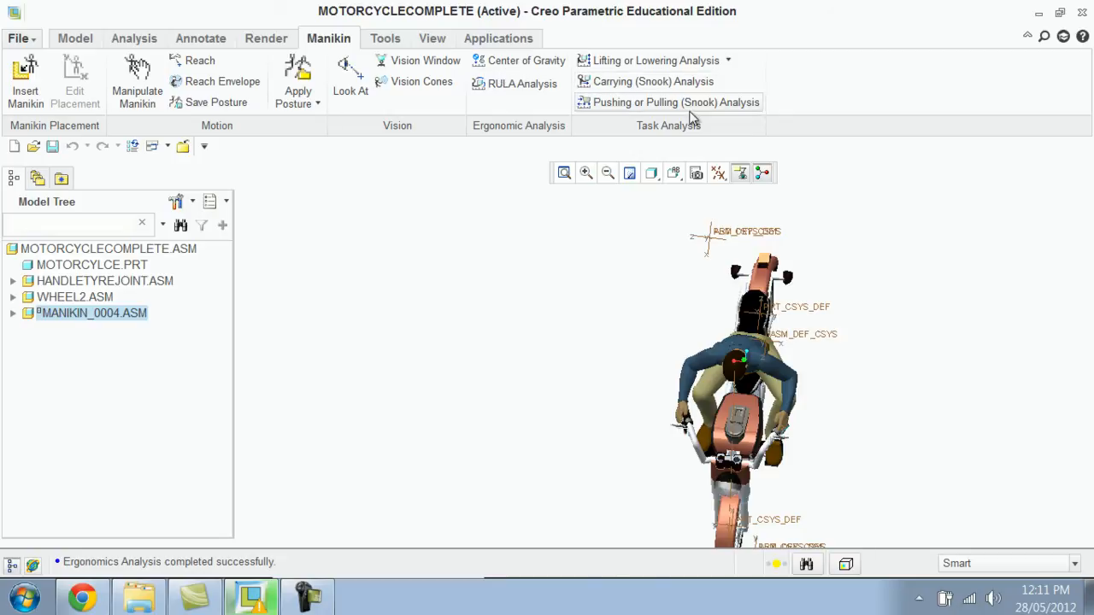
Start a lifting or lowering analysis of the manikin with Sitting as initial posture and Standing as final posture
left_click(677, 63)
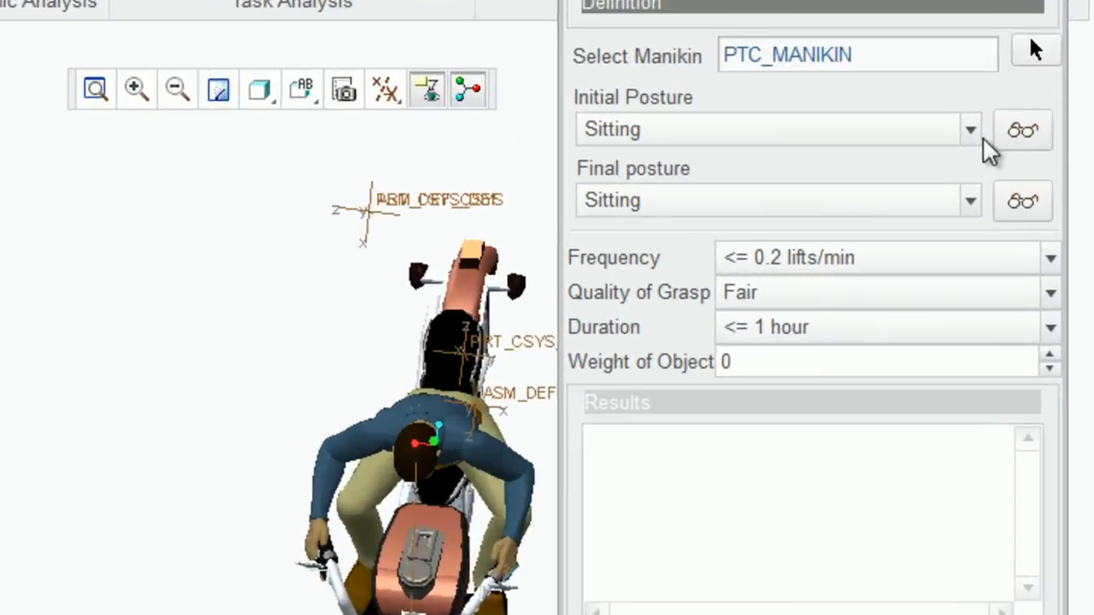
left_click(1030, 196)
left_click(957, 119)
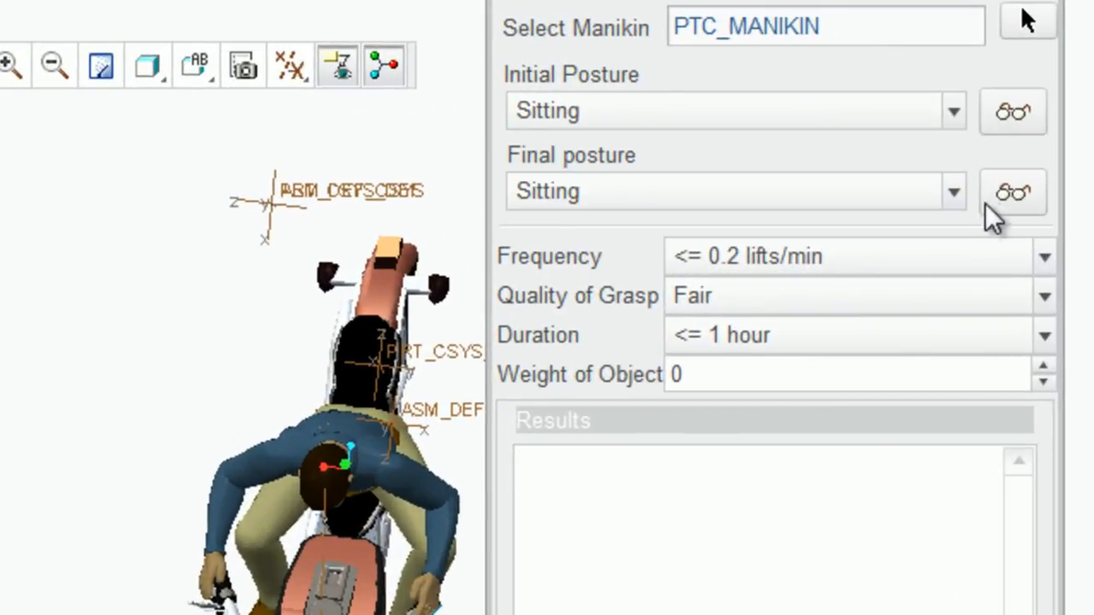
left_click(957, 202)
left_click(819, 265)
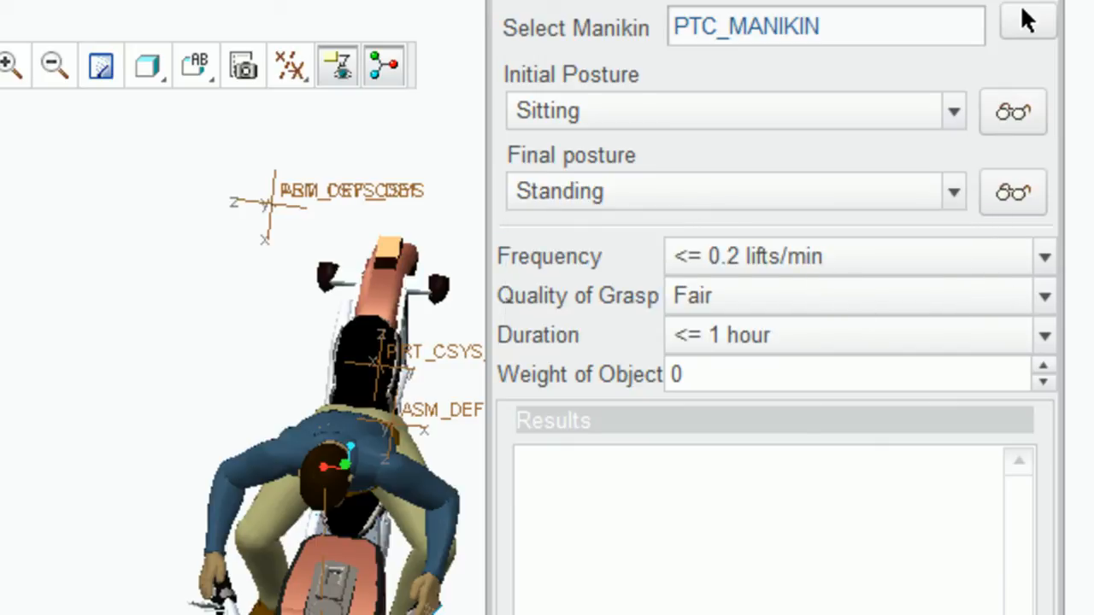
Set the lifting analysis frequency to 2 lifts/min and the quality of grasp to Good
left_click(1046, 260)
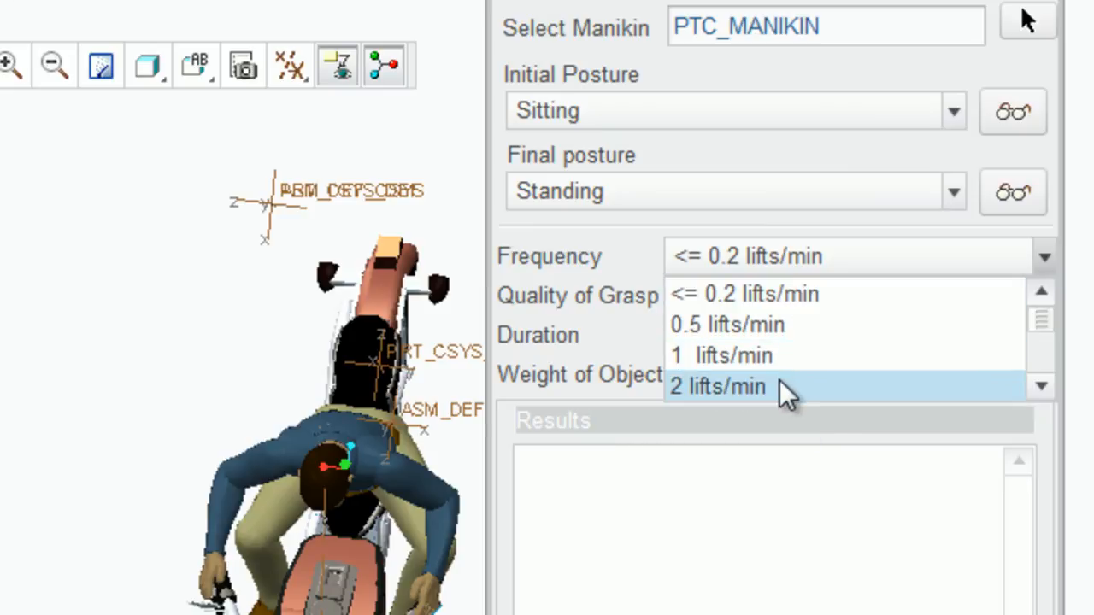
left_click(802, 386)
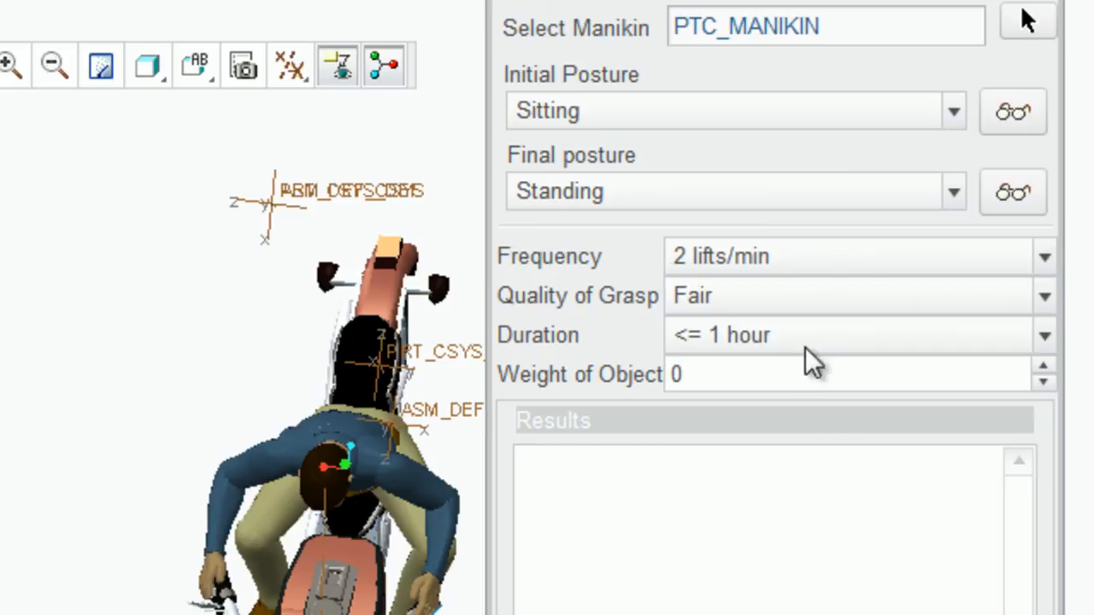
left_click(1045, 296)
left_click(740, 335)
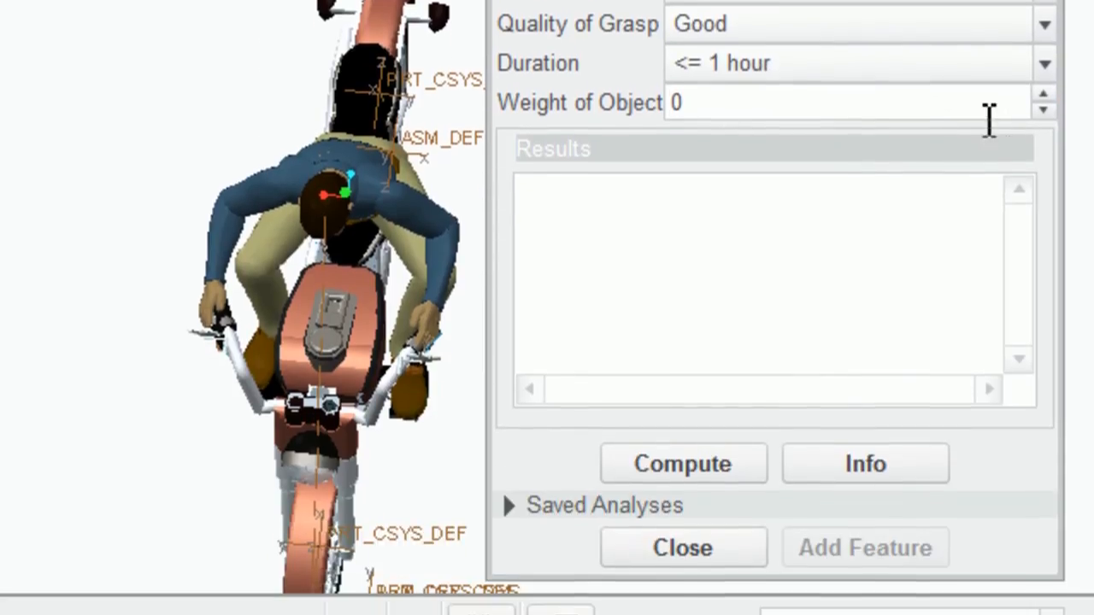
Set the weight of object to 20 in the lifting analysis, compute it, read the origin and destination results, and close the analysis
double_click(710, 109)
type("20")
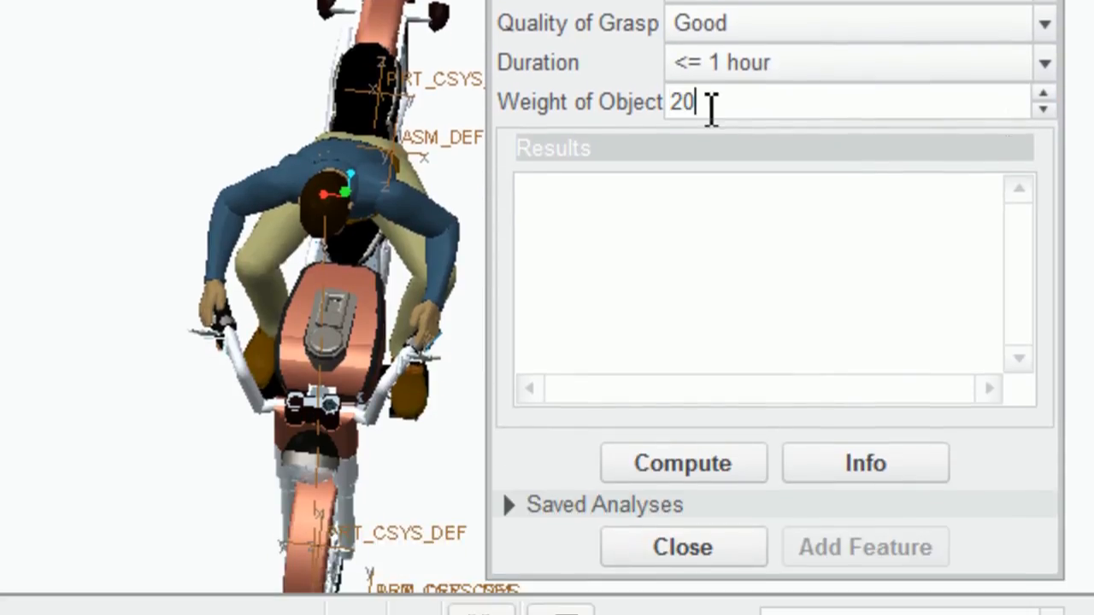
left_click(698, 475)
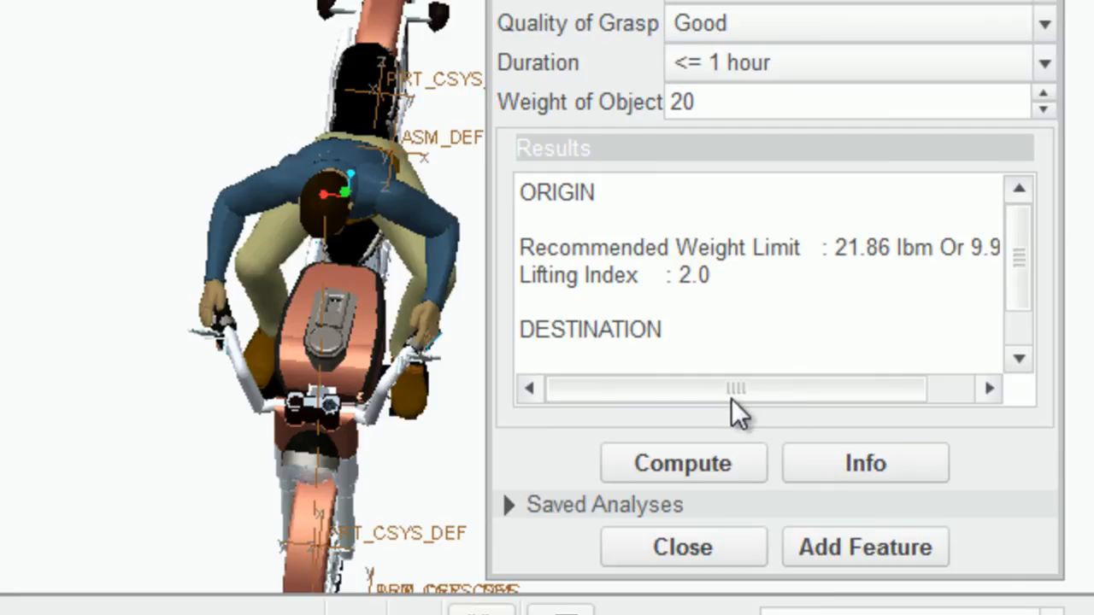
left_click_drag(713, 390, 689, 391)
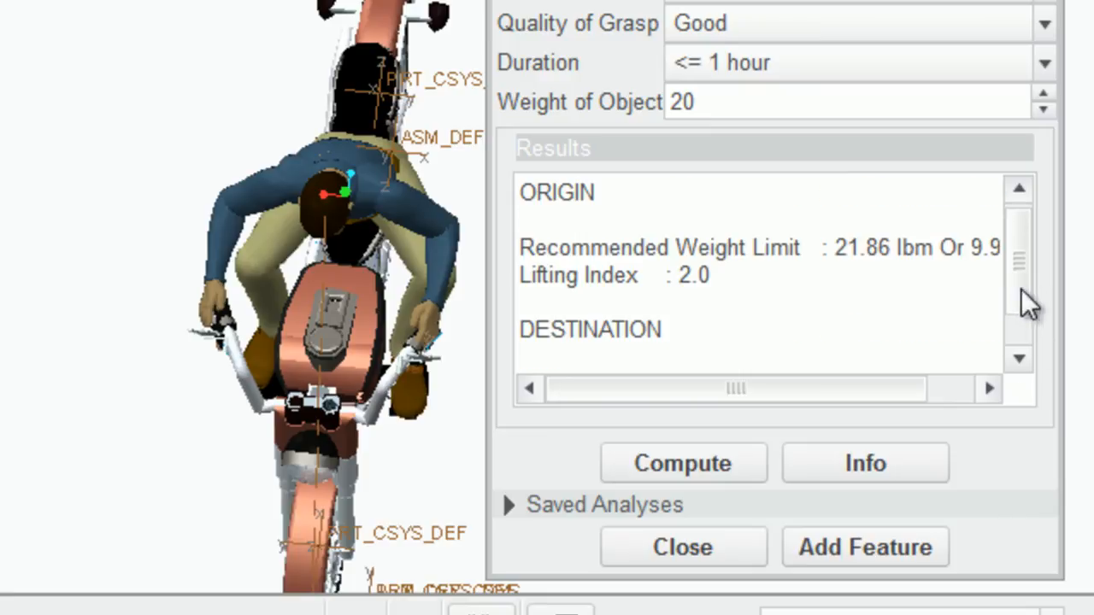
scroll(1026, 308, "down", 1)
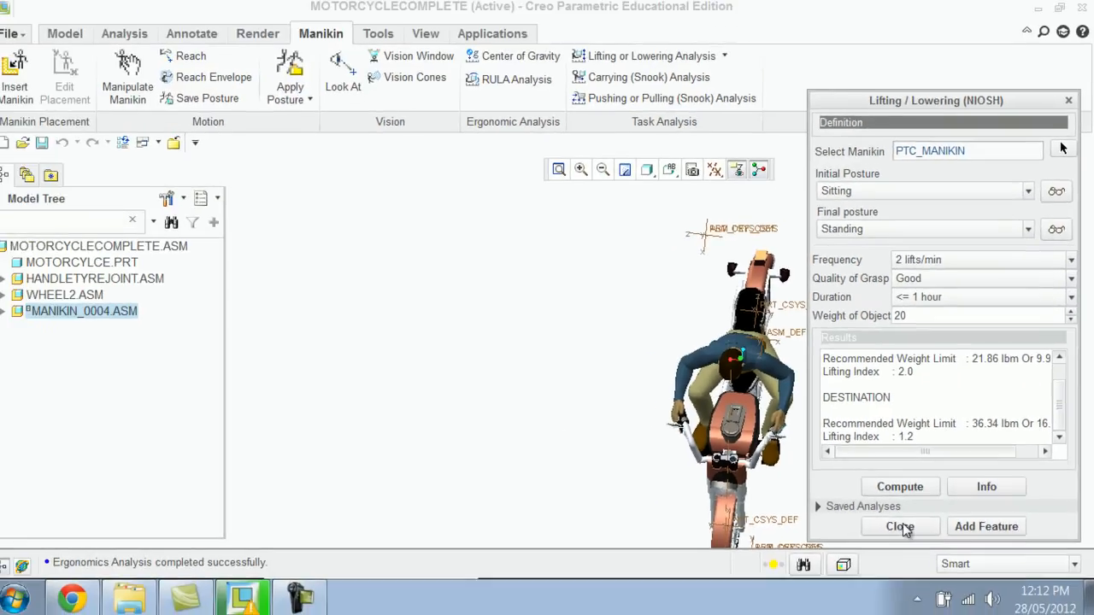
left_click(705, 549)
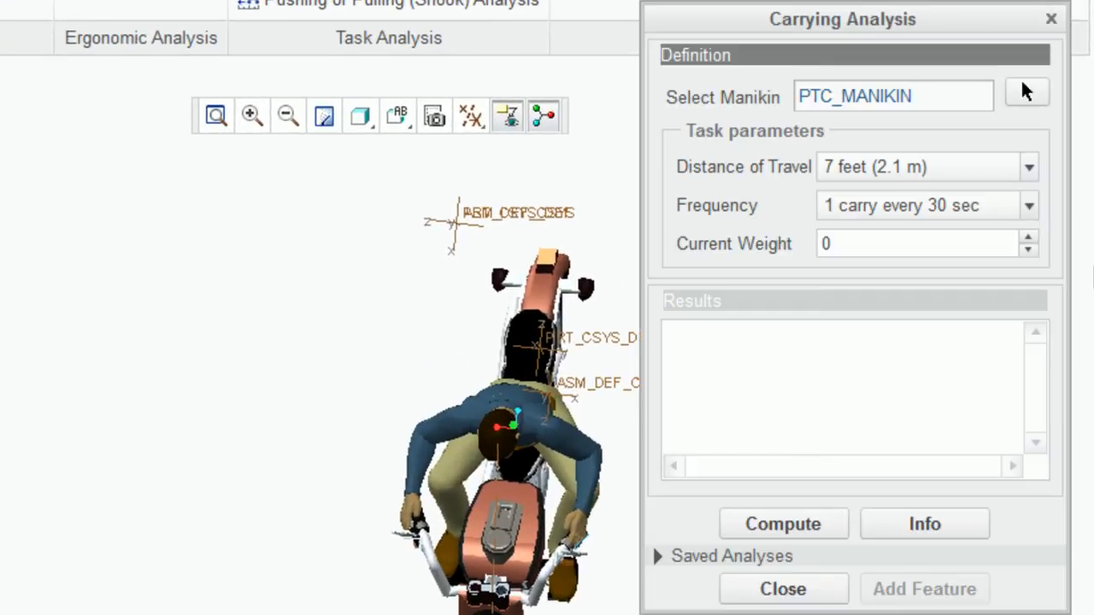
Run a carrying analysis with 28 feet (8.5 m) travel, 1 carry every 1 min and a current weight of 20, then close it
left_click(1036, 166)
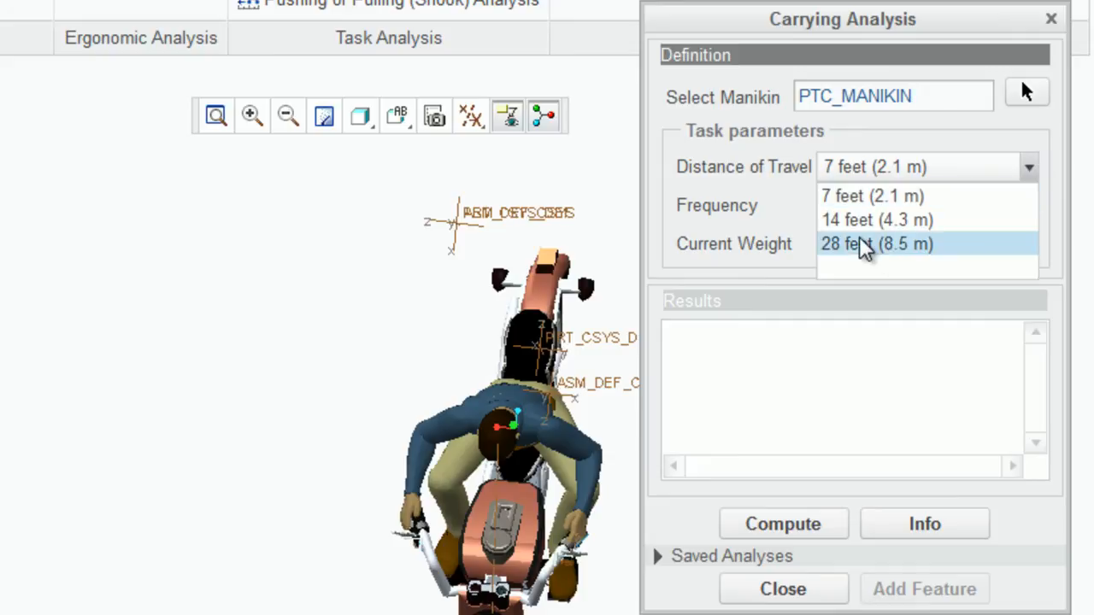
left_click(908, 245)
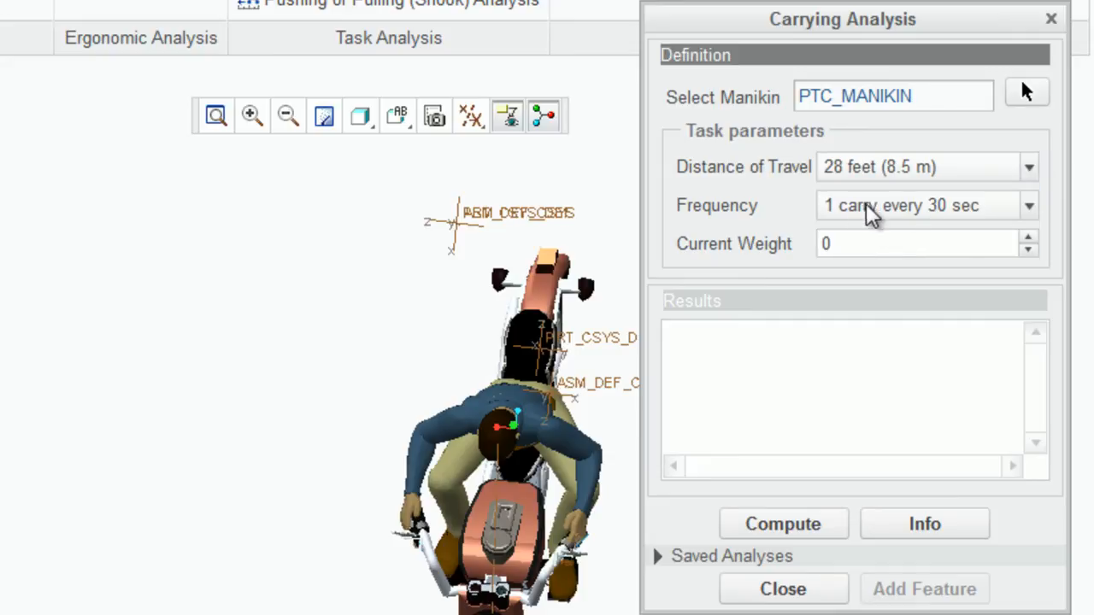
left_click(1028, 208)
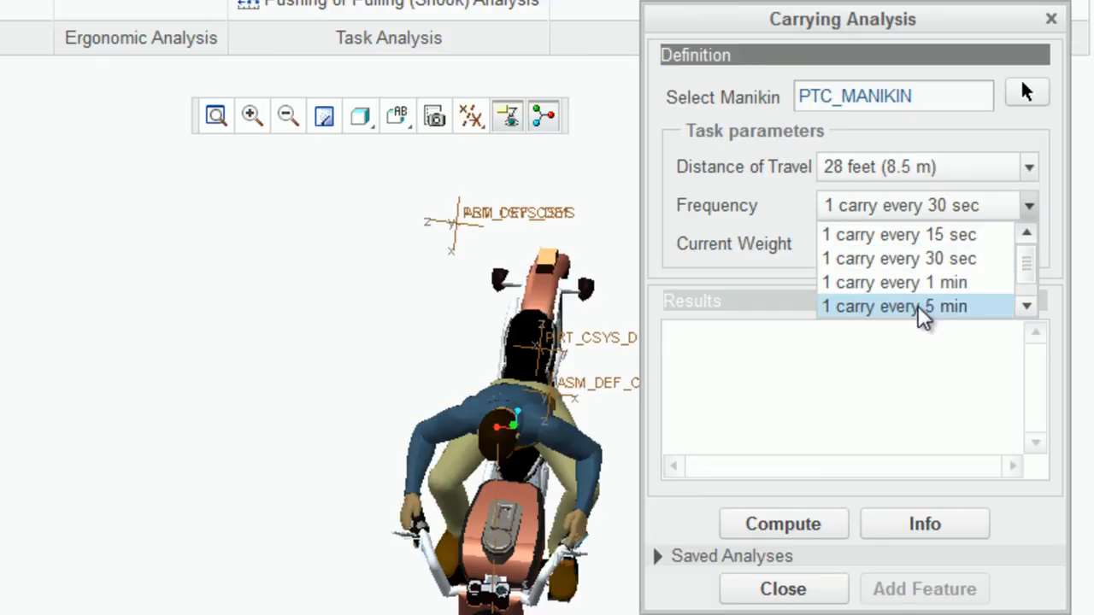
left_click(918, 282)
left_click_drag(826, 244, 877, 243)
type("20")
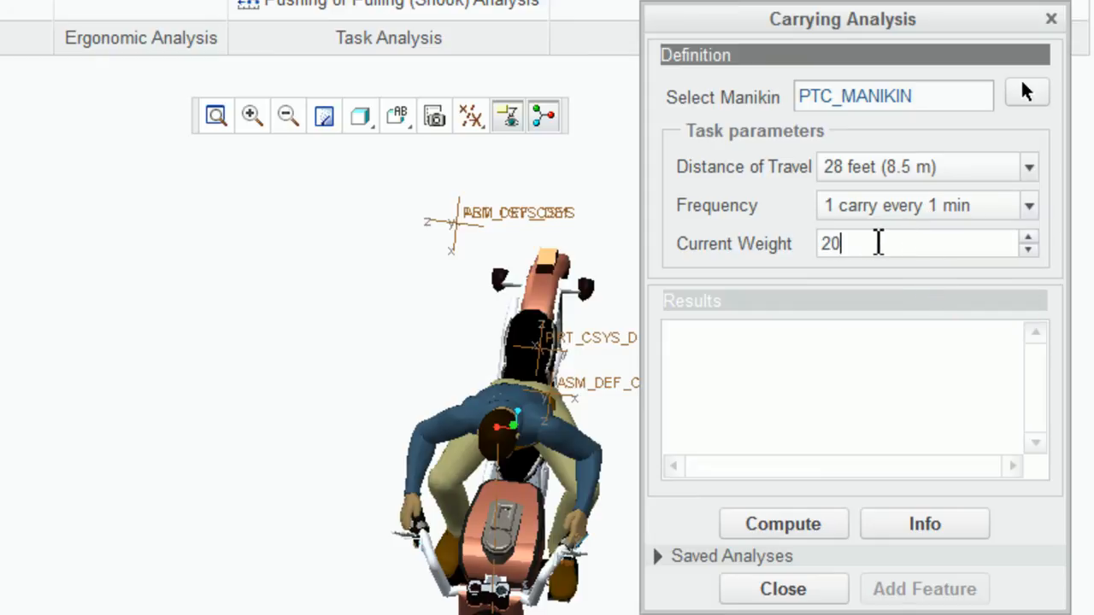
left_click(806, 522)
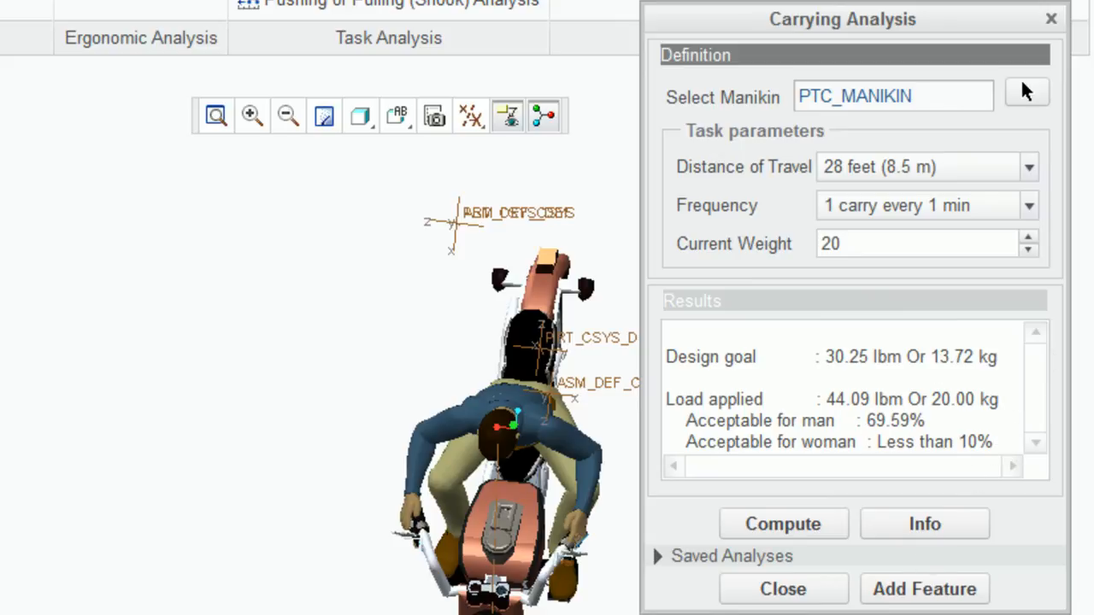
left_click(807, 597)
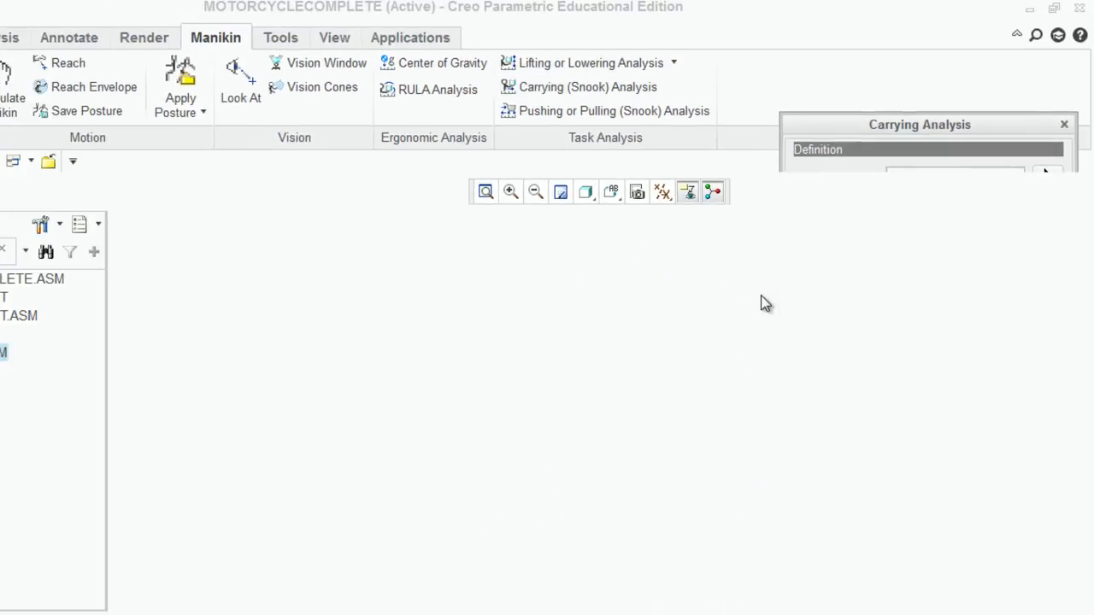
Start a pushing or pulling analysis with Push effort, 25 feet (7.6 m) travel distance and a frequency of 1 in every 30 min
left_click(612, 114)
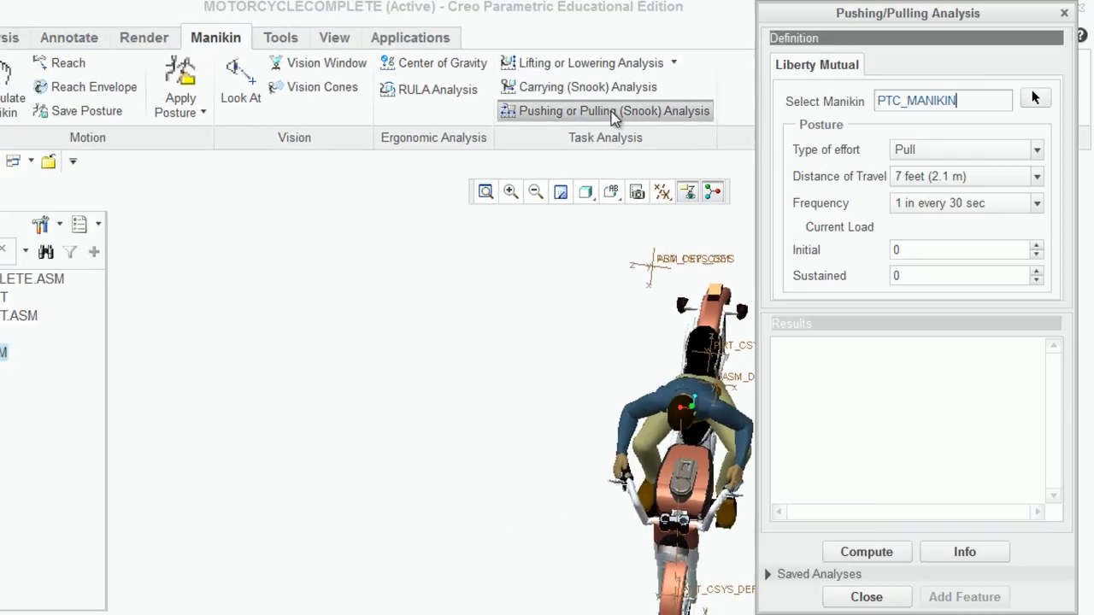
left_click(1035, 150)
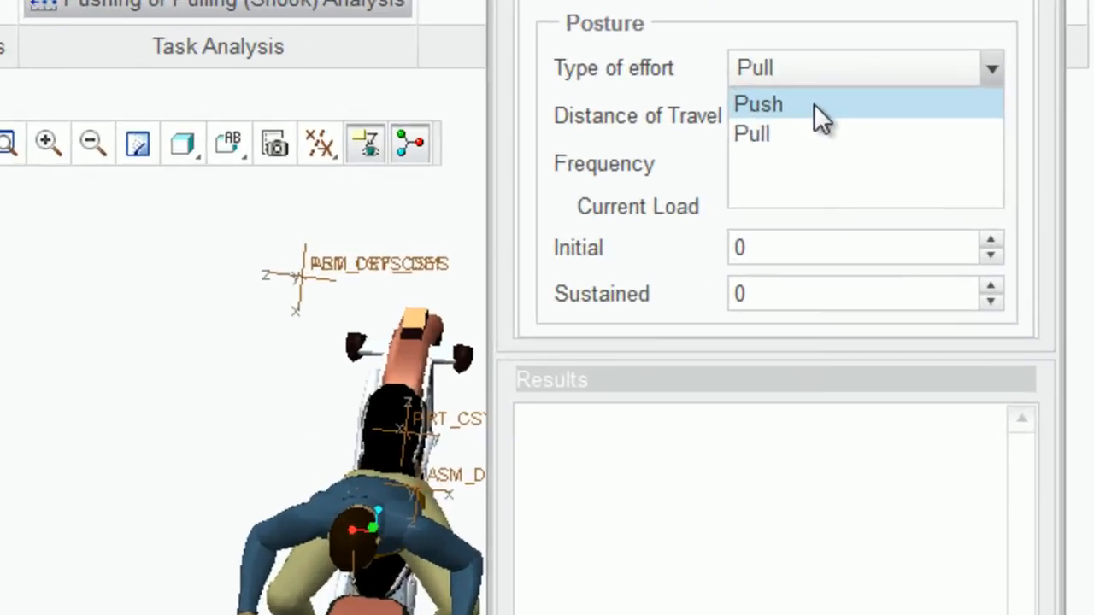
left_click(939, 170)
left_click(984, 112)
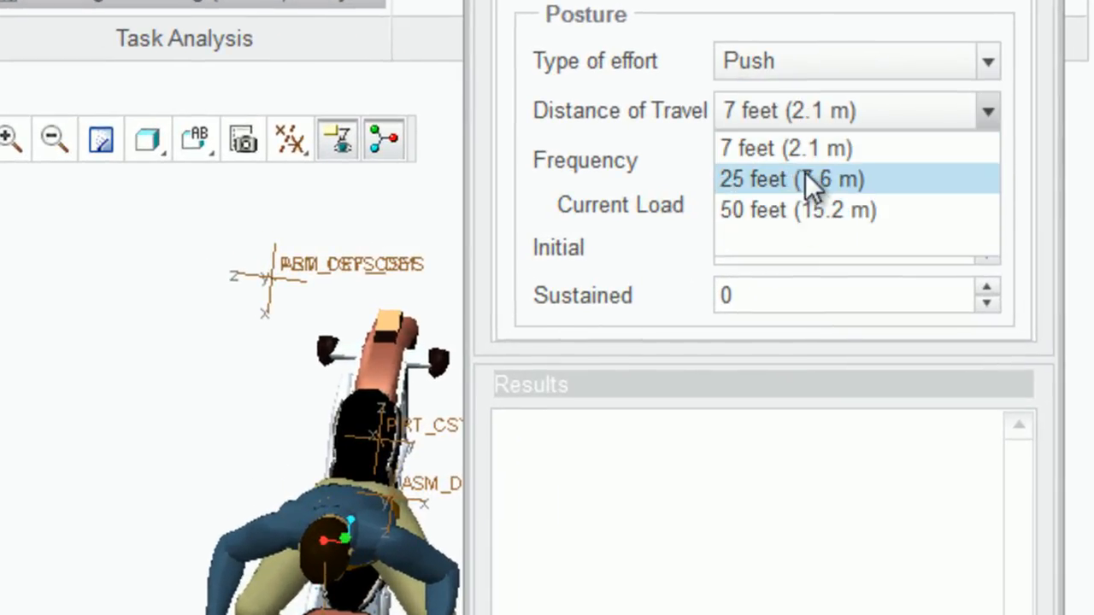
left_click(803, 178)
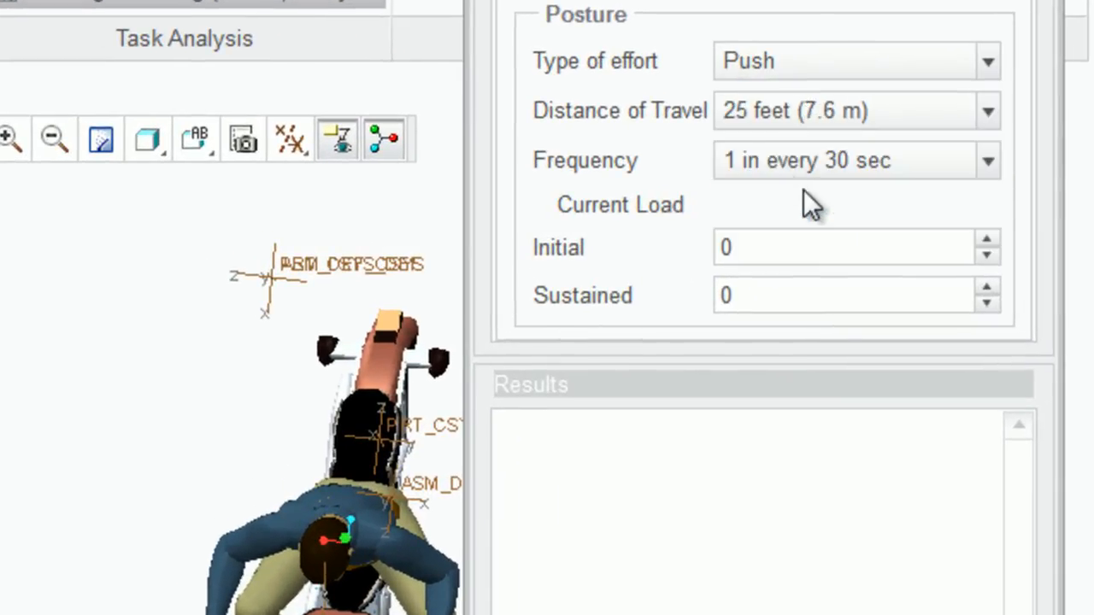
left_click(986, 164)
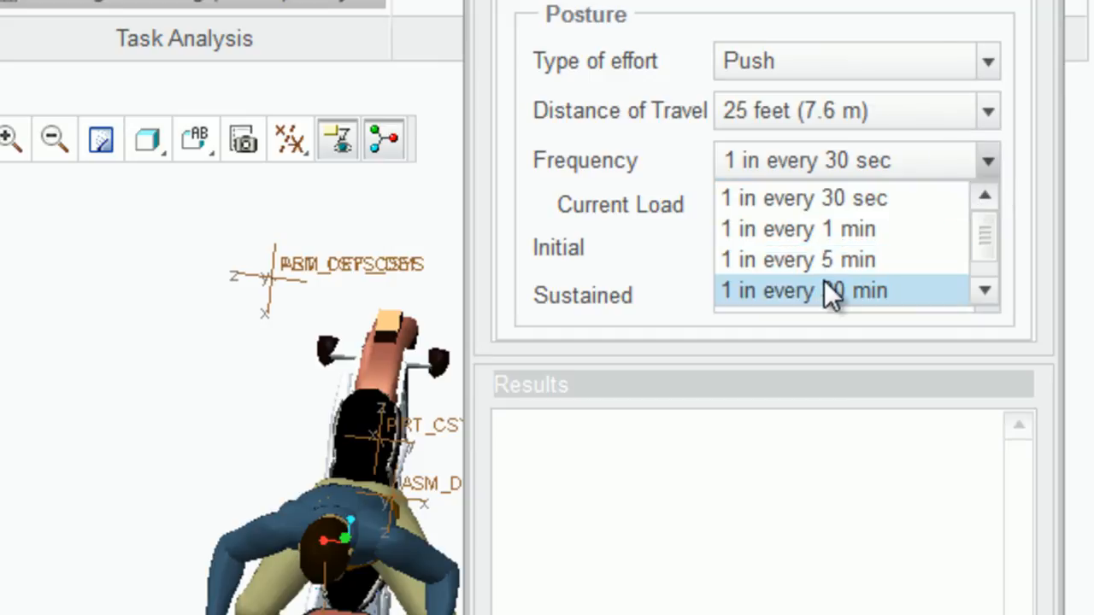
left_click(829, 291)
Set the initial and sustained loads to 10 each, compute the pushing analysis, read the results, and close it
double_click(959, 249)
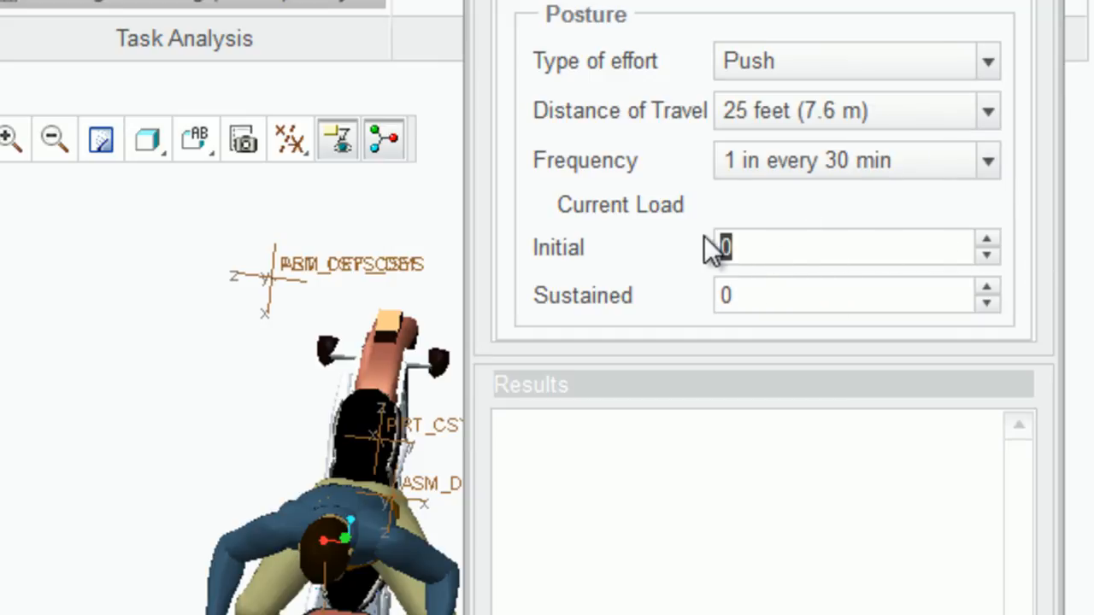
type("10")
double_click(794, 294)
type("10")
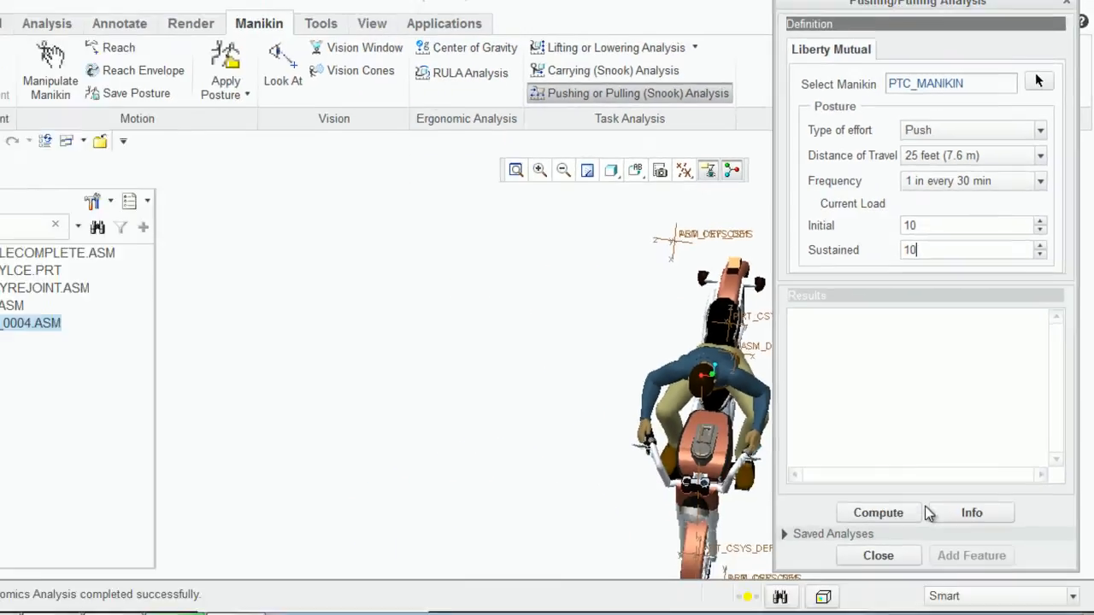
left_click(895, 486)
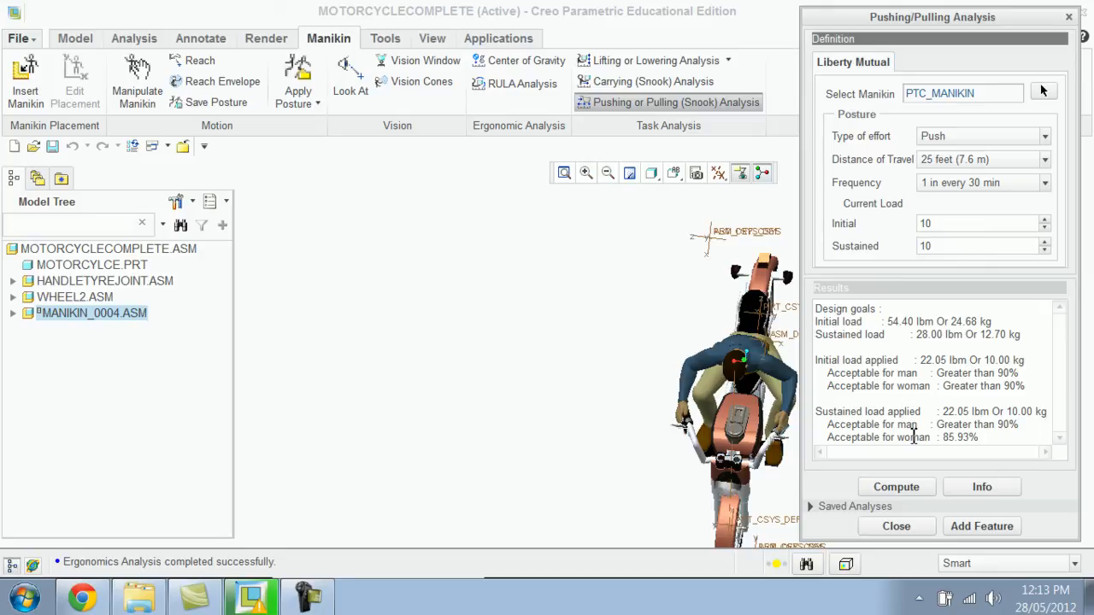
left_click(897, 526)
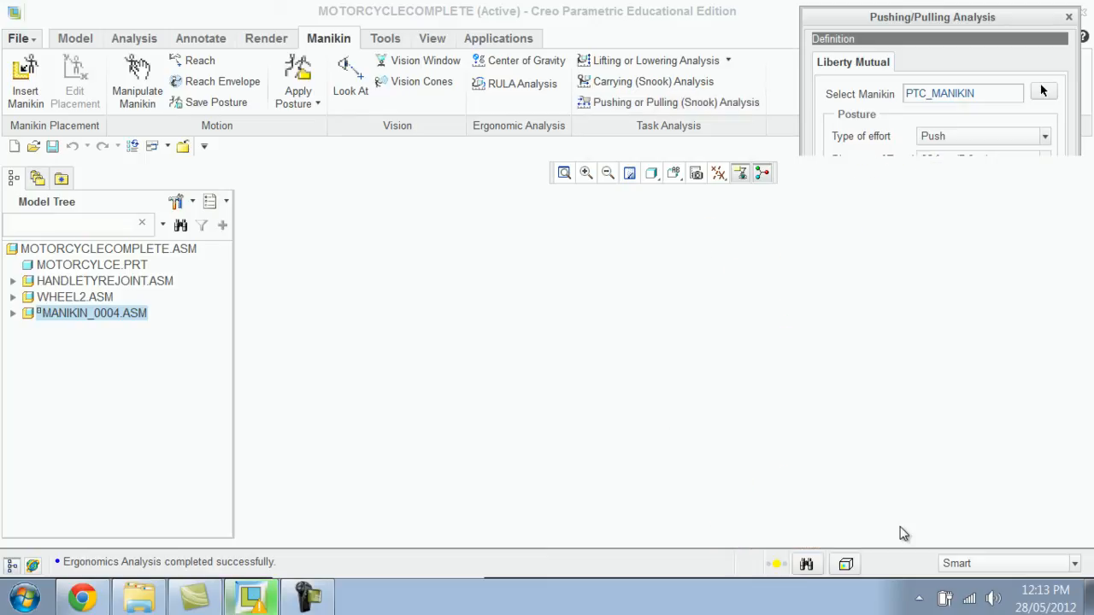